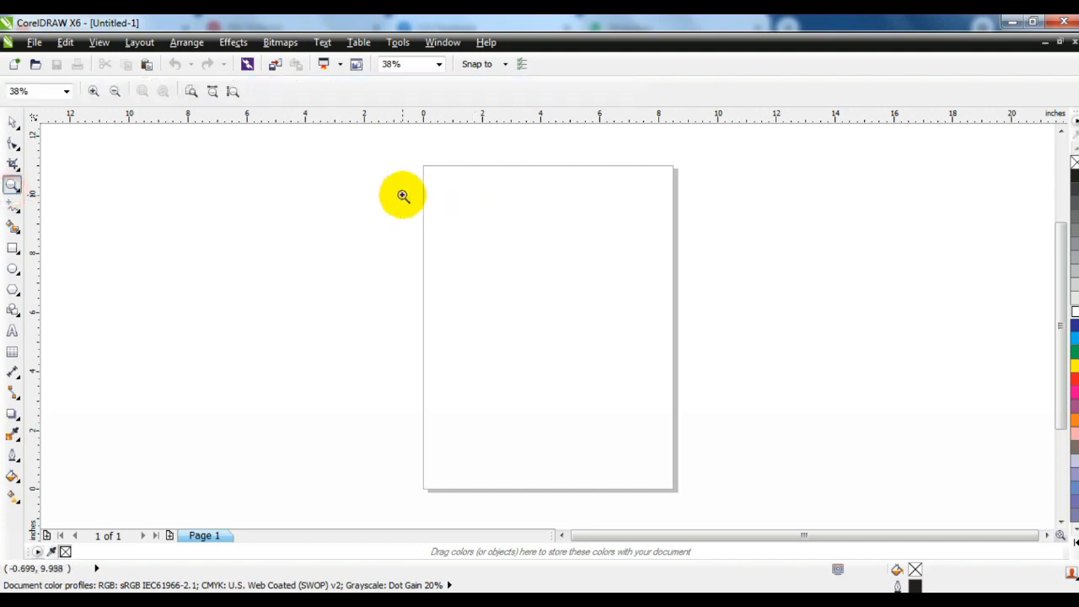
Draw a circle about 4.24 in across with a 1.5 pt outline and position it in the upper middle of the page
{"action": "left_click_drag", "start_coordinate": [403, 192], "coordinate": [707, 419]}
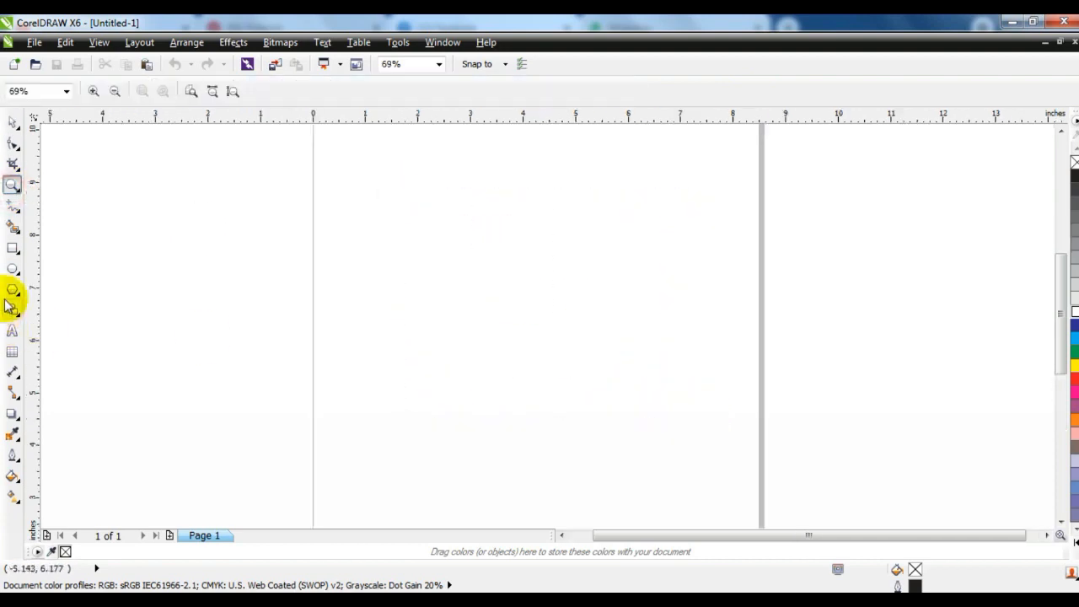
{"action": "left_click", "coordinate": [12, 272]}
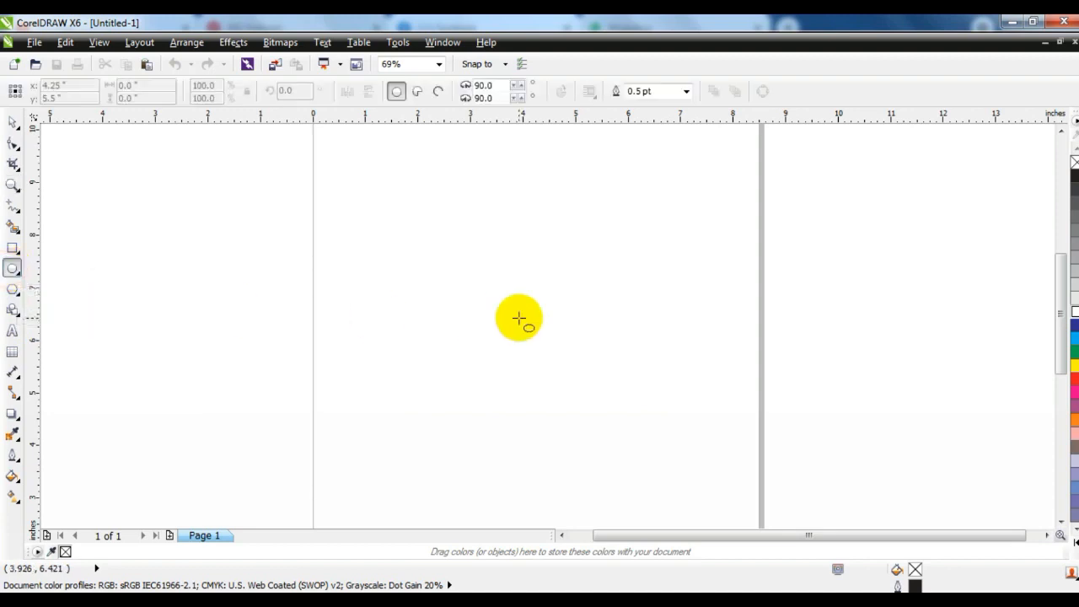
{"action": "left_click", "coordinate": [686, 91]}
{"action": "left_click", "coordinate": [665, 159]}
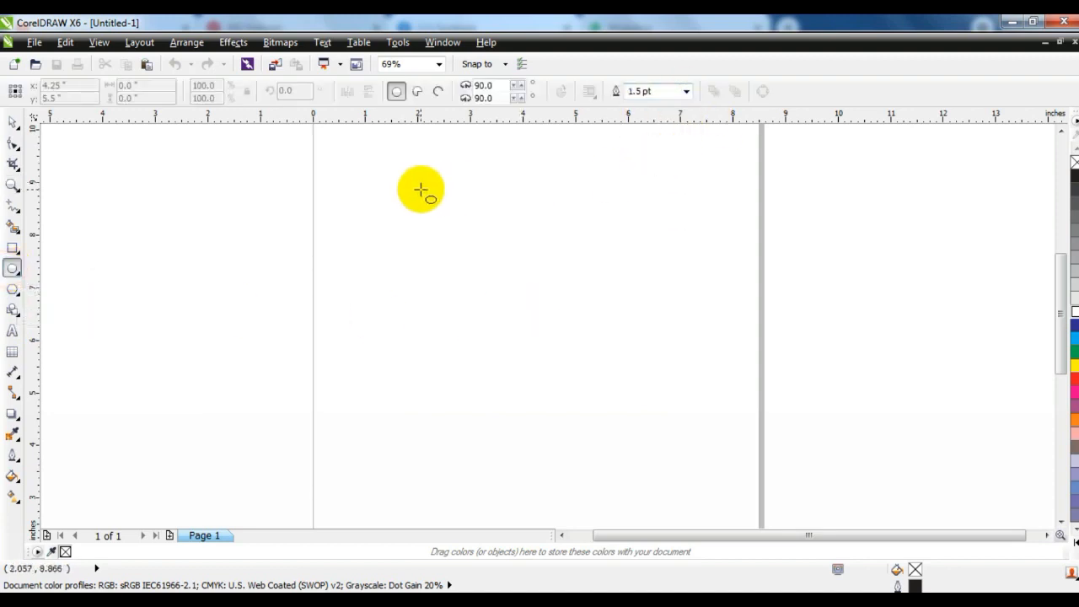
{"action": "left_click_drag", "start_coordinate": [415, 180], "coordinate": [550, 403]}
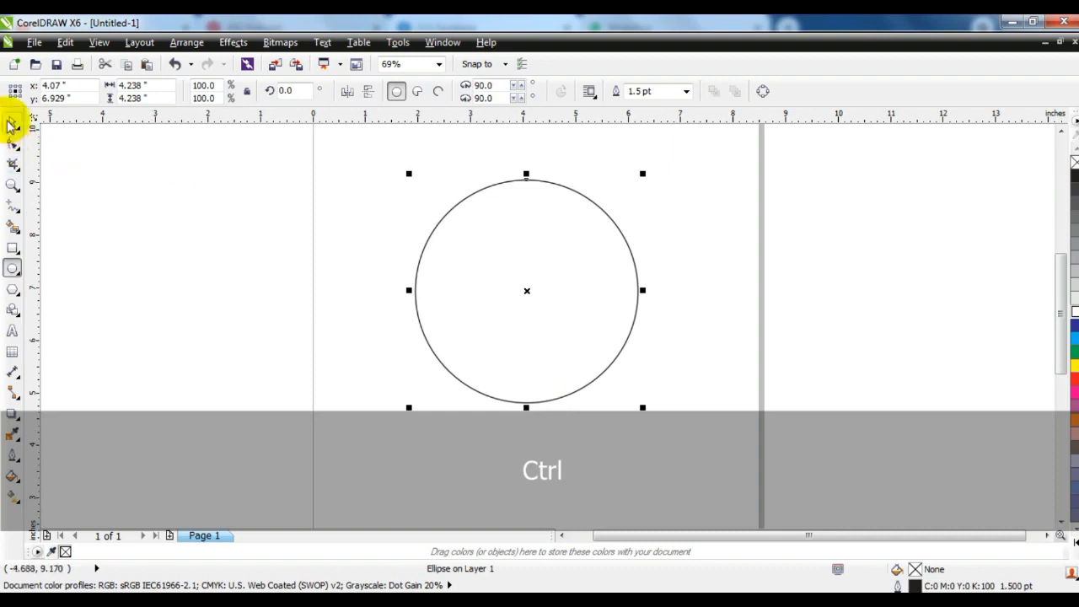
{"action": "left_click", "coordinate": [12, 125]}
{"action": "left_click_drag", "start_coordinate": [467, 241], "coordinate": [473, 235]}
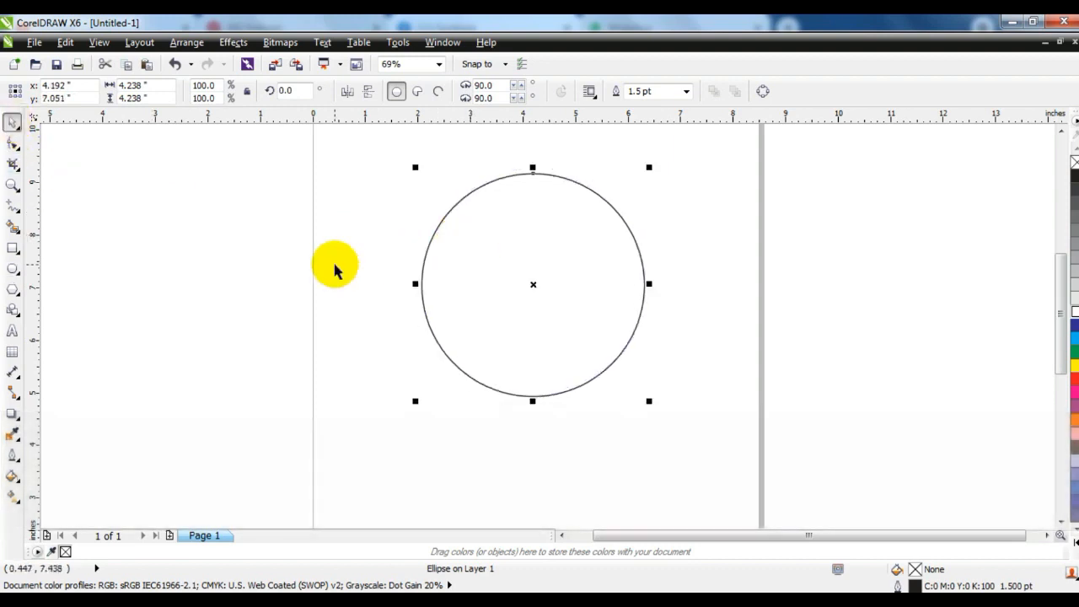
Fill the circle with a uniform dark red, CMYK 26, 100, 100, 32
{"action": "left_click", "coordinate": [13, 479]}
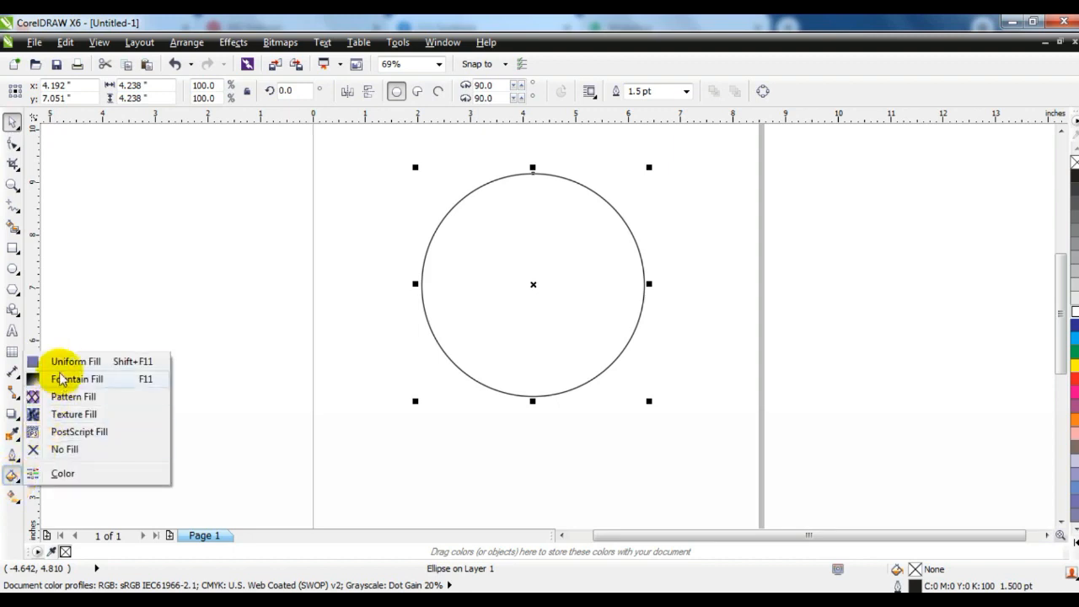
{"action": "left_click", "coordinate": [63, 363]}
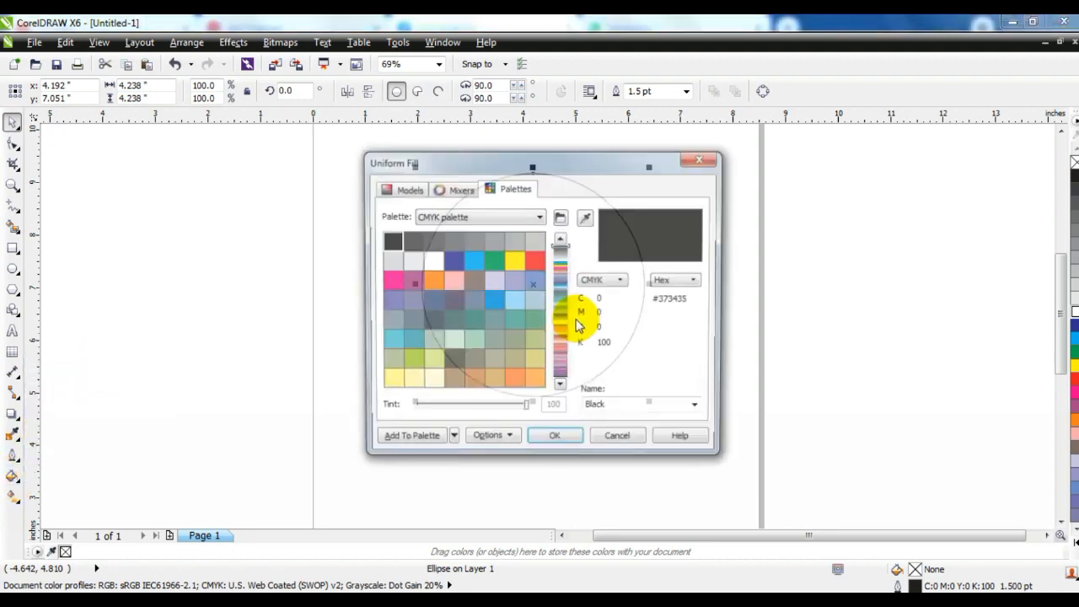
{"action": "left_click_drag", "start_coordinate": [588, 160], "coordinate": [868, 149]}
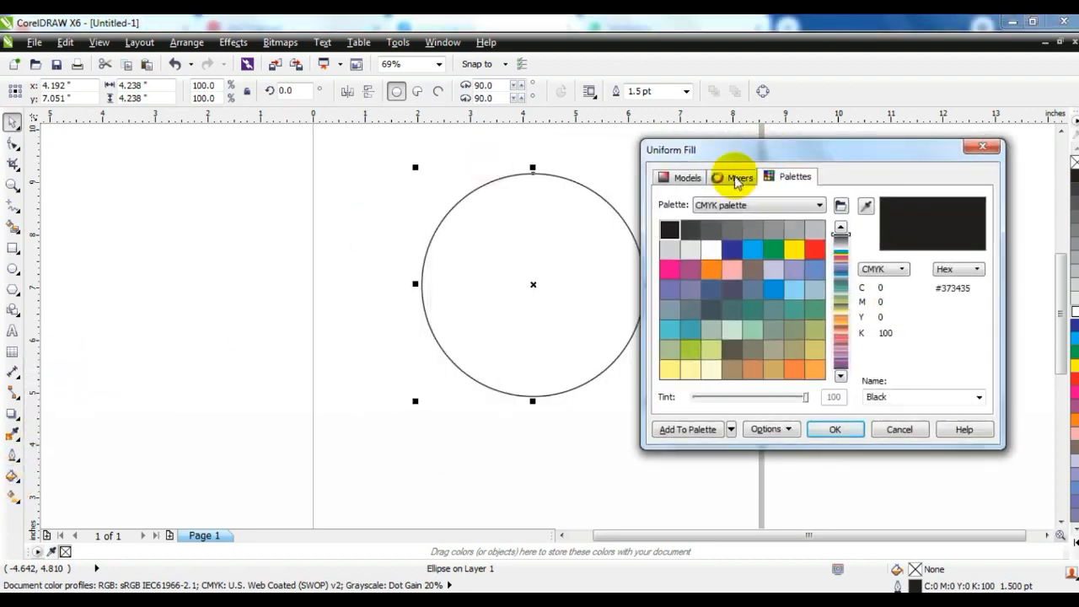
{"action": "left_click", "coordinate": [685, 178]}
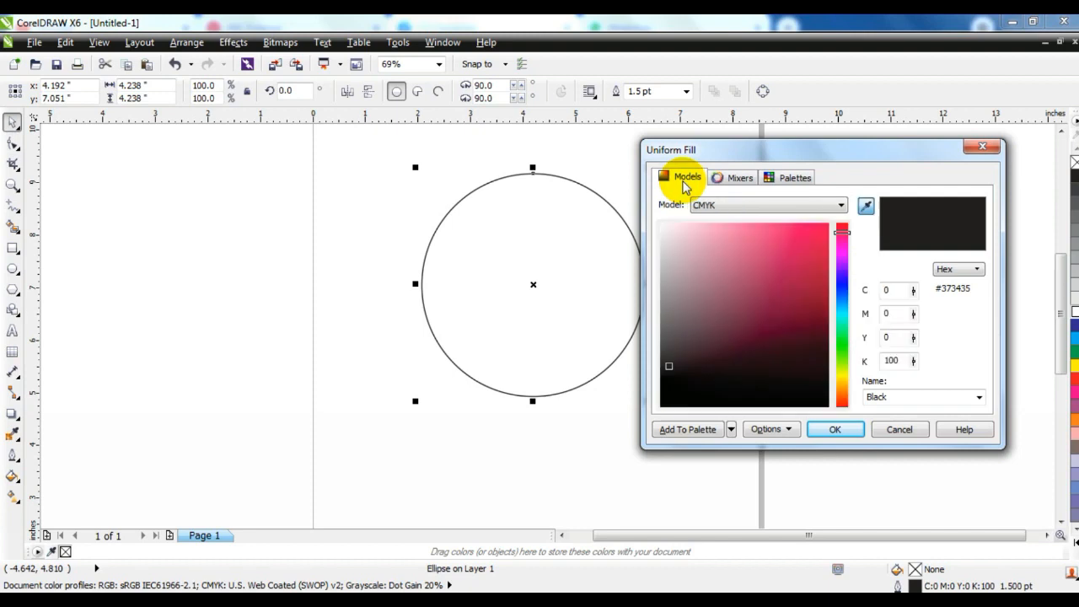
{"action": "left_click", "coordinate": [820, 304]}
{"action": "left_click_drag", "start_coordinate": [842, 233], "coordinate": [849, 409]}
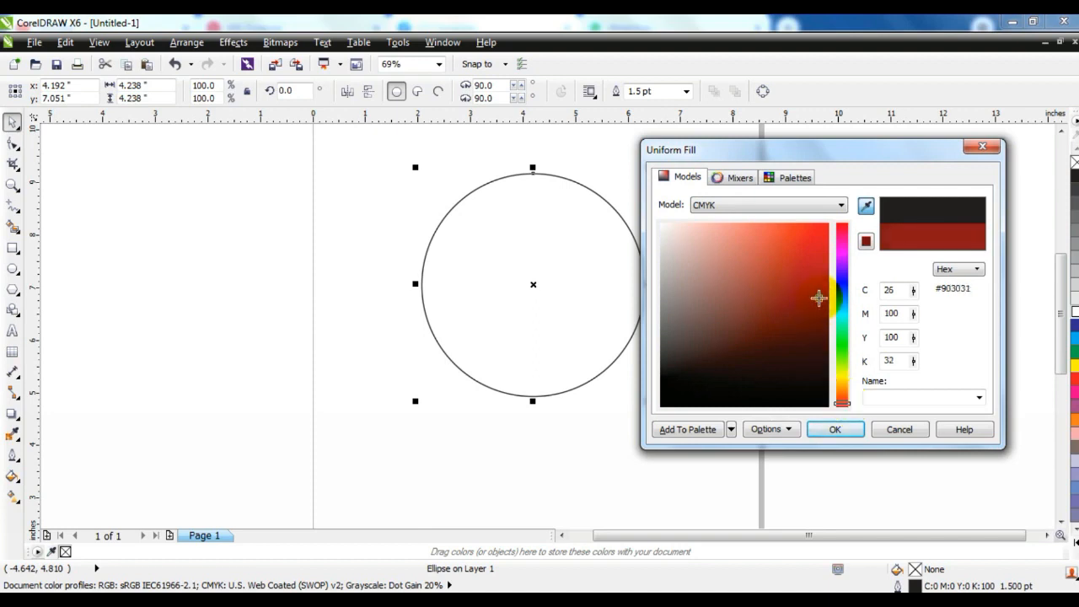
{"action": "left_click", "coordinate": [834, 430]}
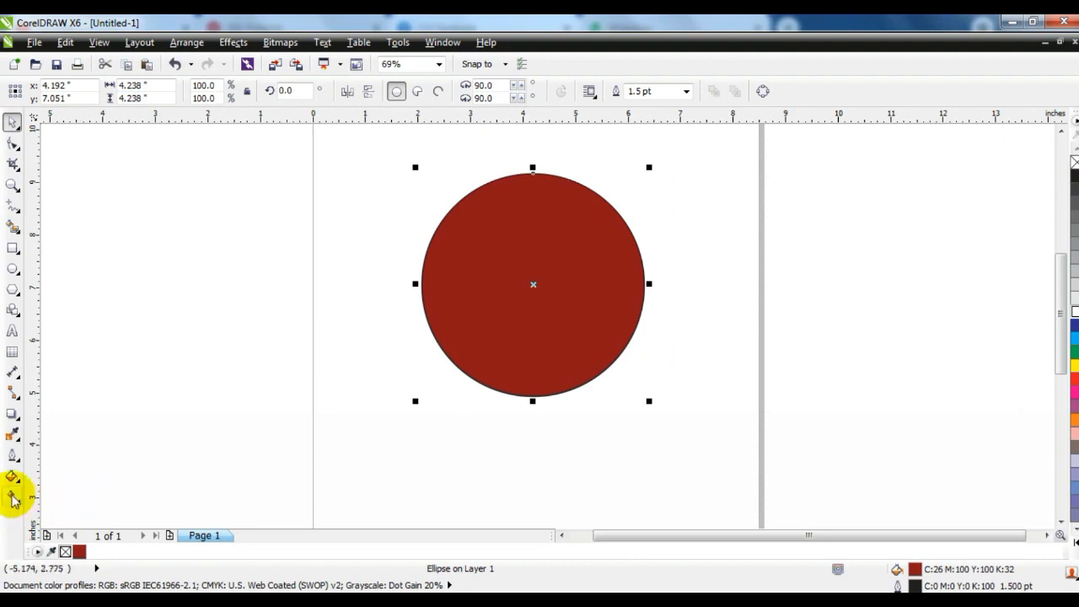
Apply a linear gradient to the circle from dark red at the lower left to orange at the upper right, at about 60°
{"action": "left_click", "coordinate": [13, 498]}
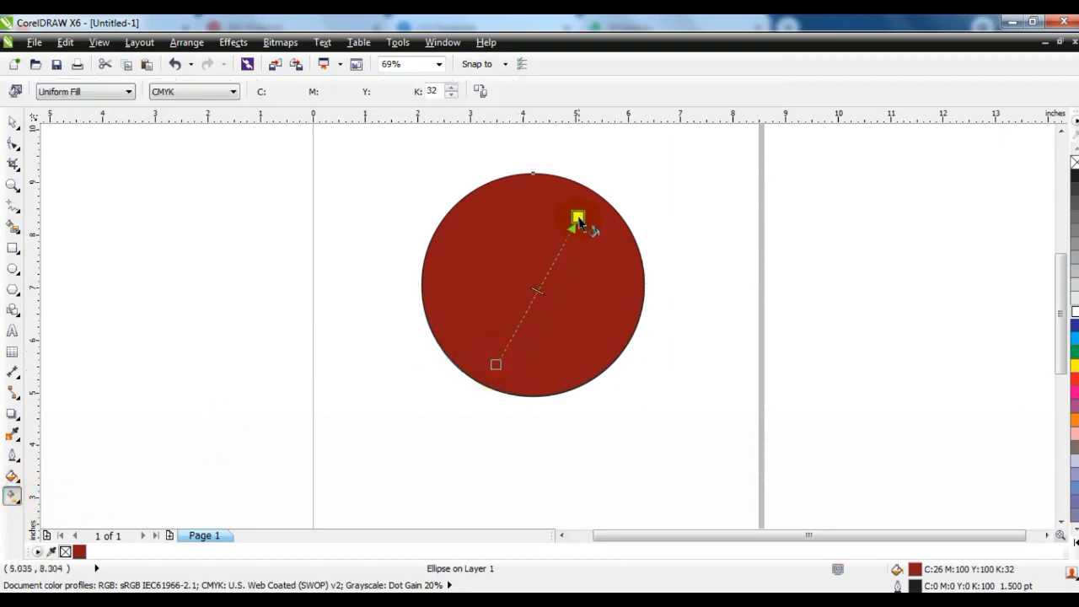
{"action": "left_click_drag", "start_coordinate": [577, 221], "coordinate": [580, 216]}
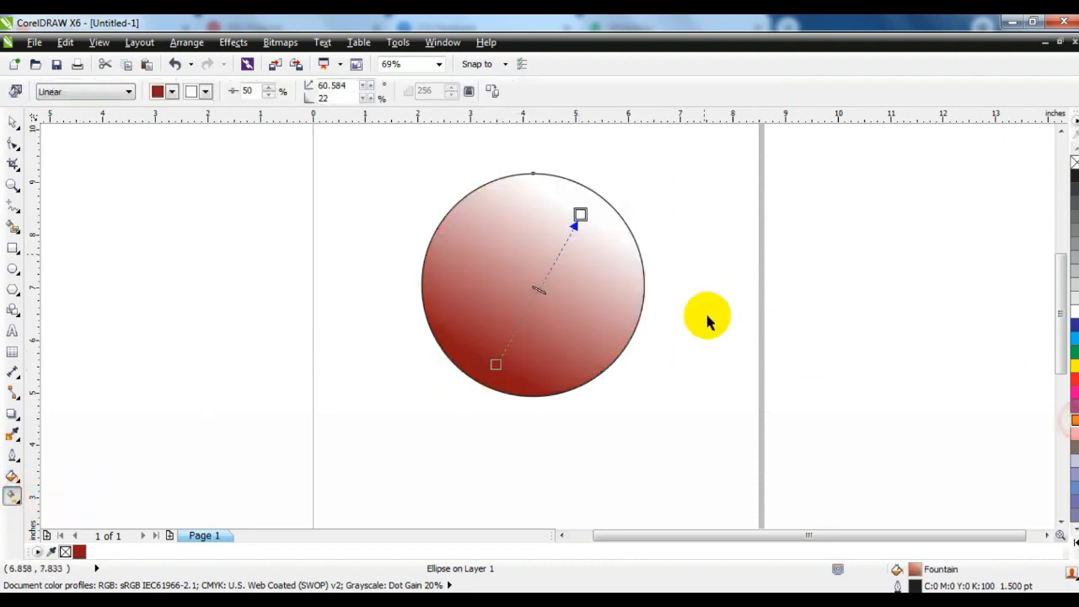
{"action": "left_click_drag", "start_coordinate": [584, 215], "coordinate": [583, 215]}
{"action": "left_click_drag", "start_coordinate": [582, 215], "coordinate": [593, 192]}
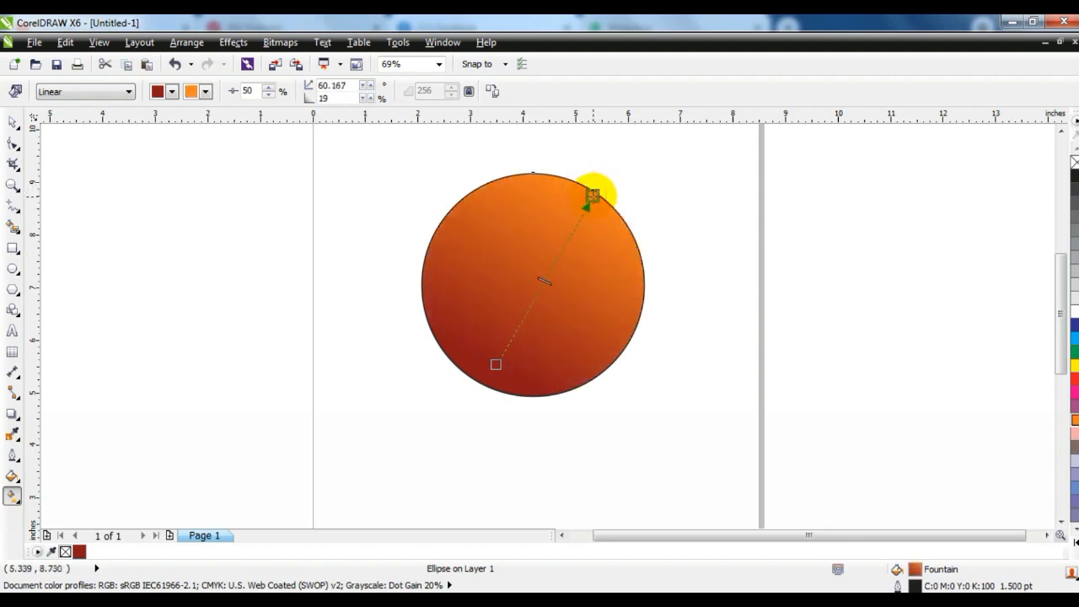
{"action": "left_click", "coordinate": [13, 123]}
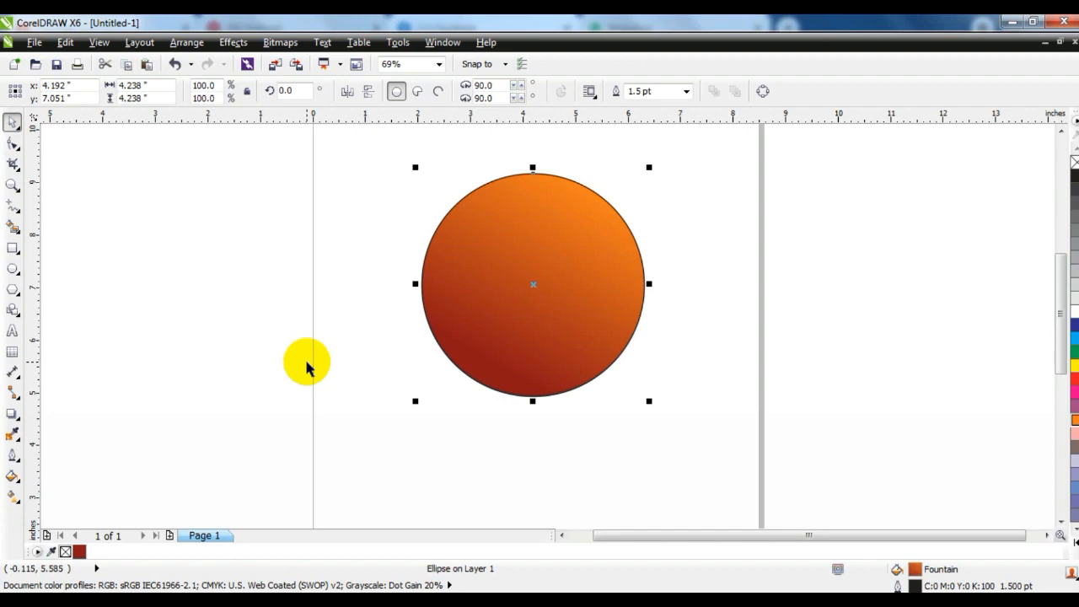
{"action": "left_click", "coordinate": [307, 364]}
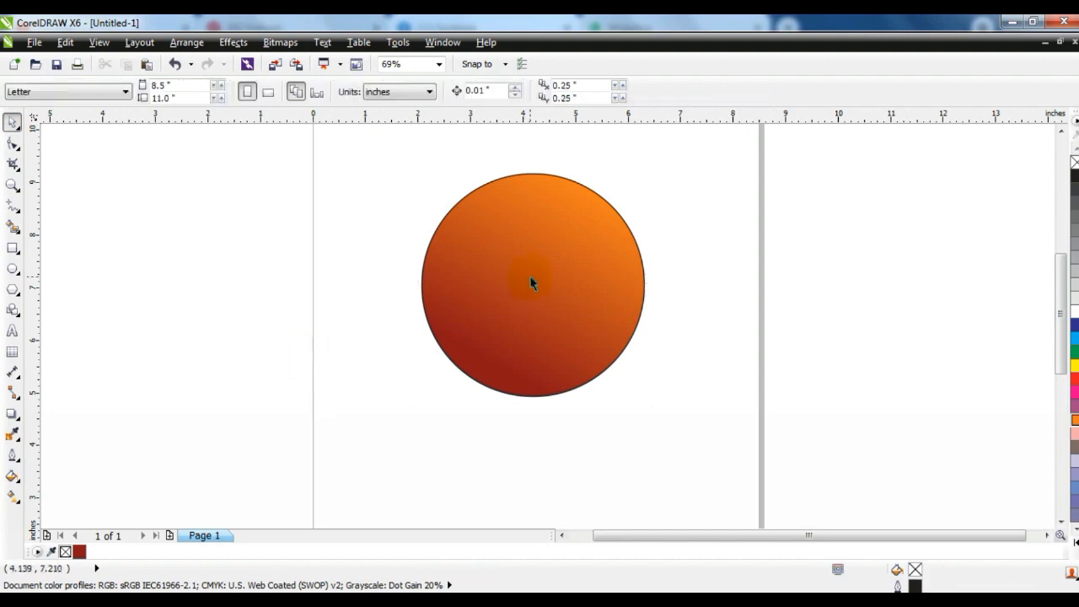
Copy the gradient-filled circle and paste the duplicate in place over the original
{"action": "left_click", "coordinate": [531, 283]}
{"action": "right_click", "coordinate": [532, 284]}
{"action": "left_click", "coordinate": [571, 178]}
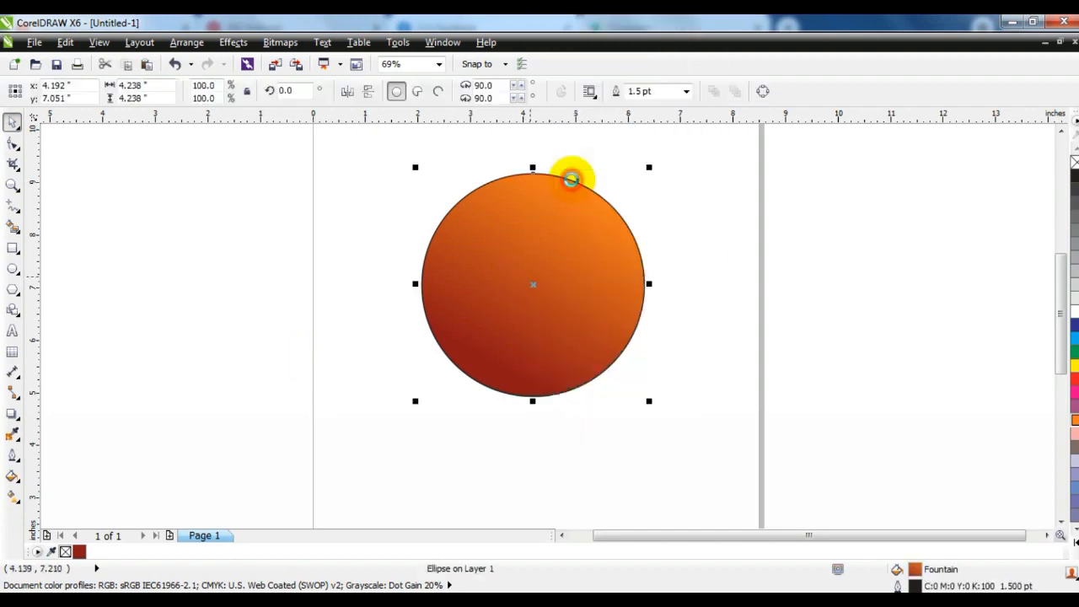
{"action": "right_click", "coordinate": [701, 235]}
{"action": "left_click", "coordinate": [738, 337]}
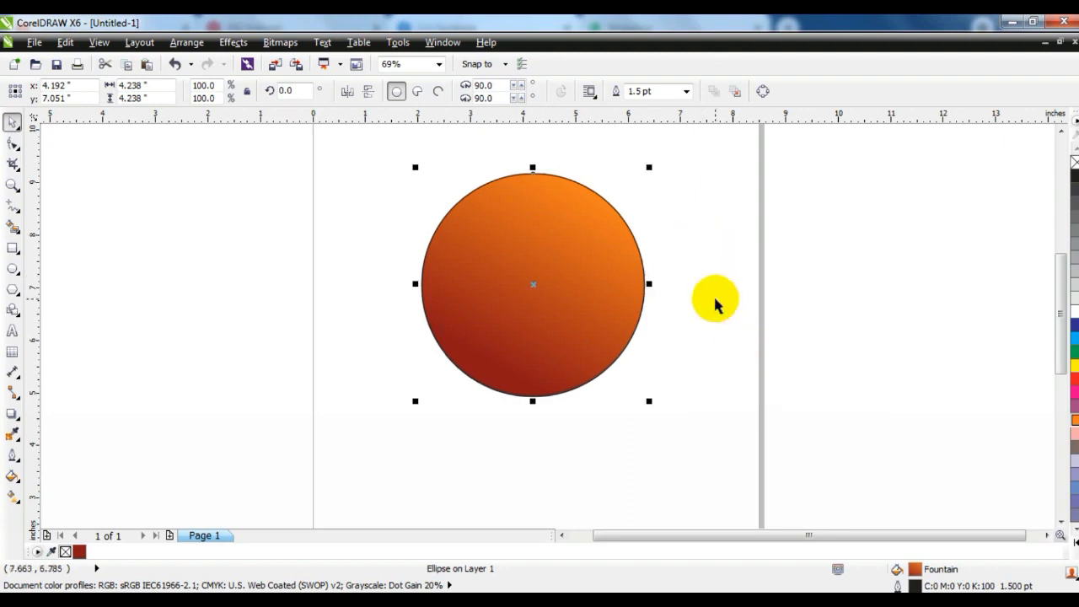
Shrink the duplicate circle proportionally to about 3.48 in, offset toward the upper right inside the original circle
{"action": "key", "text": "shift"}
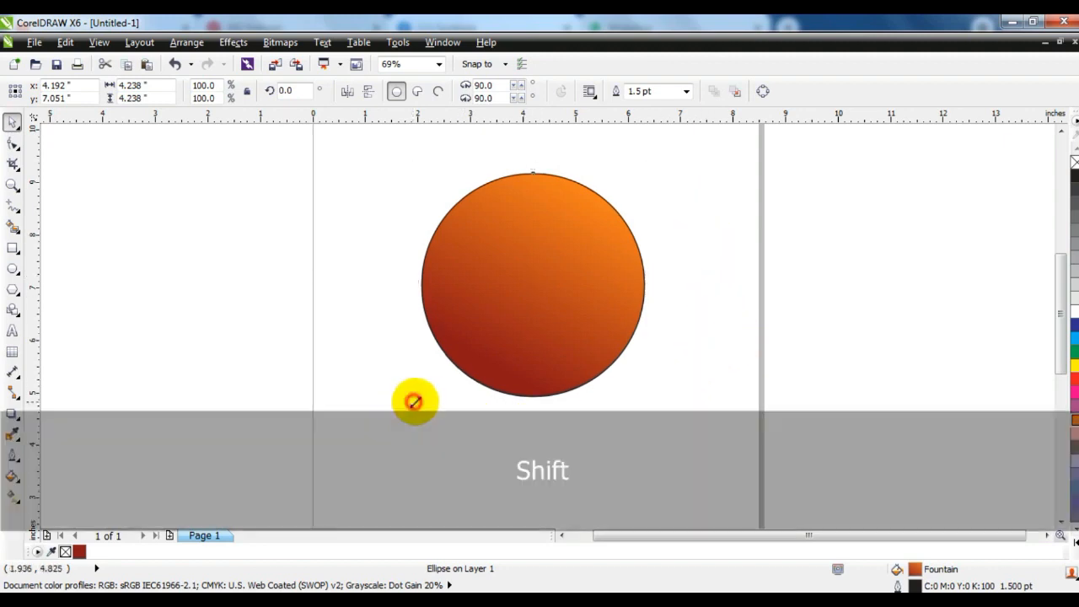
{"action": "left_click_drag", "start_coordinate": [414, 402], "coordinate": [440, 377]}
{"action": "key", "text": "shift"}
{"action": "left_click_drag", "start_coordinate": [641, 174], "coordinate": [642, 179]}
{"action": "left_click", "coordinate": [716, 211]}
Create a third circle about 2.37 in across from the middle one and position it inside that circle's upper right area
{"action": "left_click", "coordinate": [496, 345]}
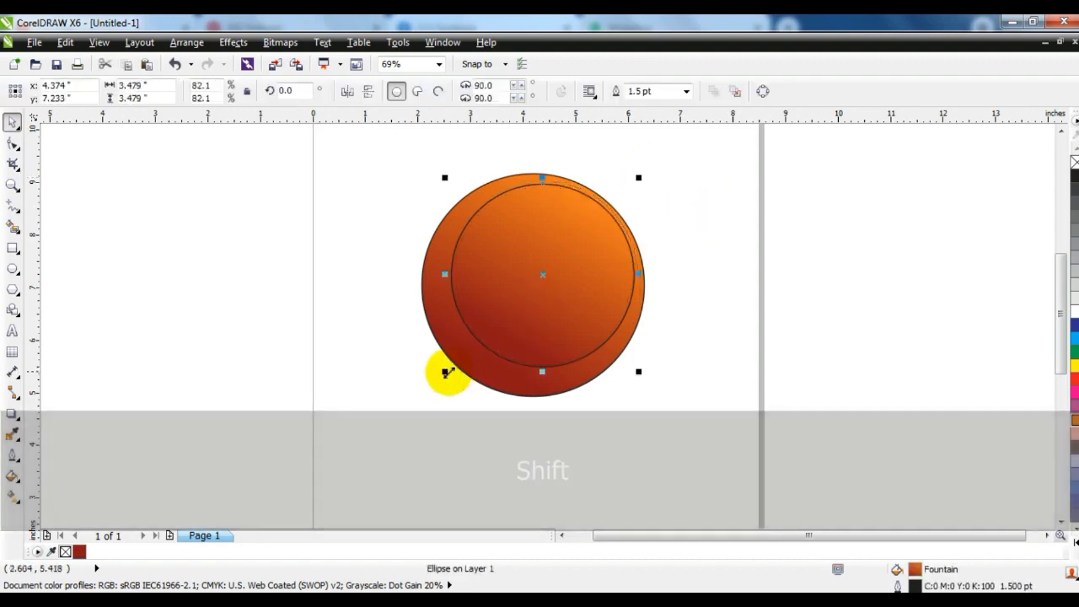
{"action": "left_click_drag", "start_coordinate": [445, 371], "coordinate": [506, 321]}
{"action": "left_click", "coordinate": [571, 272]}
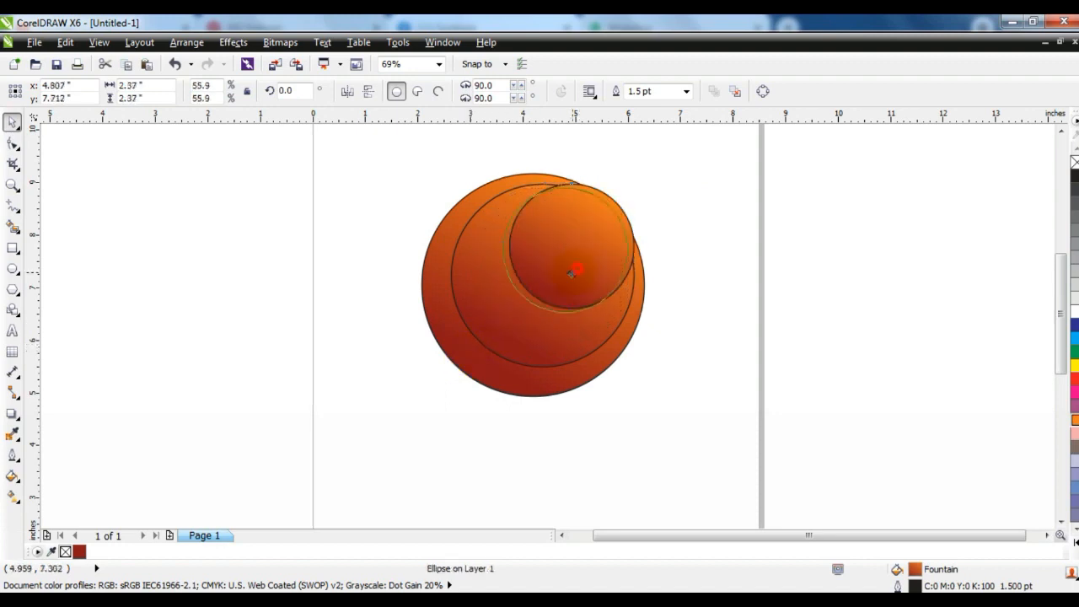
{"action": "left_click_drag", "start_coordinate": [567, 275], "coordinate": [570, 275]}
{"action": "left_click", "coordinate": [771, 290]}
Fill the middle circle with a uniform light red, about CMYK 18, 91, 80, 7
{"action": "left_click", "coordinate": [558, 350]}
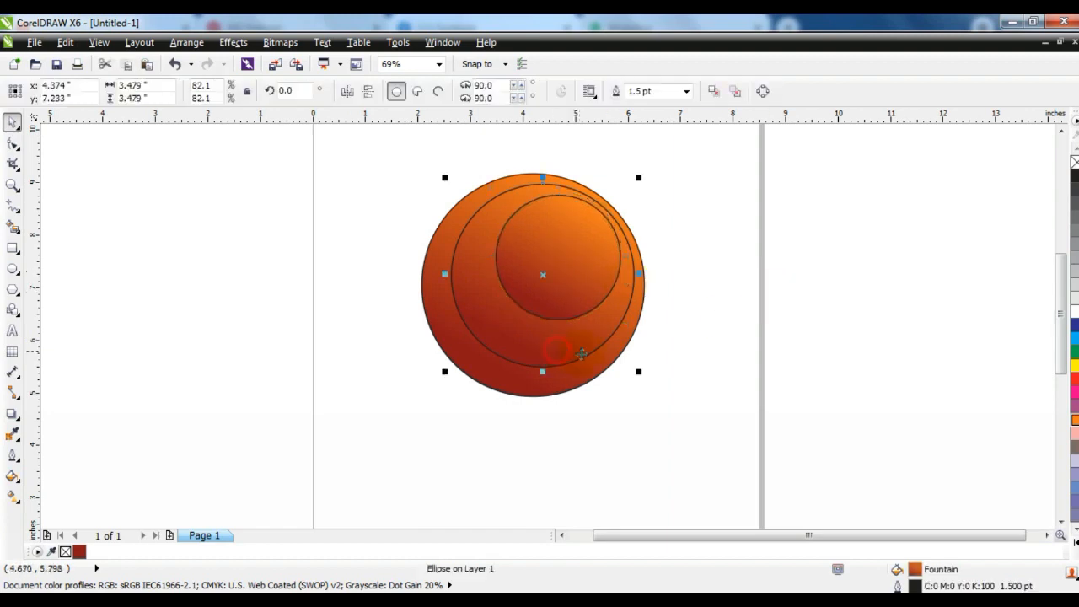
{"action": "left_click", "coordinate": [14, 478]}
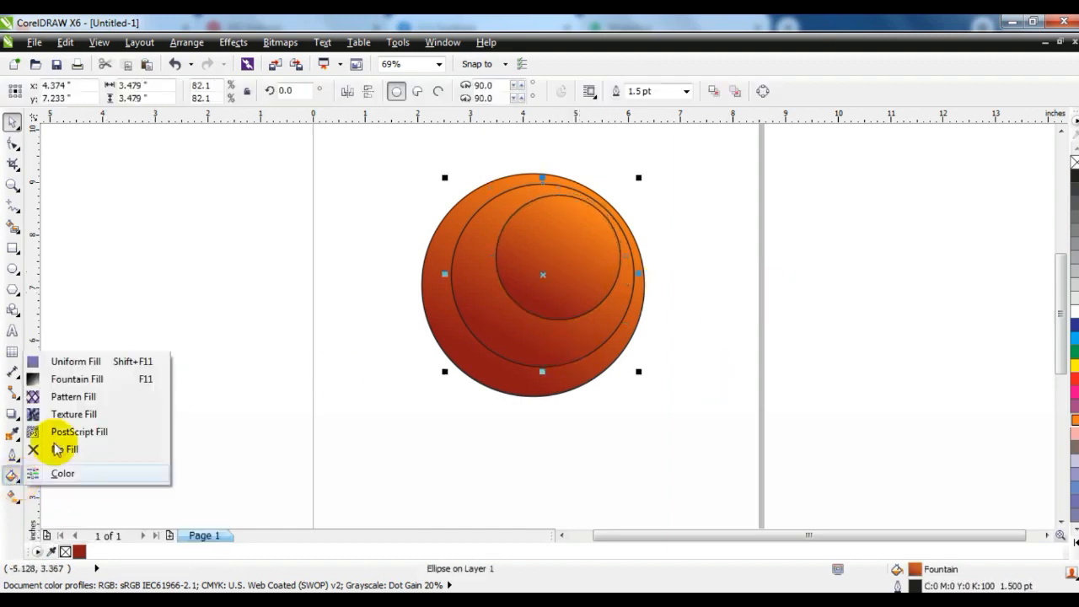
{"action": "left_click", "coordinate": [77, 364]}
{"action": "left_click", "coordinate": [685, 177]}
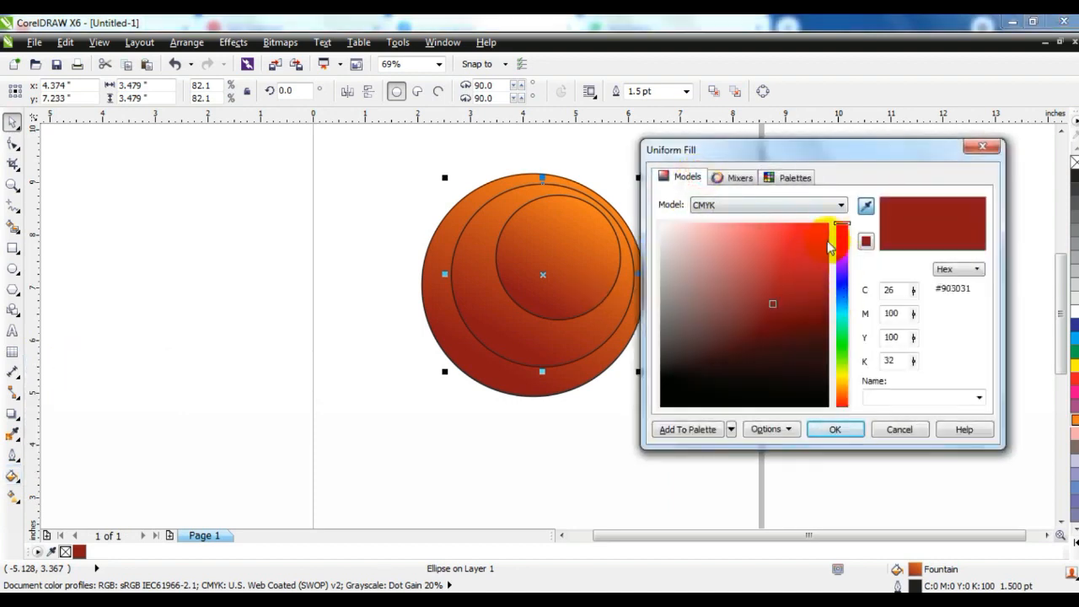
{"action": "left_click_drag", "start_coordinate": [776, 300], "coordinate": [768, 267]}
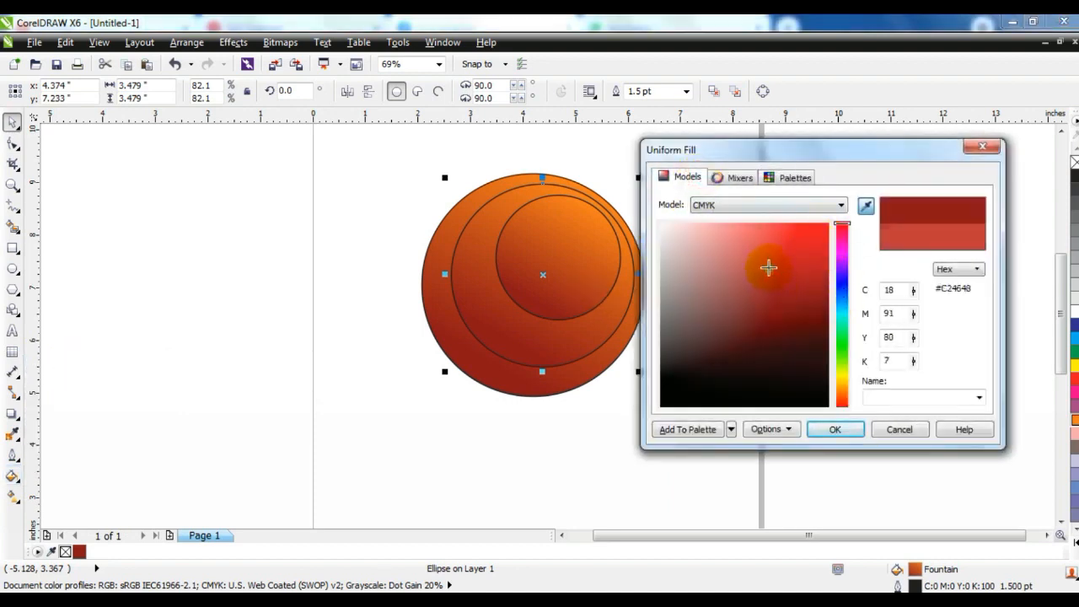
{"action": "left_click", "coordinate": [833, 427]}
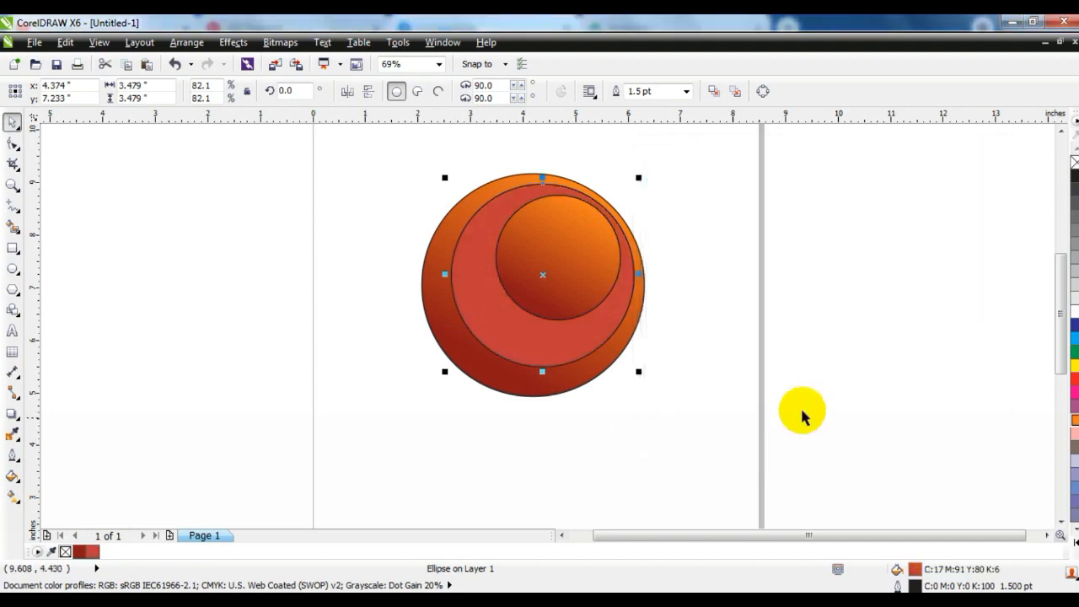
Apply a linear gradient to the middle circle from light red at the lower left to pale peach at the upper right
{"action": "left_click", "coordinate": [15, 497]}
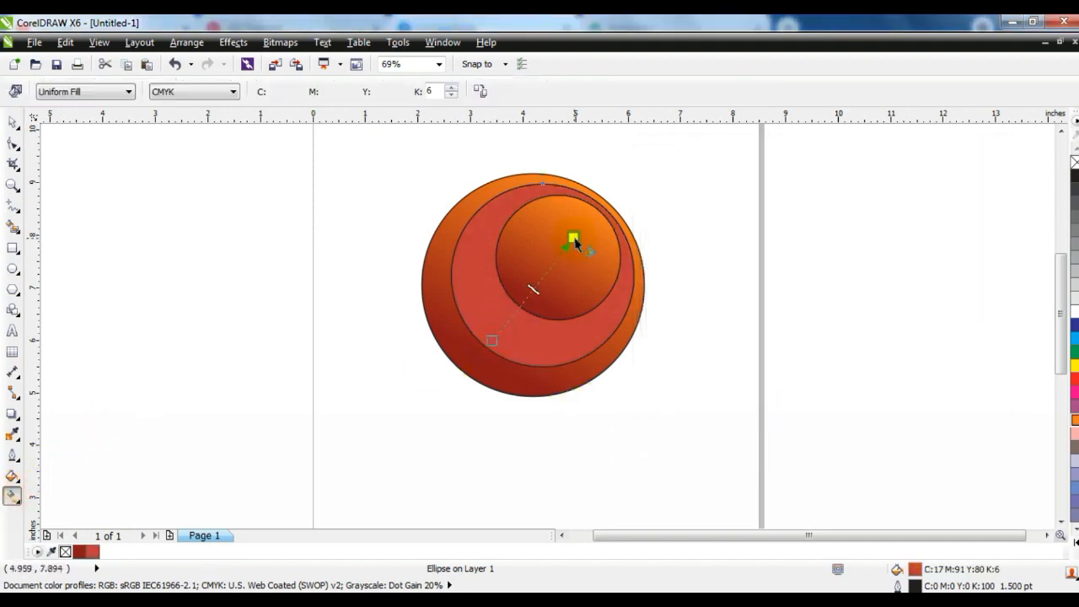
{"action": "left_click_drag", "start_coordinate": [573, 240], "coordinate": [580, 228]}
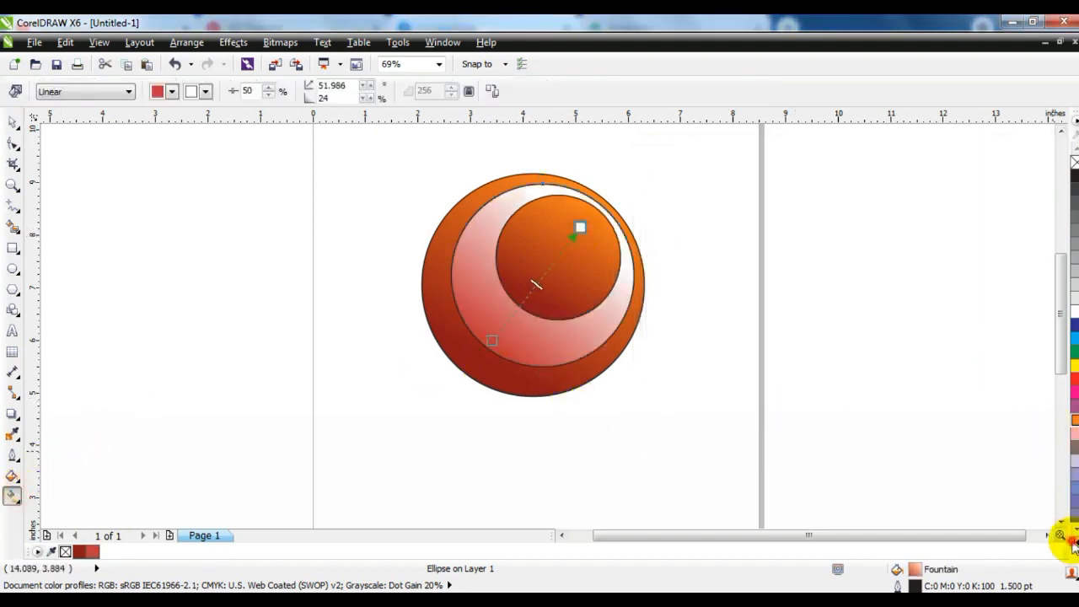
{"action": "left_click", "coordinate": [1073, 545]}
{"action": "left_click_drag", "start_coordinate": [1058, 160], "coordinate": [497, 331]}
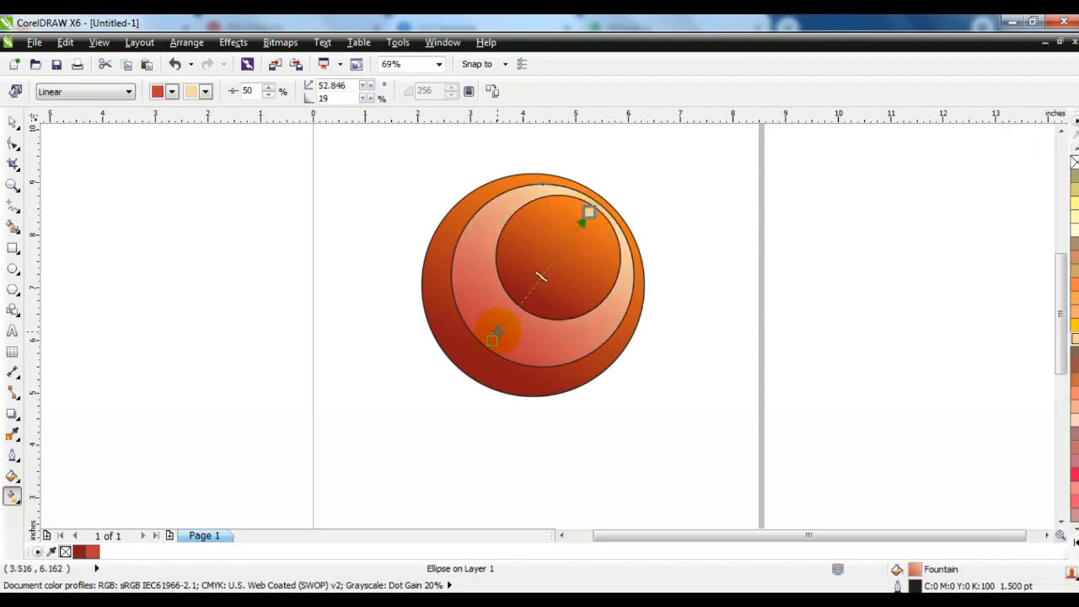
Recolor the smallest circle's linear gradient from orange to pale peach, running about 53° from near its center past its upper right edge
{"action": "left_click", "coordinate": [546, 250]}
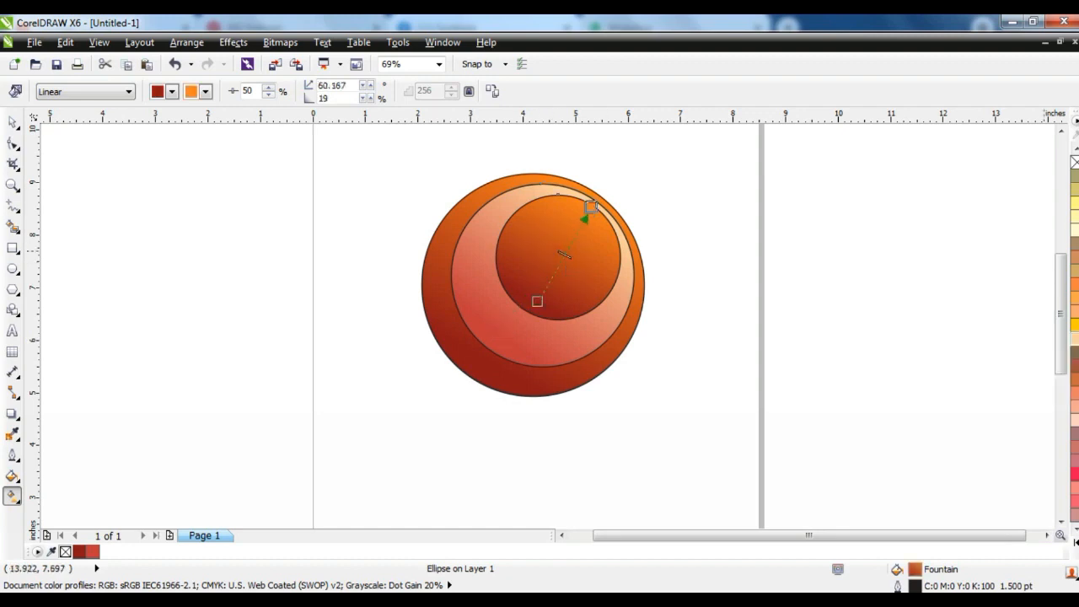
{"action": "left_click", "coordinate": [1075, 339]}
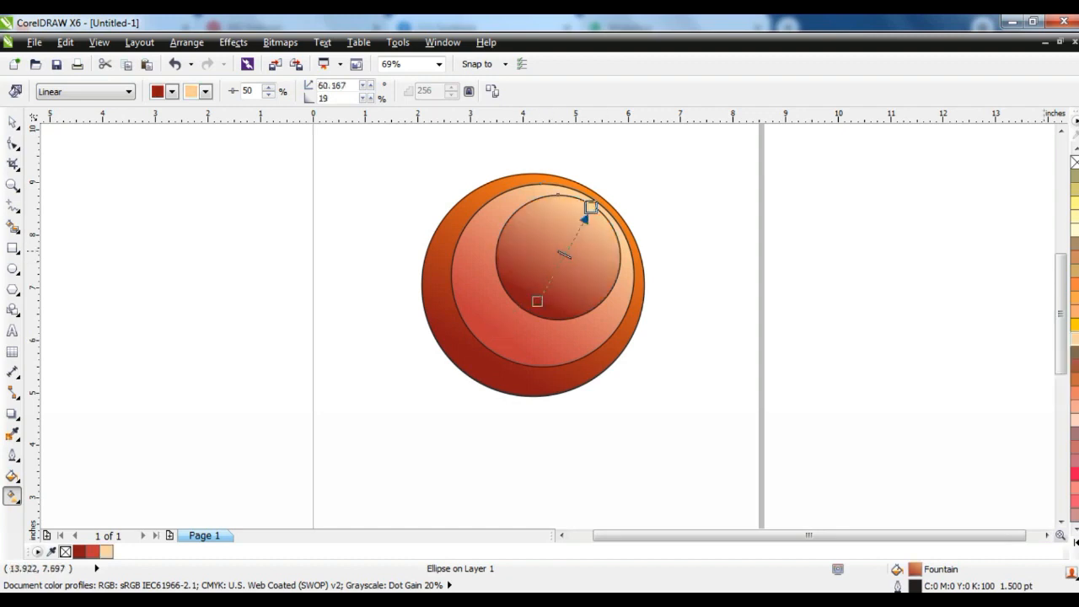
{"action": "left_click", "coordinate": [1074, 545]}
{"action": "left_click_drag", "start_coordinate": [1048, 558], "coordinate": [572, 256]}
{"action": "left_click_drag", "start_coordinate": [606, 210], "coordinate": [533, 301]}
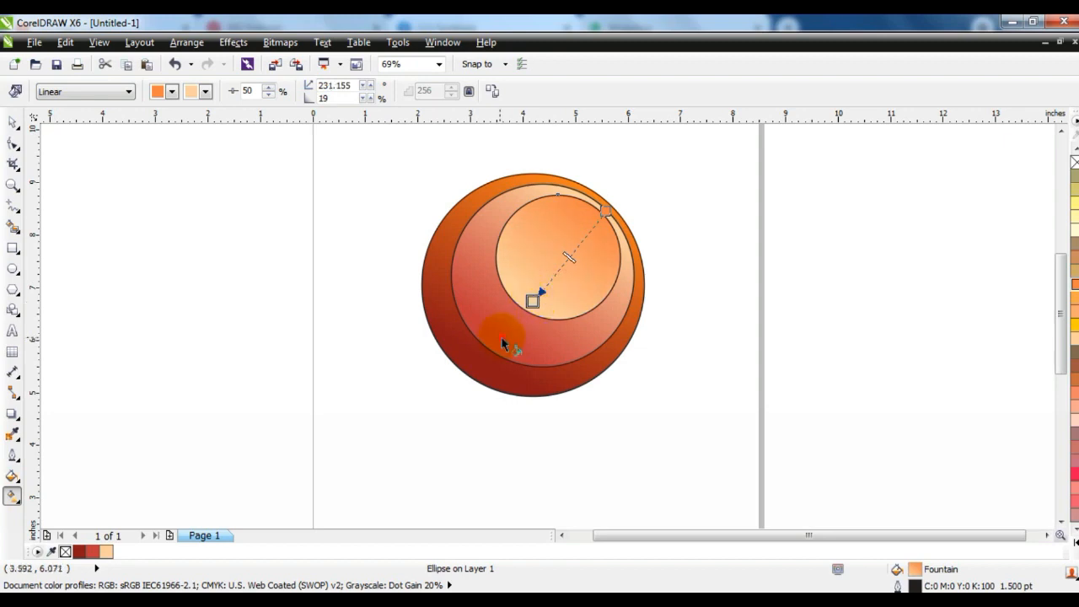
{"action": "left_click_drag", "start_coordinate": [500, 336], "coordinate": [584, 225]}
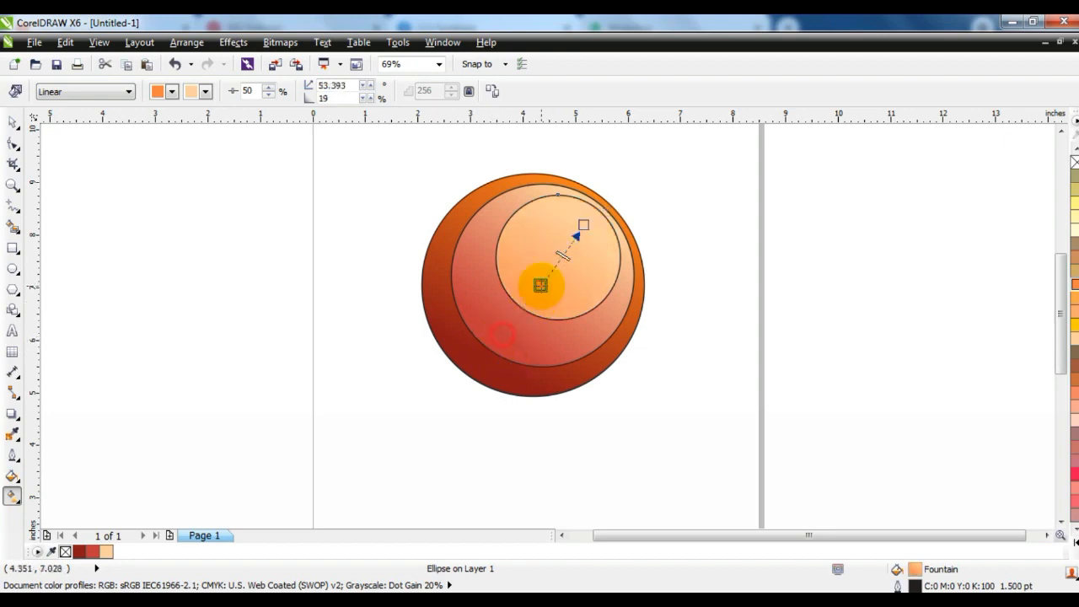
{"action": "left_click_drag", "start_coordinate": [539, 284], "coordinate": [618, 181]}
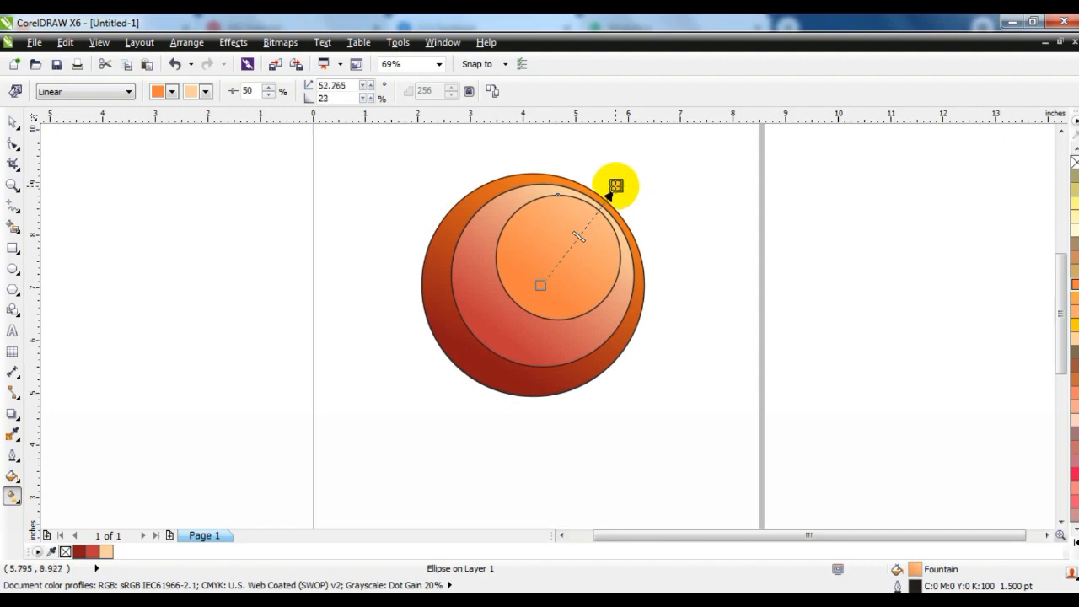
{"action": "left_click", "coordinate": [12, 123]}
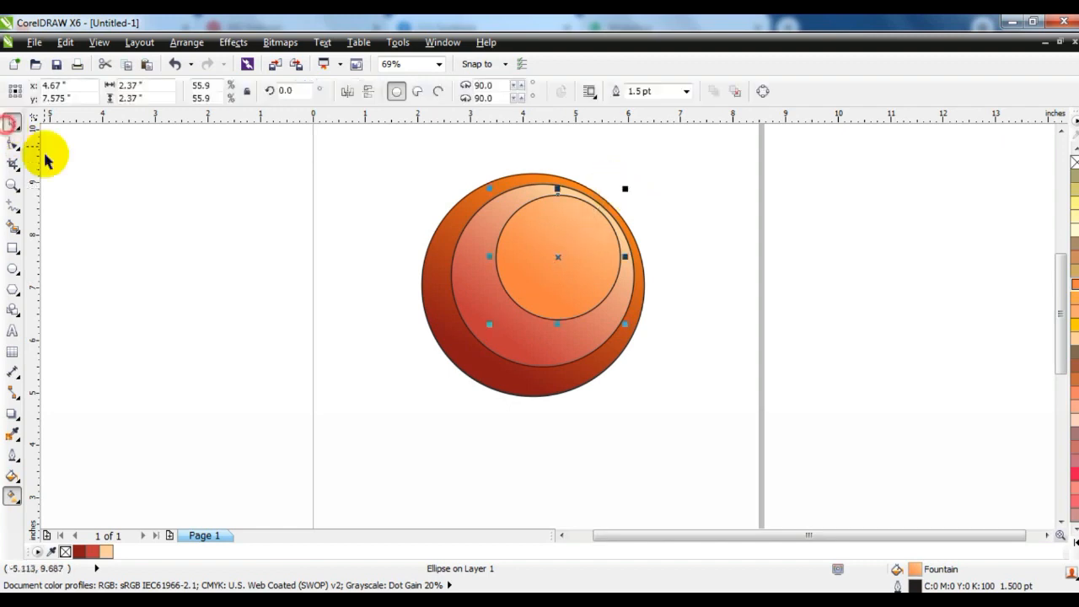
Draw a circle about 0.387 in across in the empty area beside the large outer circle's upper left
{"action": "left_click", "coordinate": [215, 294]}
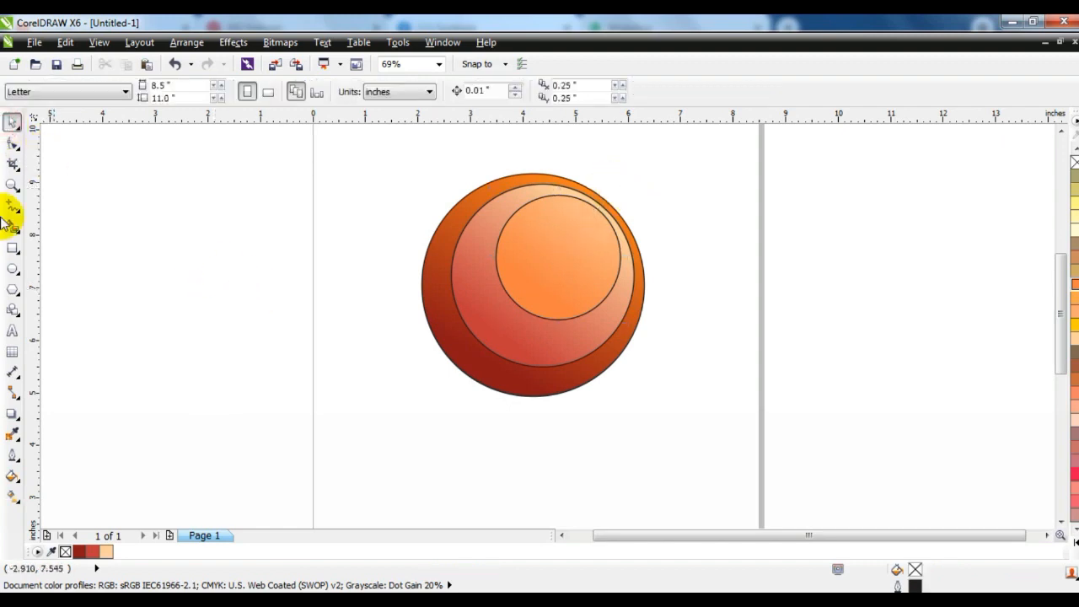
{"action": "left_click", "coordinate": [12, 184]}
{"action": "left_click_drag", "start_coordinate": [357, 164], "coordinate": [632, 302]}
{"action": "left_click_drag", "start_coordinate": [126, 141], "coordinate": [366, 313]}
{"action": "left_click", "coordinate": [12, 269]}
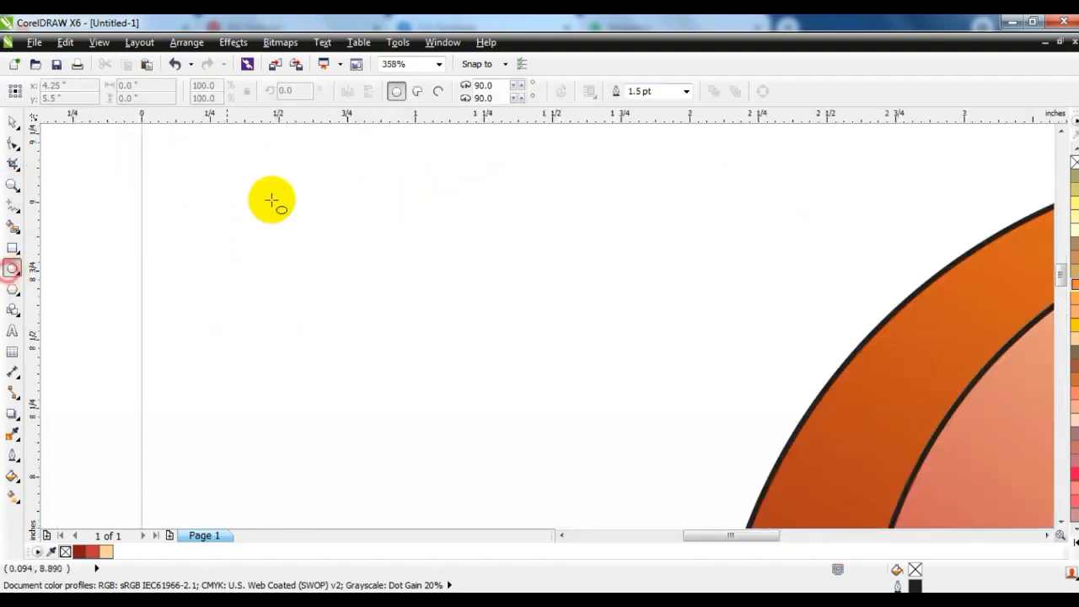
{"action": "left_click_drag", "start_coordinate": [266, 190], "coordinate": [340, 301]}
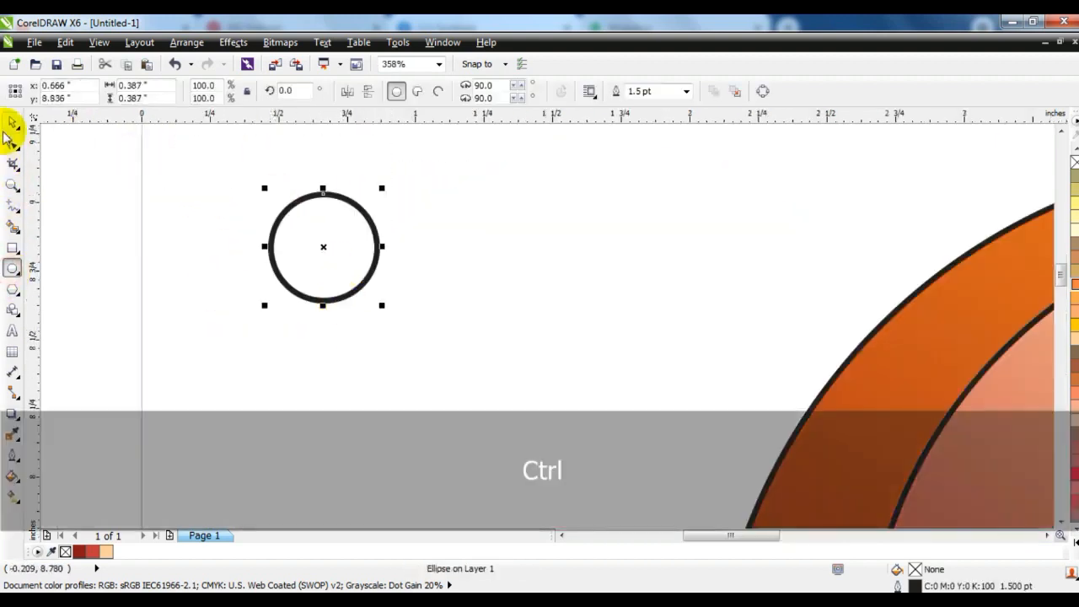
Cut the small circle into a crescent using a lower copy scaled to about 86.5%, and delete that copy
{"action": "left_click", "coordinate": [11, 121]}
{"action": "left_click_drag", "start_coordinate": [382, 188], "coordinate": [376, 214]}
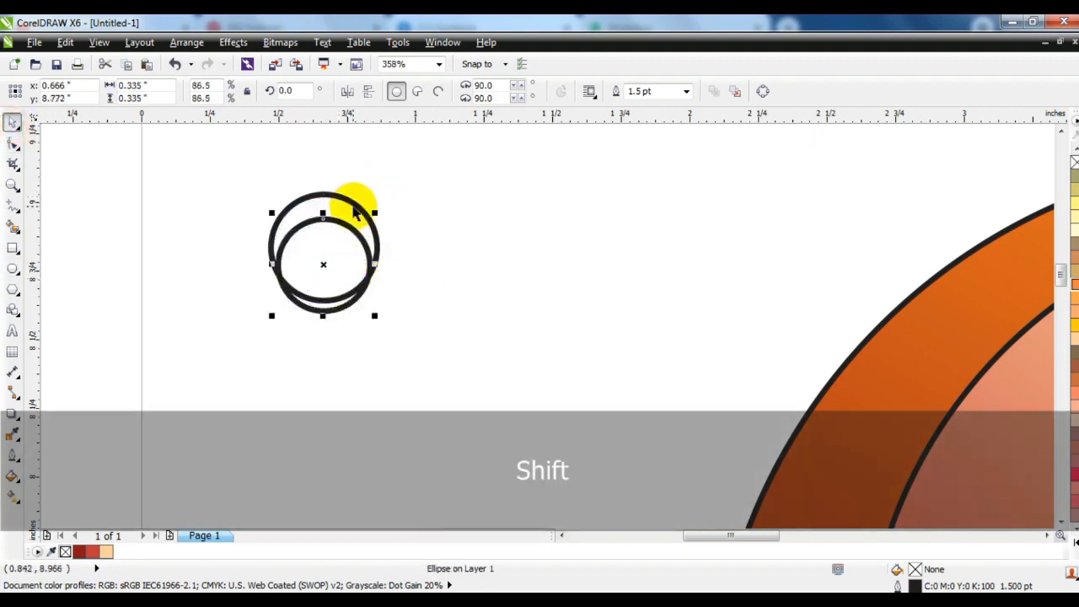
{"action": "left_click", "coordinate": [357, 205], "text": "shift"}
{"action": "left_click", "coordinate": [479, 213]}
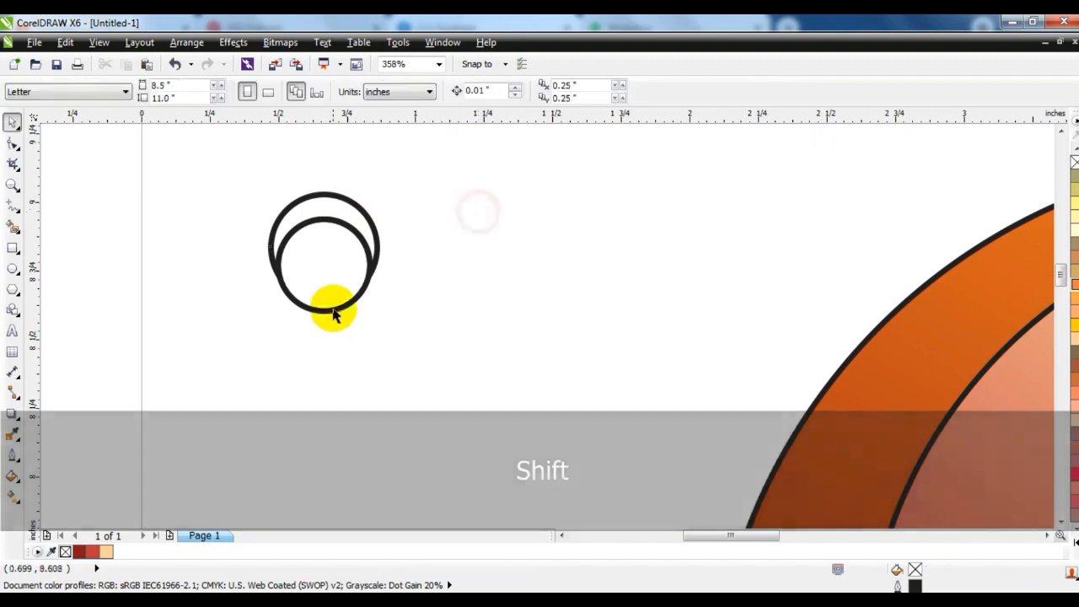
{"action": "left_click", "coordinate": [334, 309]}
{"action": "key", "text": "Delete"}
Fill the crescent with solid black (CMYK 100, 100, 100, 100) and remove its outline
{"action": "left_click", "coordinate": [360, 220]}
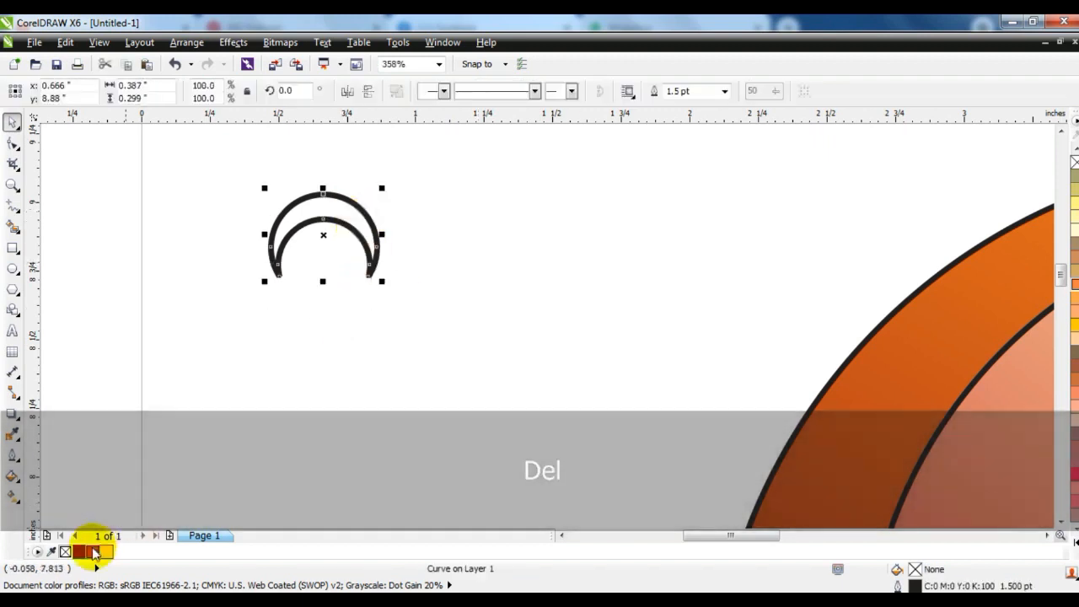
{"action": "left_click", "coordinate": [1075, 543]}
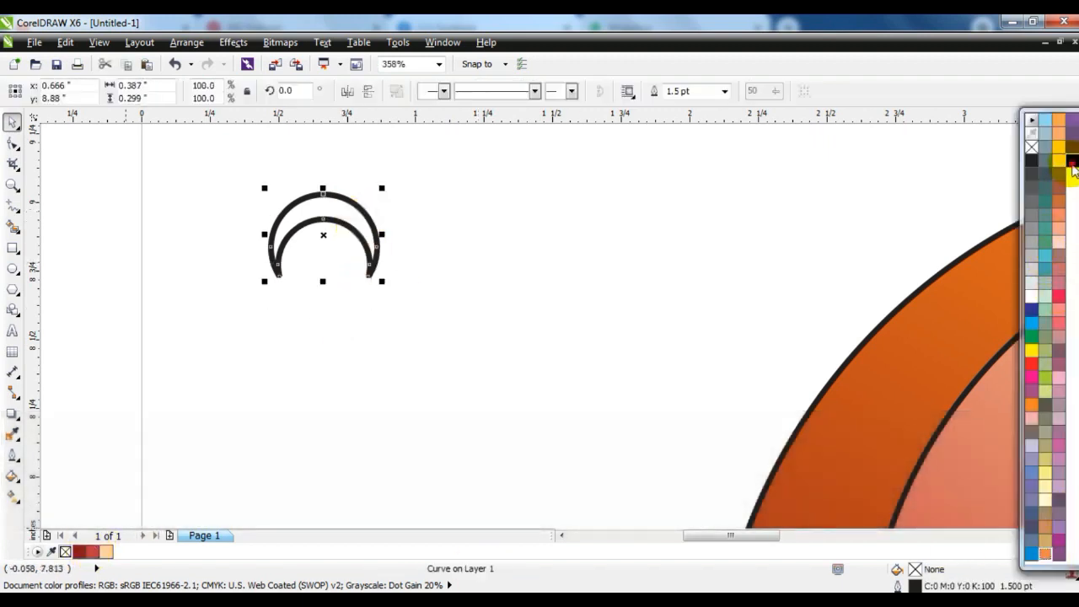
{"action": "left_click", "coordinate": [1073, 168]}
{"action": "right_click", "coordinate": [1032, 146]}
{"action": "key", "text": "F3"}
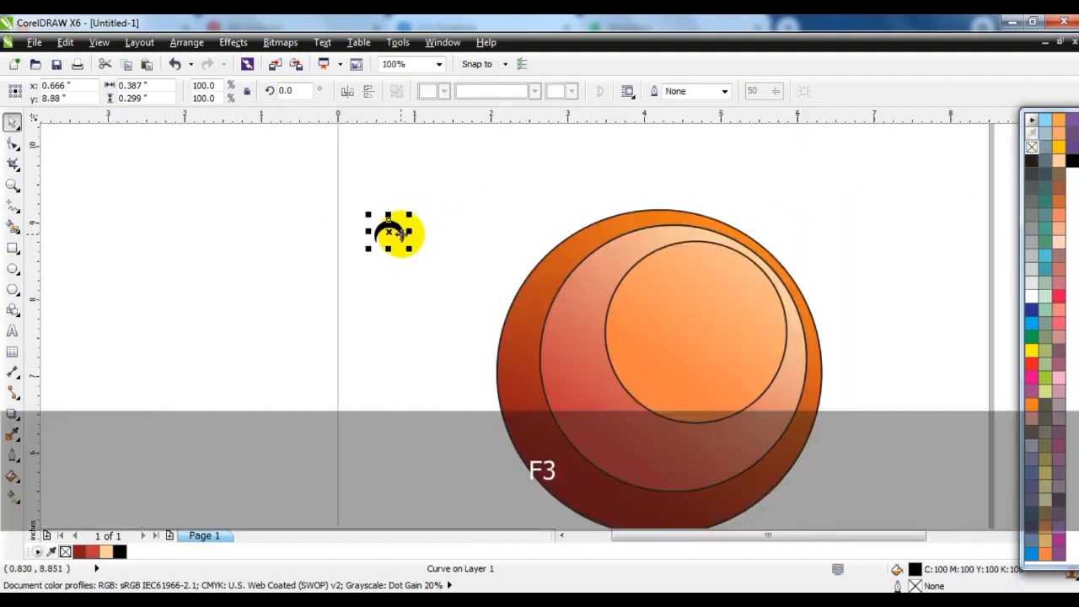
{"action": "left_click_drag", "start_coordinate": [306, 164], "coordinate": [949, 557]}
{"action": "key", "text": "shift+F2"}
{"action": "key", "text": "Escape"}
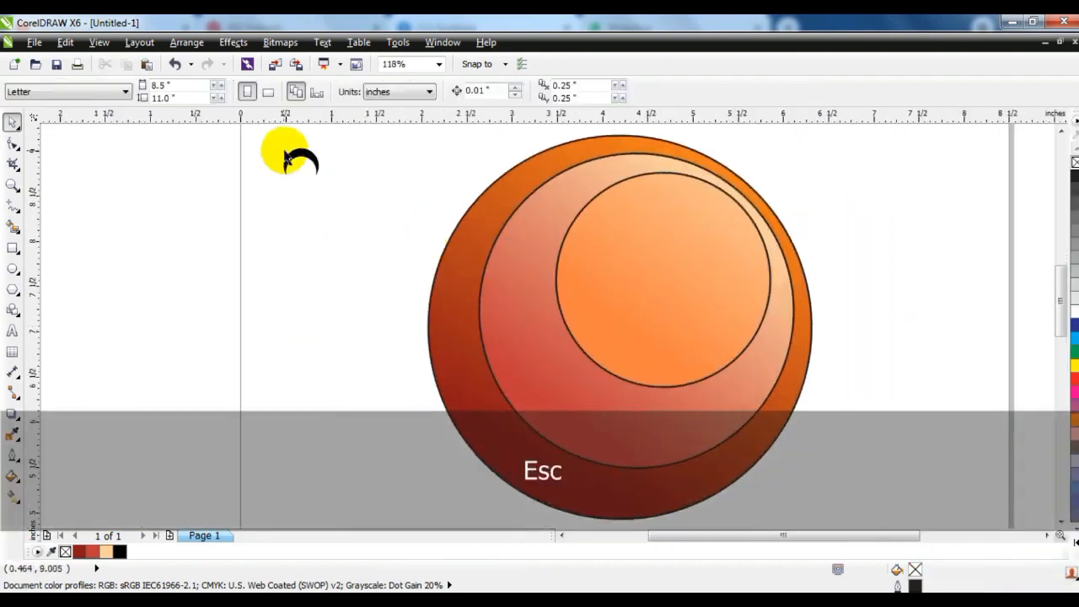
Place the crescent on the middle circle's upper left edge, rotated about 60°, with a 76% copy inside that circle's upper left area
{"action": "left_click_drag", "start_coordinate": [286, 158], "coordinate": [468, 223]}
{"action": "left_click", "coordinate": [535, 227]}
{"action": "left_click", "coordinate": [357, 238]}
{"action": "left_click", "coordinate": [523, 233]}
{"action": "left_click", "coordinate": [325, 237]}
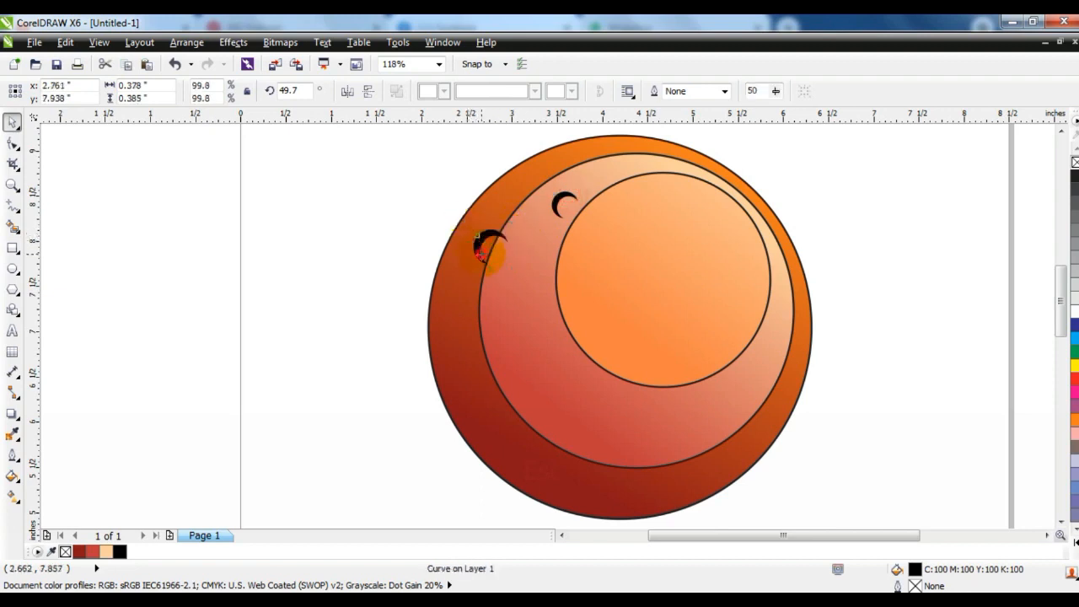
{"action": "left_click", "coordinate": [299, 285]}
{"action": "left_click", "coordinate": [486, 247]}
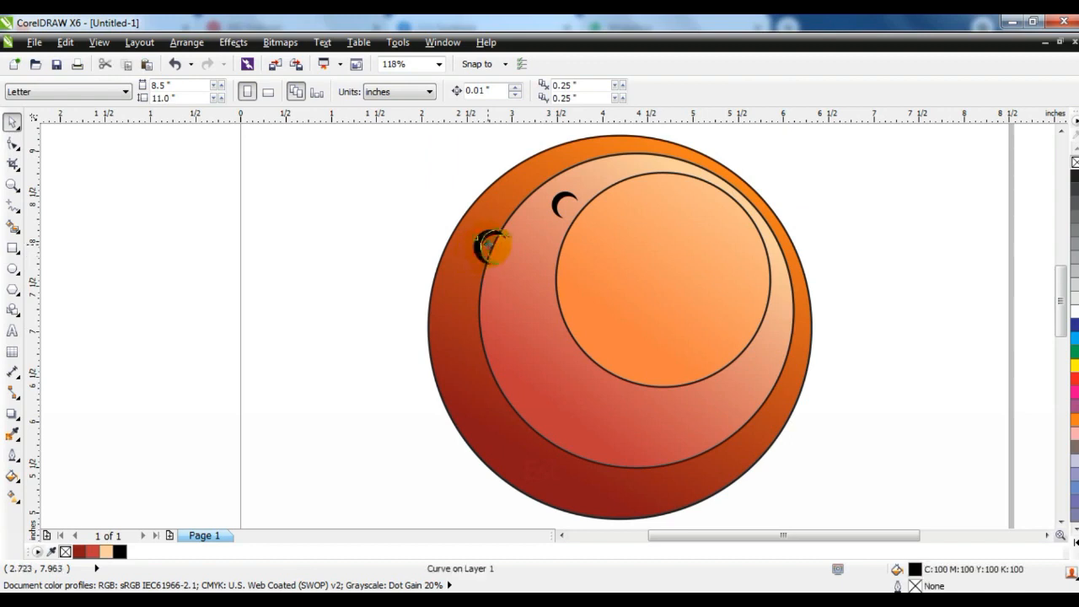
{"action": "left_click_drag", "start_coordinate": [488, 246], "coordinate": [489, 247]}
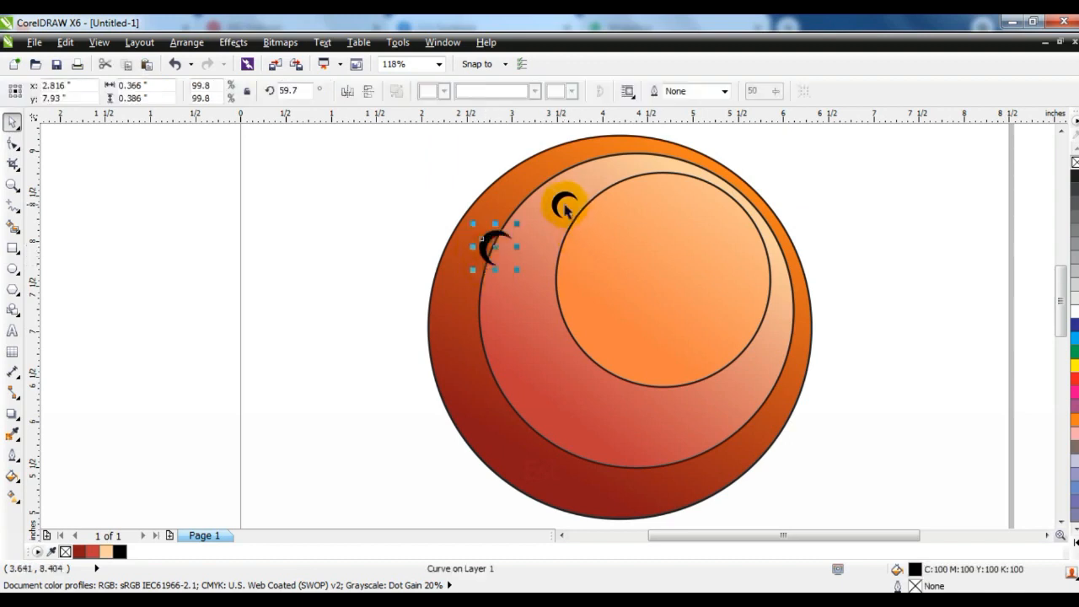
Copy the small crescent to the middle circle's lower left, rotated about 144°, and the larger one to its bottom edge, rotated about 161°
{"action": "mouse_move", "coordinate": [560, 201]}
{"action": "left_mouse_down"}
{"action": "mouse_move", "coordinate": [540, 360]}
{"action": "mouse_move", "coordinate": [559, 368]}
{"action": "left_mouse_up"}
{"action": "left_click", "coordinate": [206, 383]}
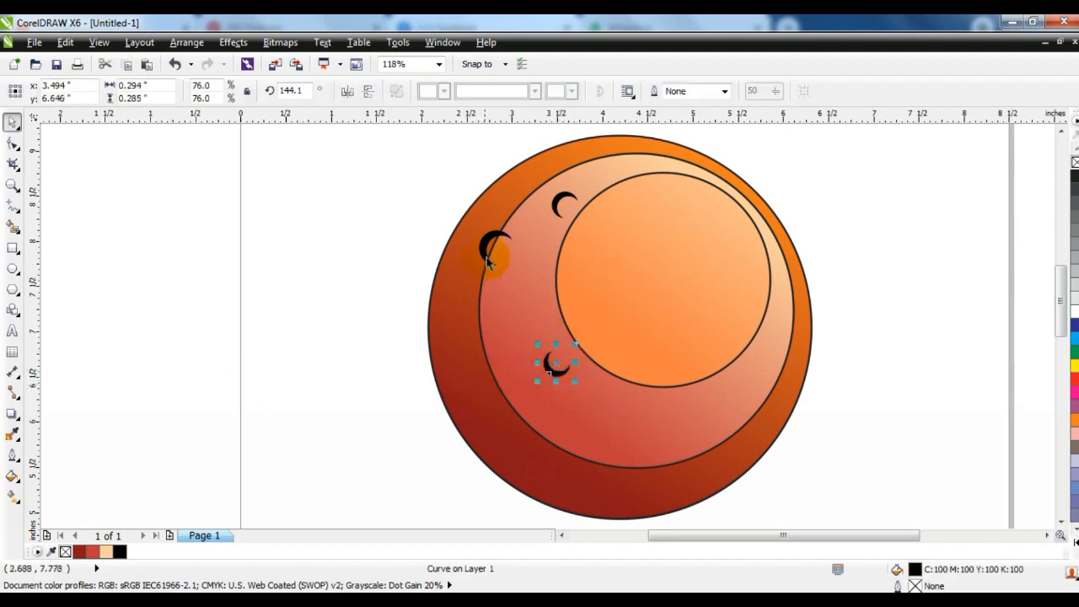
{"action": "left_click_drag", "start_coordinate": [489, 263], "coordinate": [604, 436]}
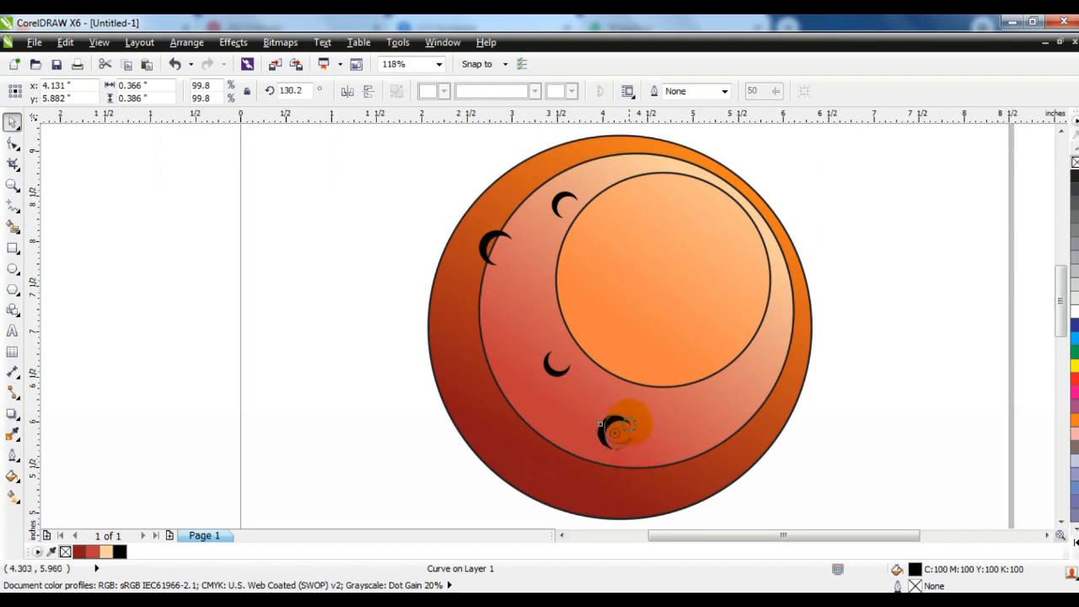
{"action": "left_click", "coordinate": [306, 458]}
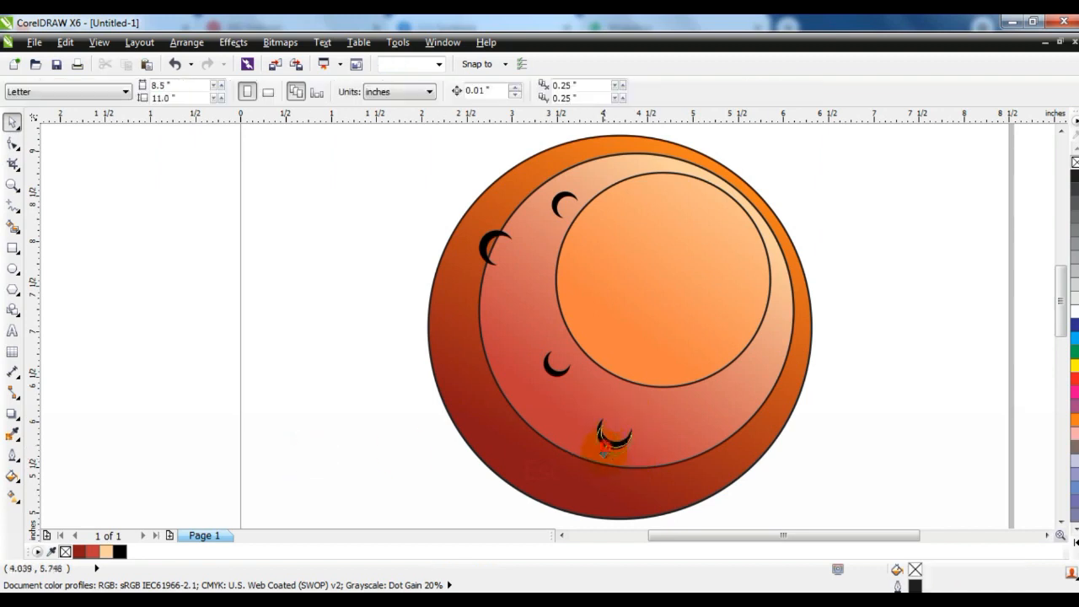
{"action": "left_click", "coordinate": [604, 445]}
{"action": "left_click_drag", "start_coordinate": [601, 470], "coordinate": [602, 472]}
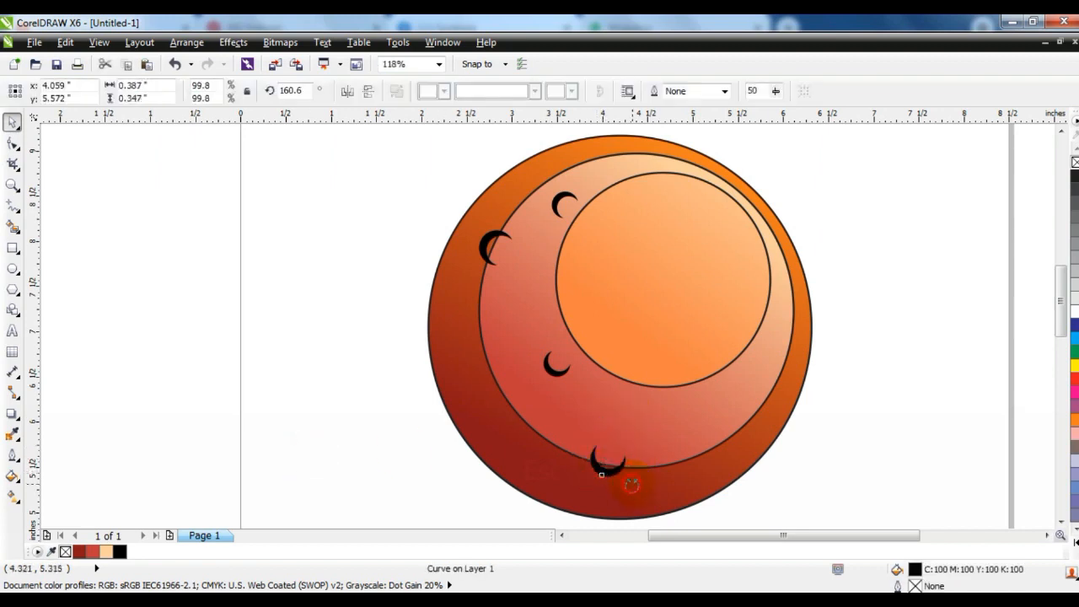
{"action": "left_click", "coordinate": [313, 449]}
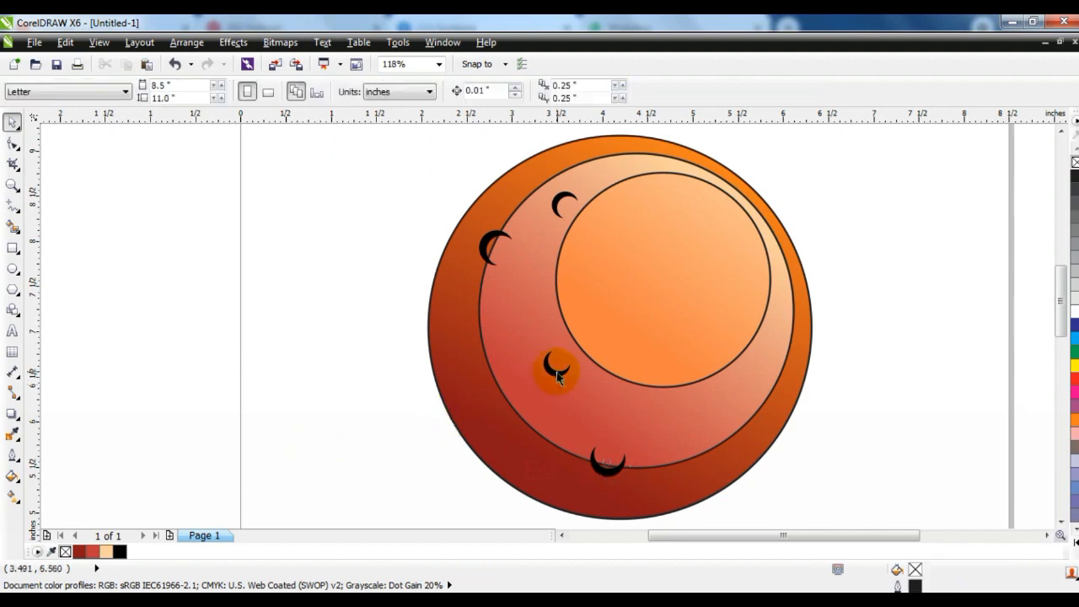
Copy the lower left small crescent to the middle circle's lower right, rotated about 194°, and shift the original slightly down and right
{"action": "left_click_drag", "start_coordinate": [556, 373], "coordinate": [709, 431]}
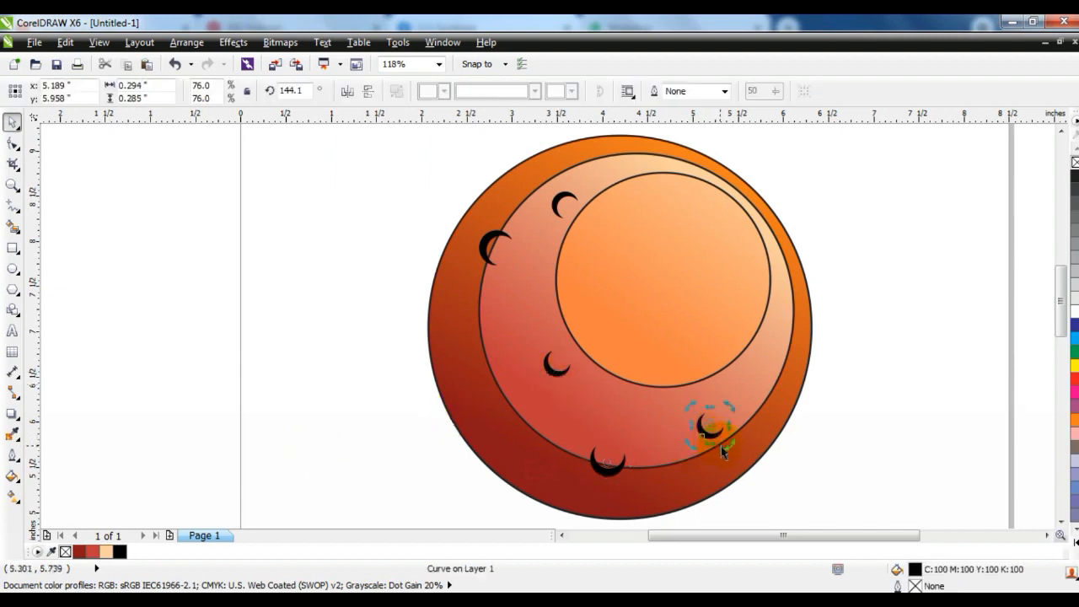
{"action": "left_click", "coordinate": [832, 433]}
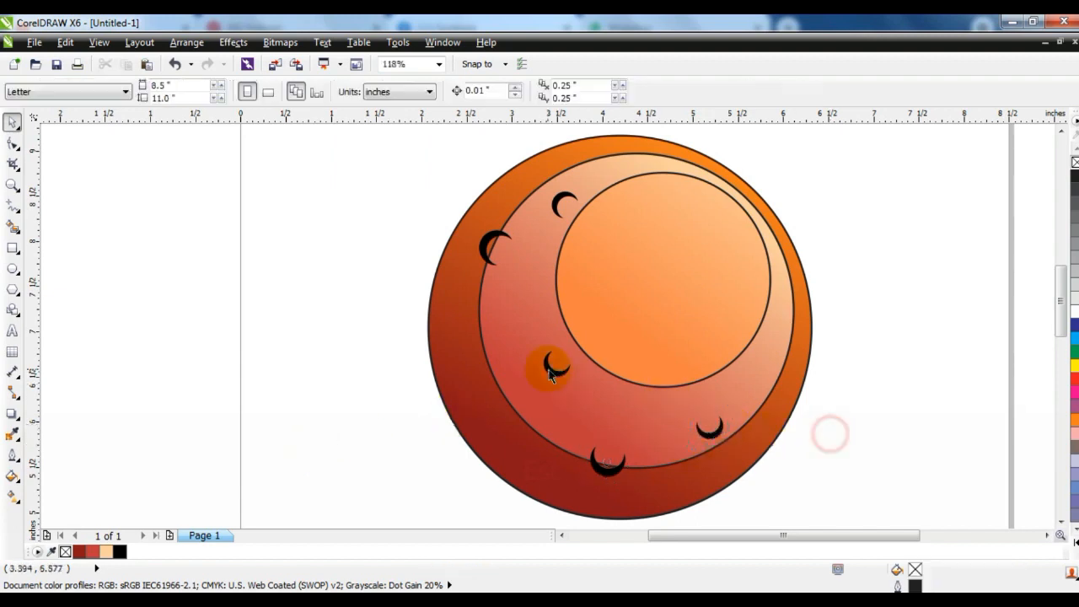
{"action": "left_click", "coordinate": [554, 366]}
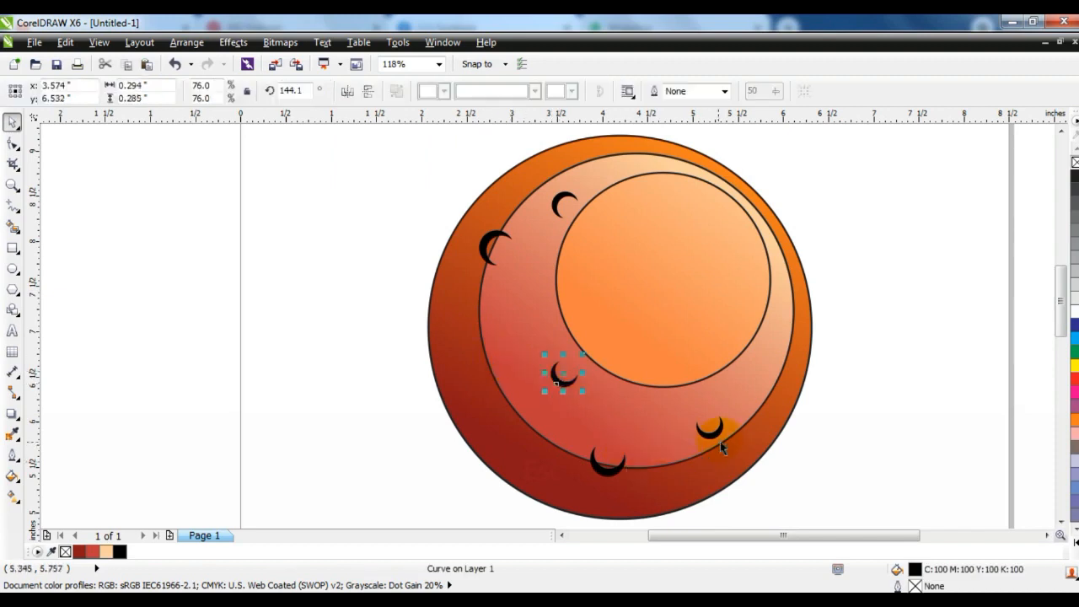
Combine the three small crescents with the middle circle so they become cutouts in it
{"action": "left_click", "coordinate": [721, 444], "text": "shift"}
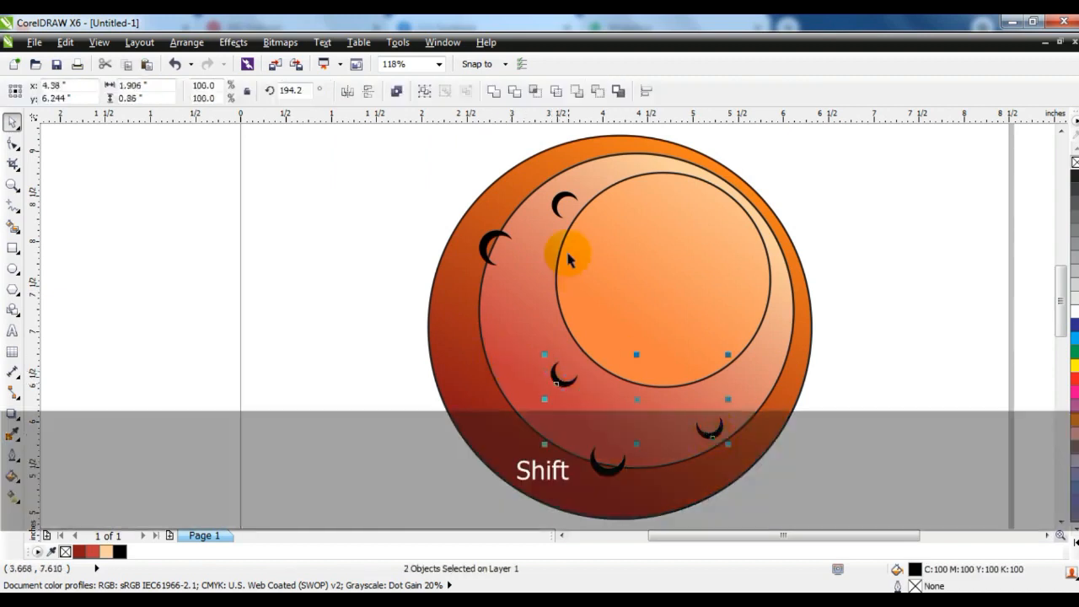
{"action": "left_click", "coordinate": [539, 217], "text": "shift"}
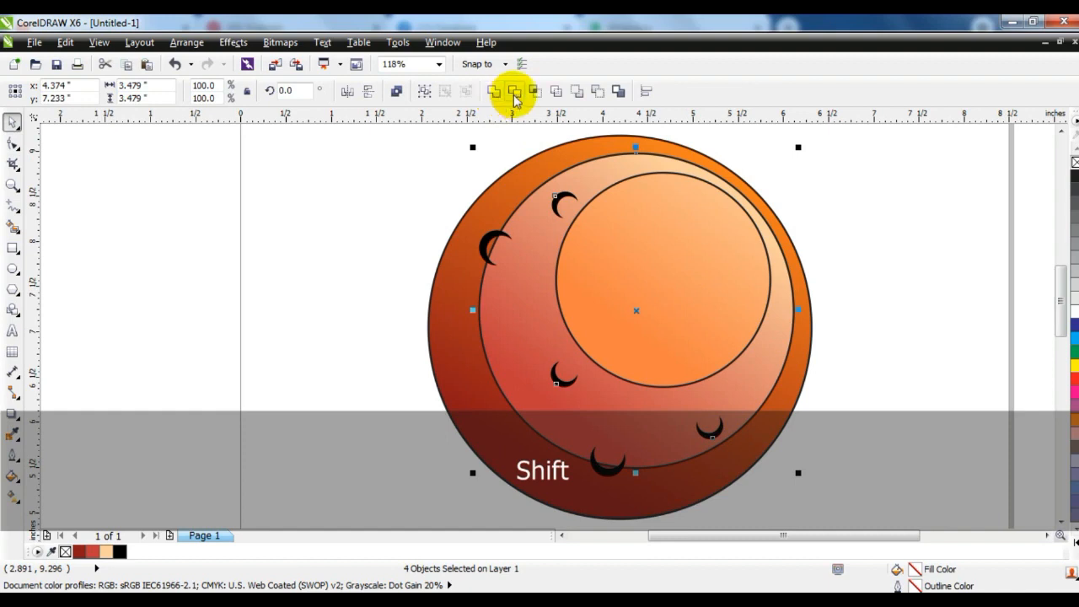
{"action": "left_click", "coordinate": [396, 91]}
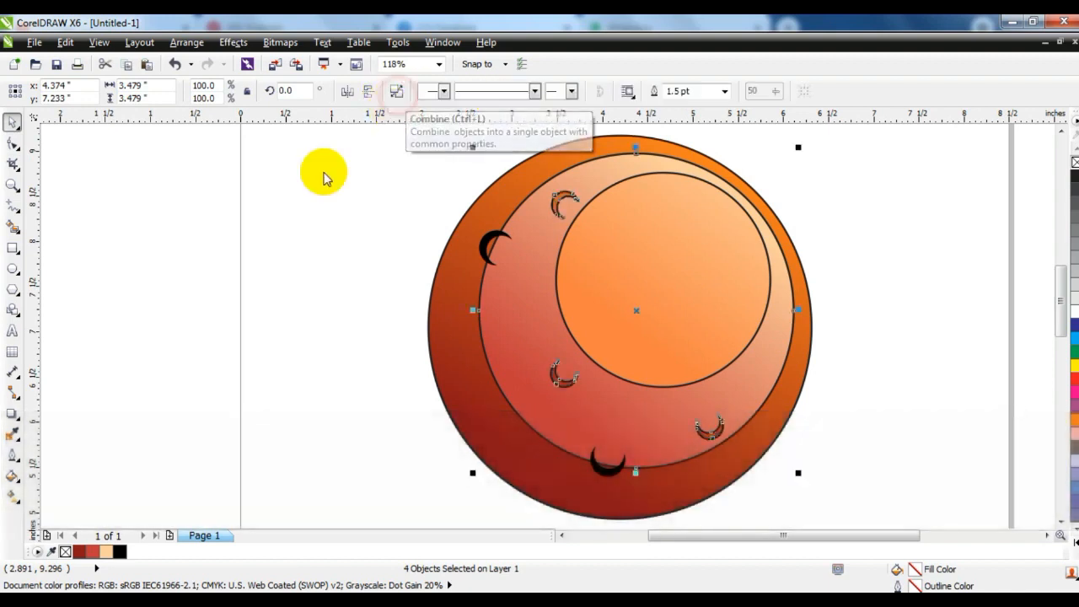
{"action": "left_click", "coordinate": [274, 232]}
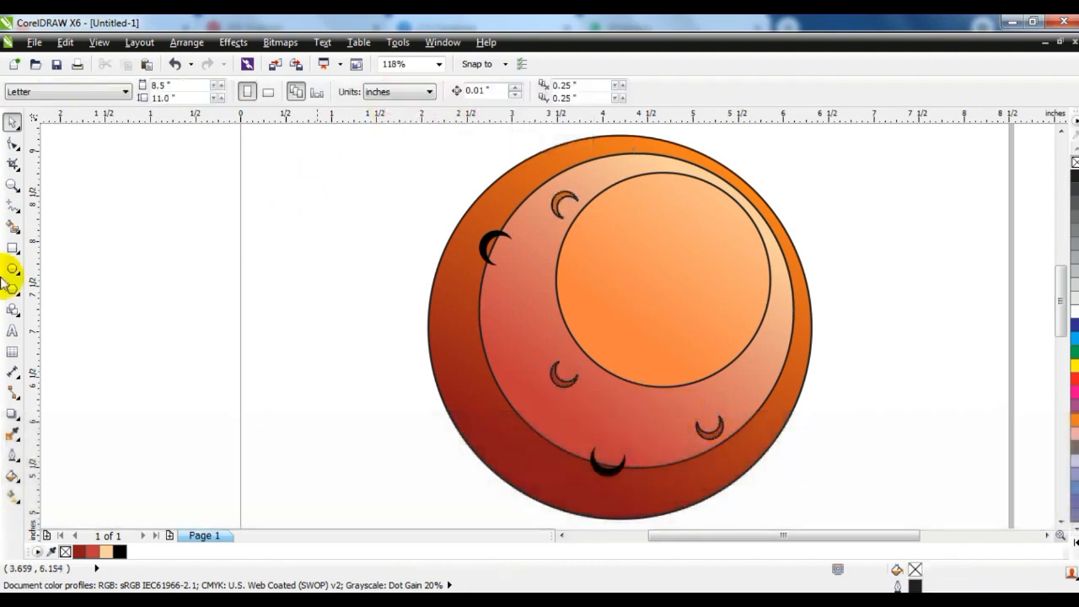
Draw an unfilled circle about 0.524 in across around the black crescent on the middle circle's upper left edge
{"action": "left_click", "coordinate": [13, 184]}
{"action": "left_click", "coordinate": [232, 240]}
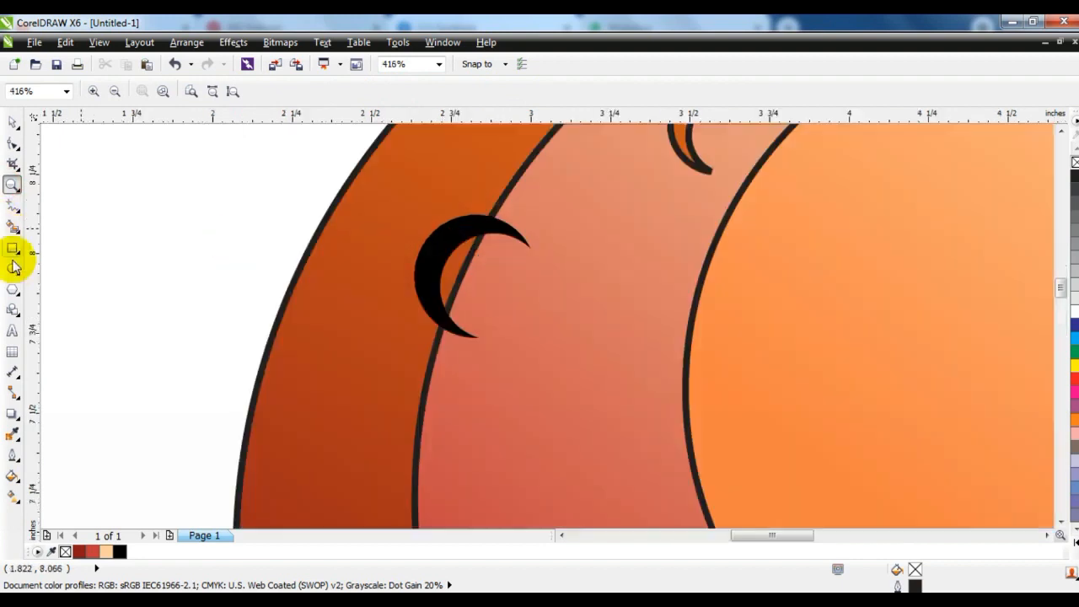
{"action": "left_click", "coordinate": [13, 268]}
{"action": "mouse_move", "coordinate": [393, 204]}
{"action": "left_mouse_down"}
{"action": "mouse_move", "coordinate": [518, 362]}
{"action": "mouse_move", "coordinate": [570, 381]}
{"action": "left_mouse_up"}
Copy the 0.524 in circle and center the copy around the black crescent on the middle circle's bottom edge
{"action": "left_click", "coordinate": [13, 126]}
{"action": "left_click_drag", "start_coordinate": [559, 306], "coordinate": [639, 479]}
{"action": "key", "text": "F3"}
{"action": "key", "text": "F3"}
{"action": "key", "text": "shift+F2"}
{"action": "key", "text": "F3"}
{"action": "key", "text": "F3"}
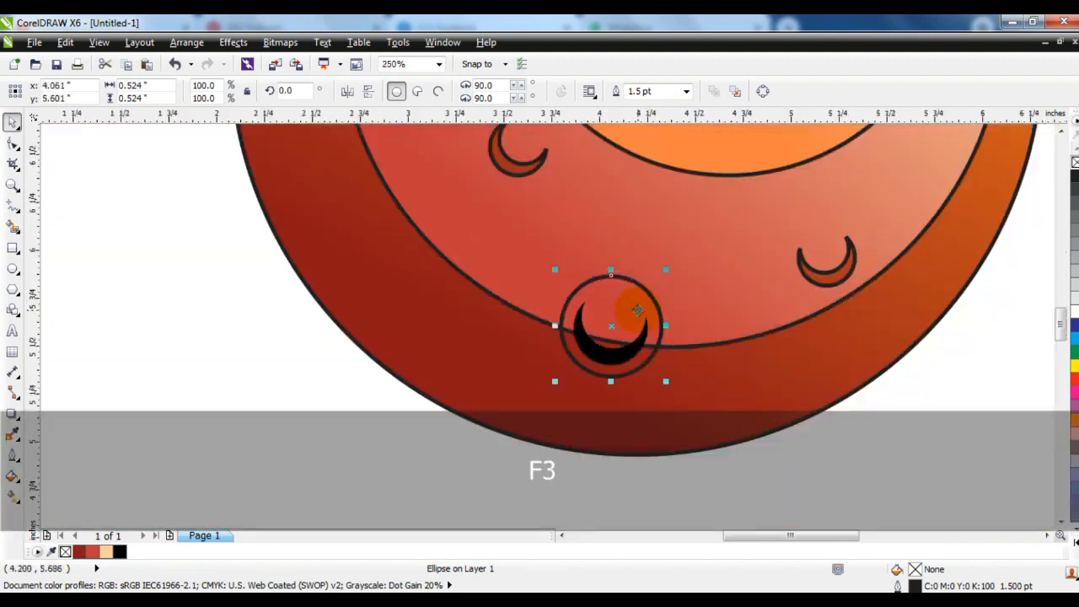
{"action": "key", "text": "F3"}
Weld the ring circle around the bottom crescent to the middle gradient circle
{"action": "left_click", "coordinate": [559, 270], "text": "shift"}
{"action": "key", "text": "shift+F2"}
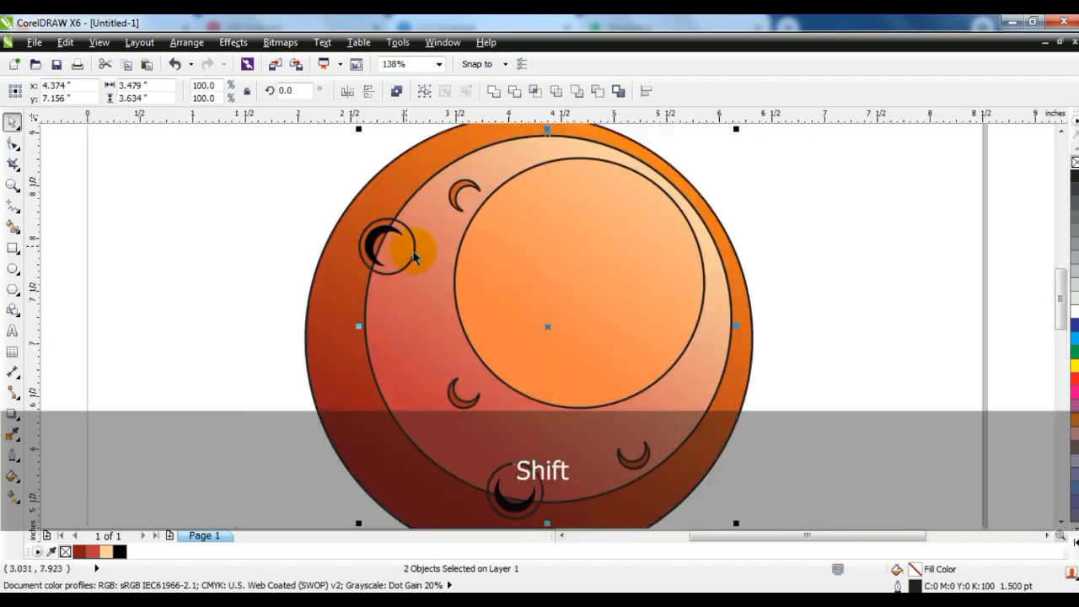
{"action": "key", "text": "ctrl+z"}
{"action": "left_click", "coordinate": [536, 421], "text": "shift"}
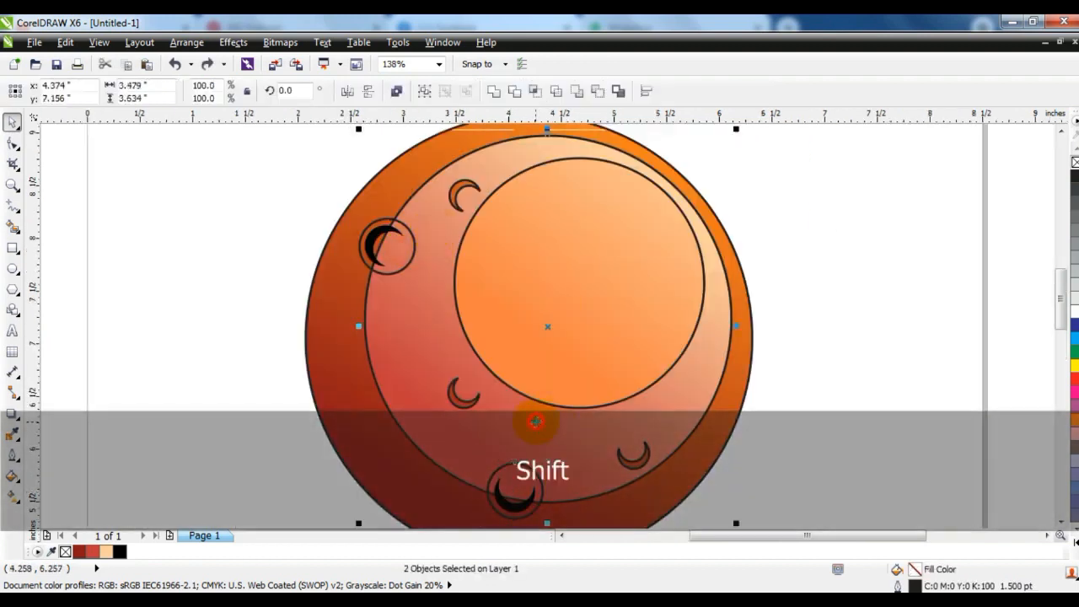
{"action": "left_click", "coordinate": [494, 91]}
{"action": "left_click", "coordinate": [848, 292]}
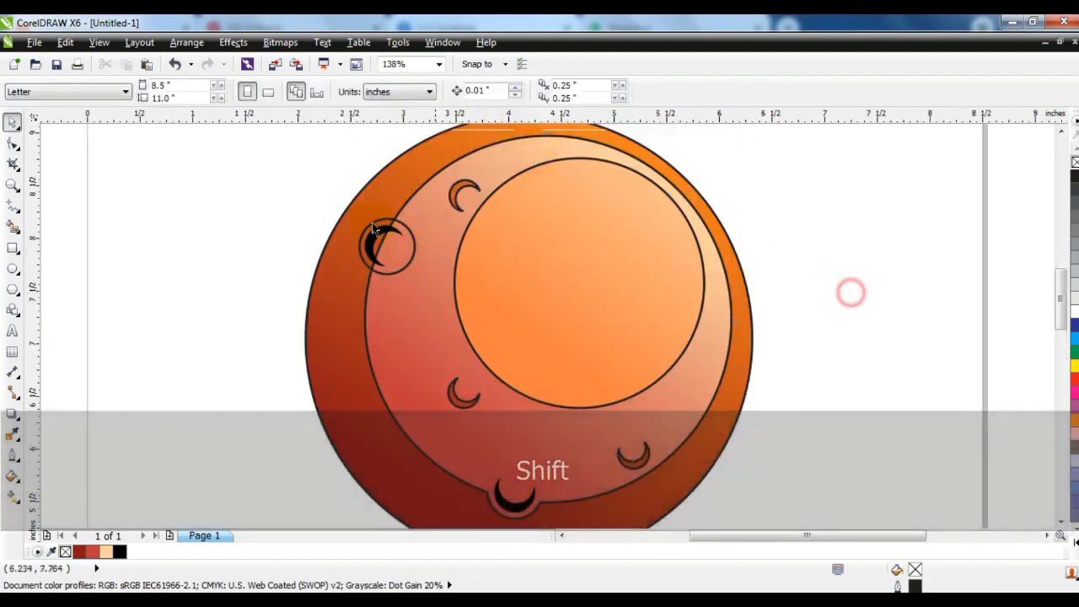
Weld the ring circle around the upper left crescent to the middle gradient shape
{"action": "left_click", "coordinate": [401, 226]}
{"action": "left_click", "coordinate": [434, 233], "text": "shift"}
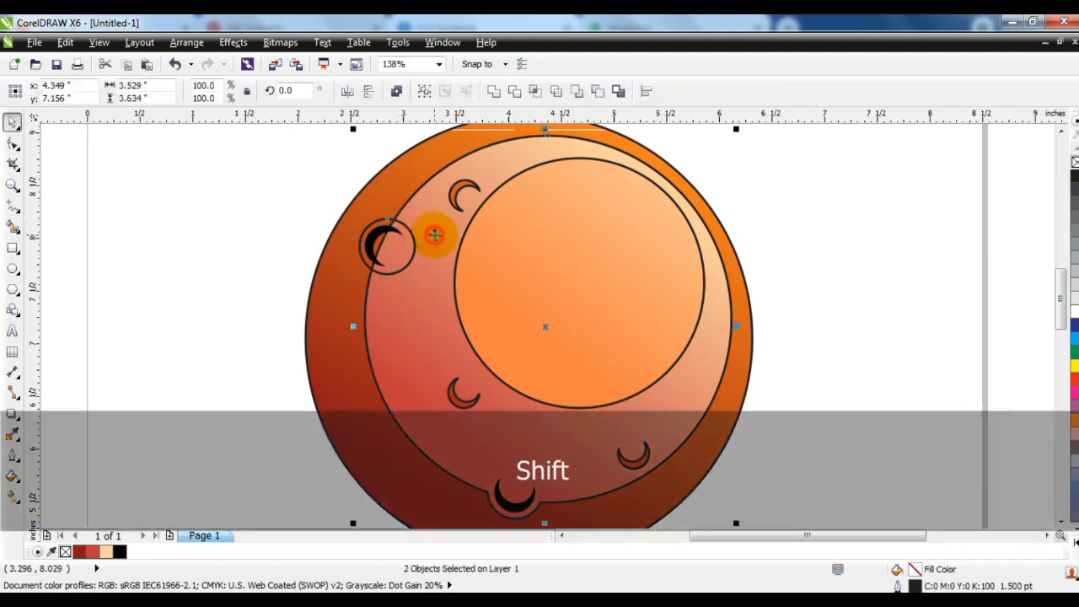
{"action": "left_click", "coordinate": [492, 94]}
{"action": "left_click", "coordinate": [43, 265]}
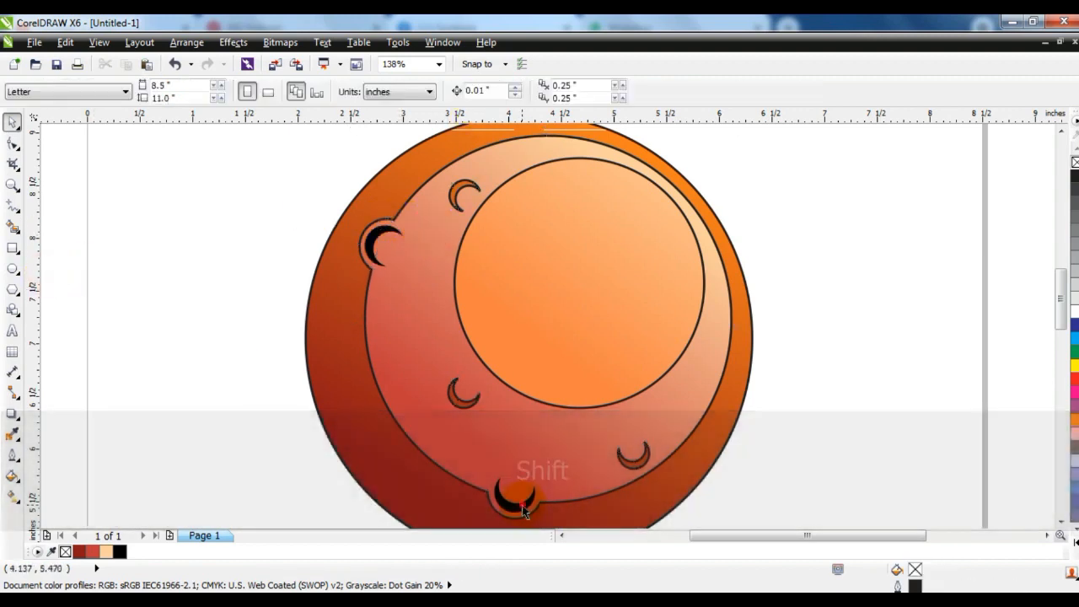
Combine the two larger black crescents with the middle gradient shape to cut them out of it
{"action": "left_click", "coordinate": [522, 505], "text": "shift"}
{"action": "left_click", "coordinate": [382, 241], "text": "shift"}
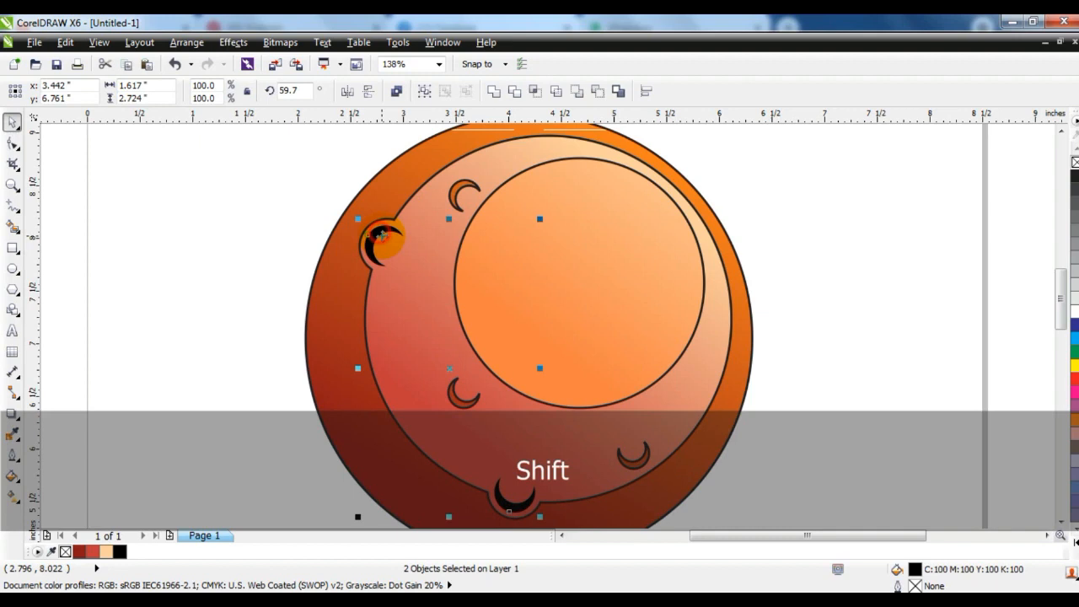
{"action": "left_click", "coordinate": [492, 94]}
{"action": "left_click", "coordinate": [428, 215], "text": "shift"}
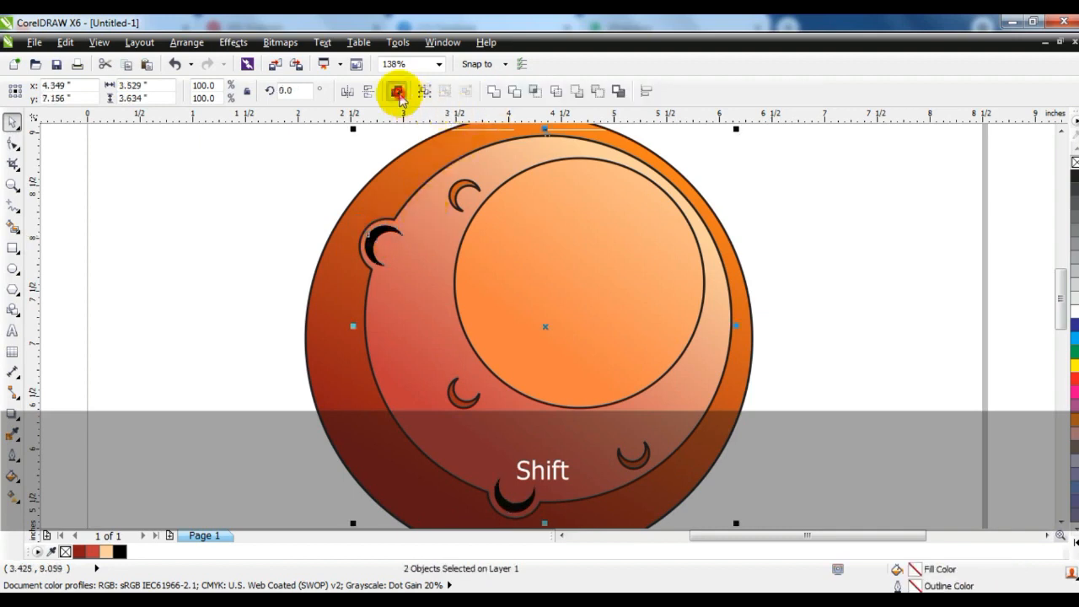
{"action": "left_click", "coordinate": [397, 91]}
{"action": "left_click", "coordinate": [222, 188]}
Remove the outline from the middle gradient shape with the crescent cutouts
{"action": "left_click", "coordinate": [373, 301]}
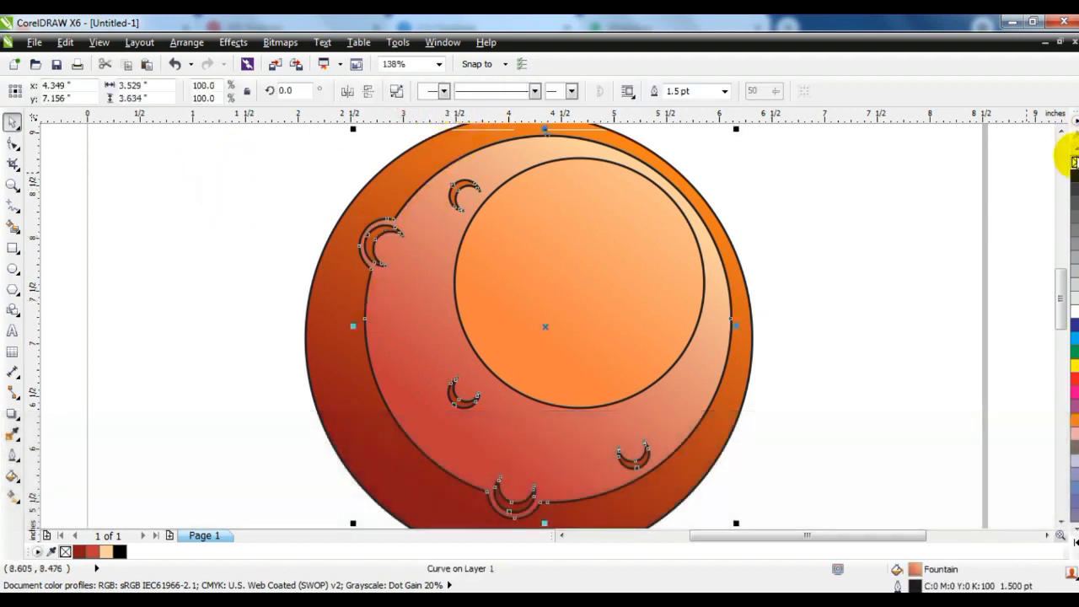
{"action": "right_click", "coordinate": [1074, 162]}
{"action": "left_click", "coordinate": [997, 239]}
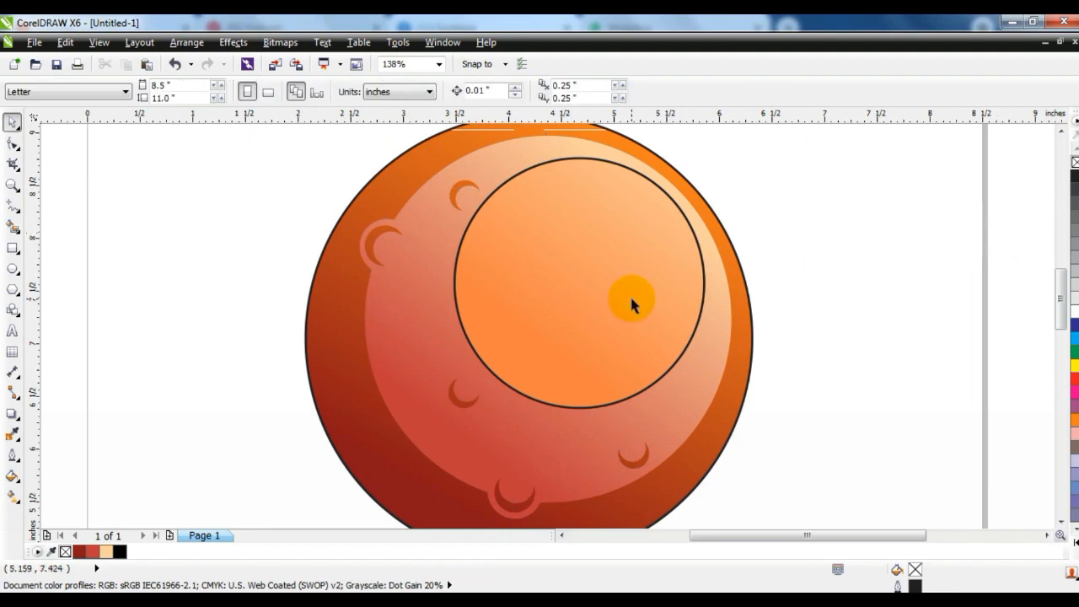
Reshape the largest circle's linear gradient so its orange end extends past the upper right edge and its dark red end starts at the lower left
{"action": "key", "text": "F3"}
{"action": "left_click", "coordinate": [496, 414]}
{"action": "key", "text": "g"}
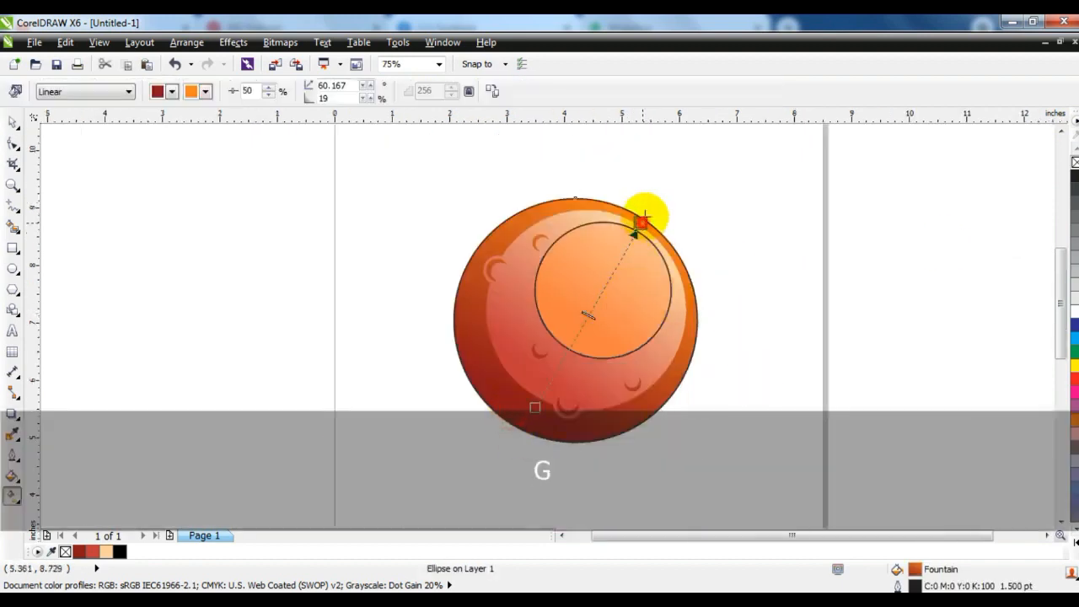
{"action": "left_click_drag", "start_coordinate": [641, 222], "coordinate": [665, 184]}
{"action": "left_click_drag", "start_coordinate": [534, 407], "coordinate": [531, 380]}
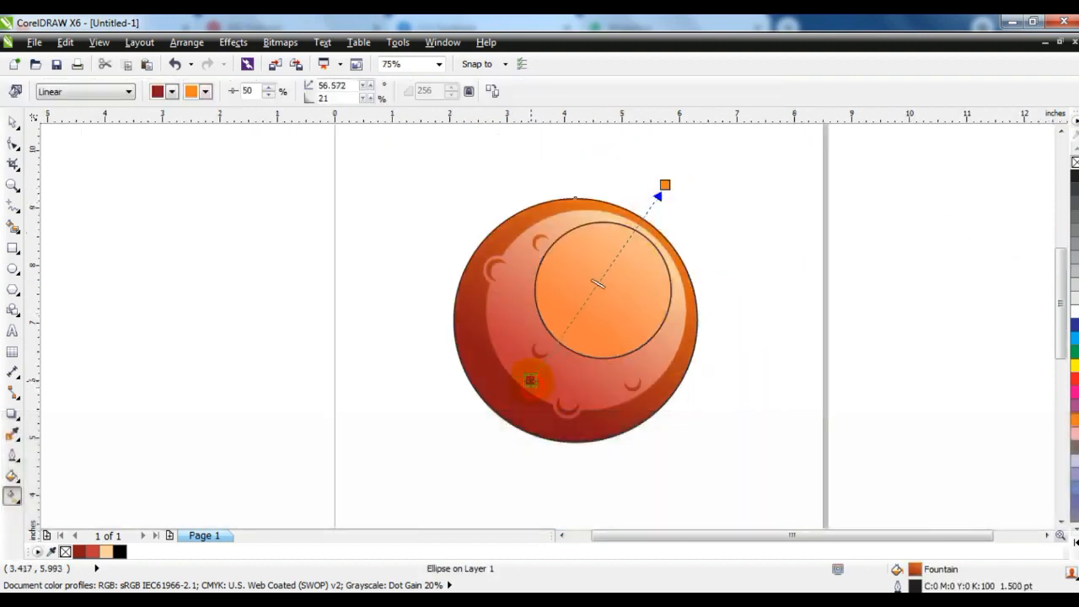
{"action": "left_click", "coordinate": [13, 122]}
{"action": "left_click", "coordinate": [134, 260]}
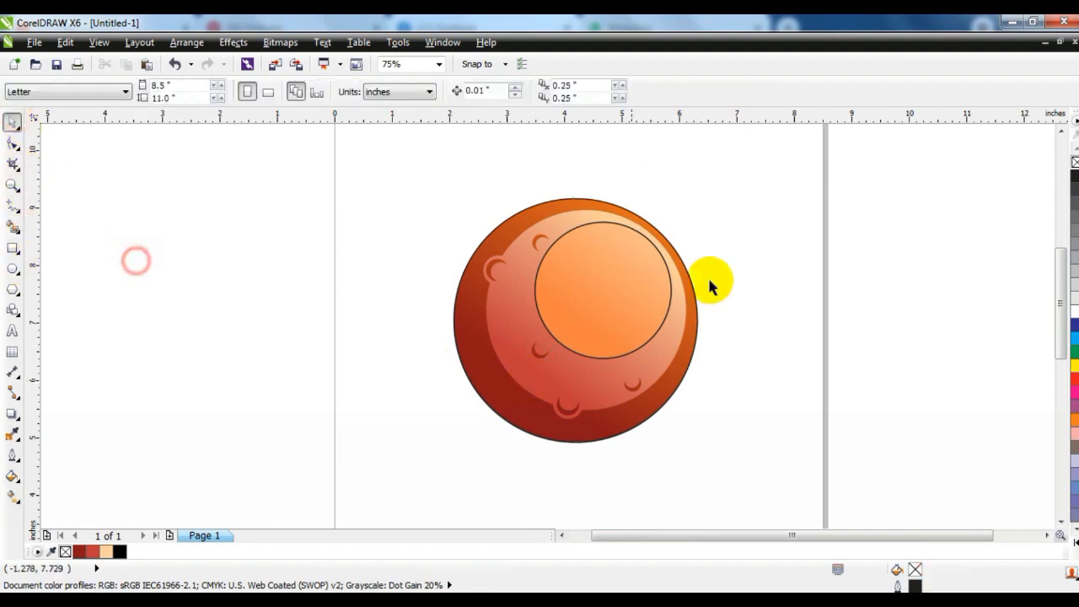
Remove the outline from the smallest, innermost gradient circle
{"action": "left_click", "coordinate": [647, 269]}
{"action": "right_click", "coordinate": [1074, 163]}
{"action": "left_click", "coordinate": [875, 333]}
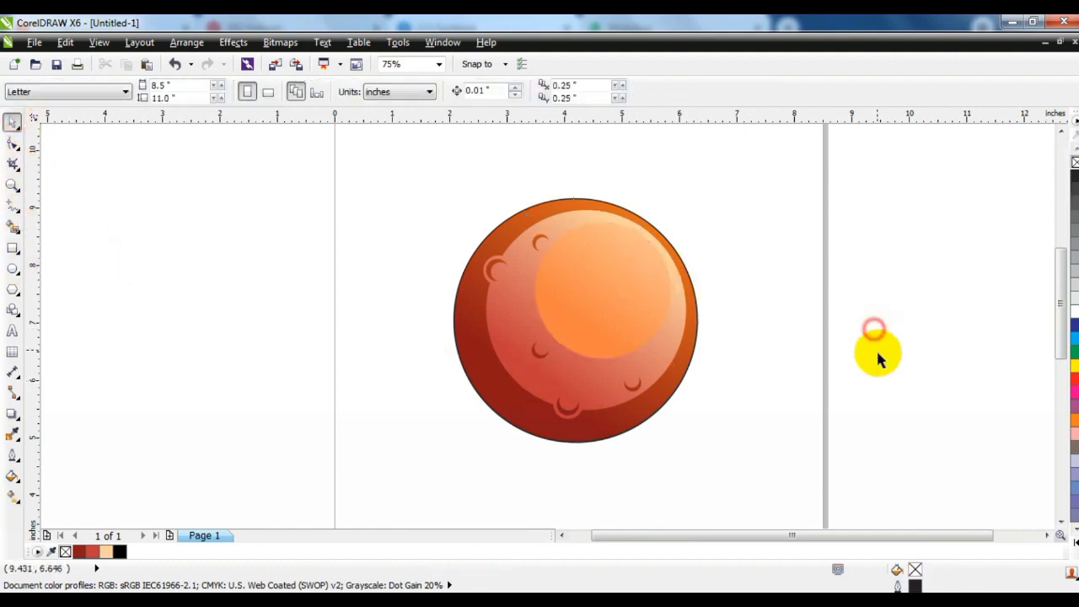
Stretch the innermost circle's linear gradient by pulling its light end farther out beyond the upper right edge of the large circle
{"action": "left_click", "coordinate": [657, 279]}
{"action": "key", "text": "g"}
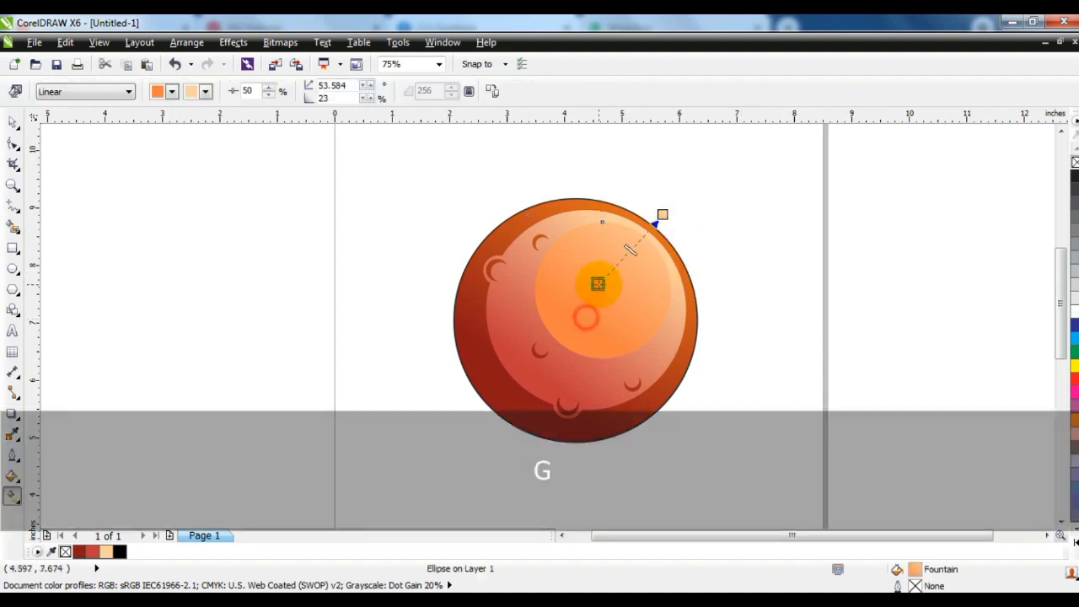
{"action": "left_click_drag", "start_coordinate": [664, 213], "coordinate": [678, 195]}
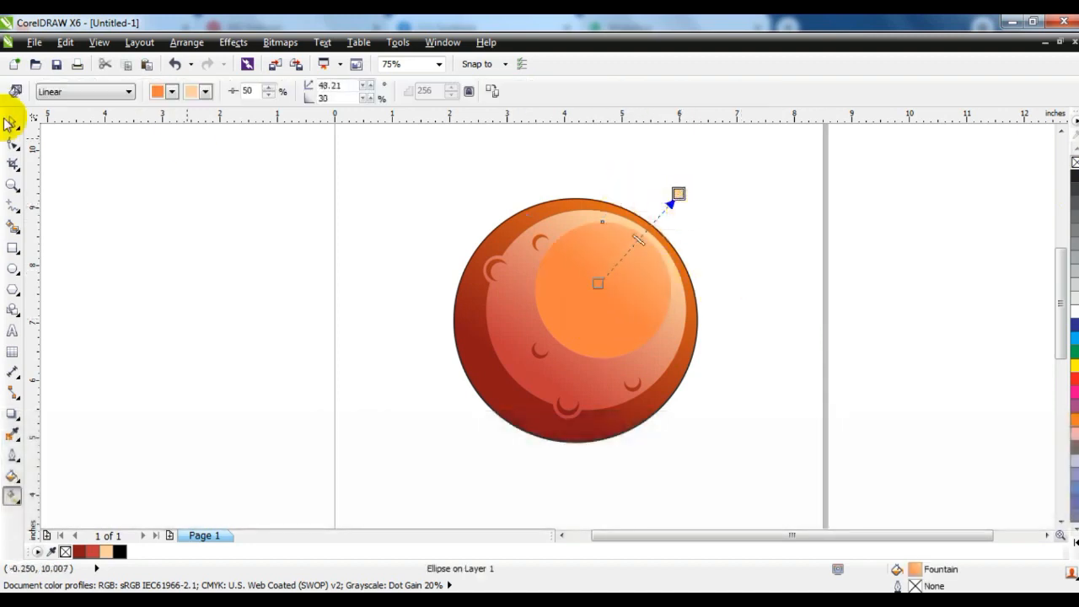
{"action": "left_click", "coordinate": [10, 123]}
{"action": "left_click", "coordinate": [278, 295]}
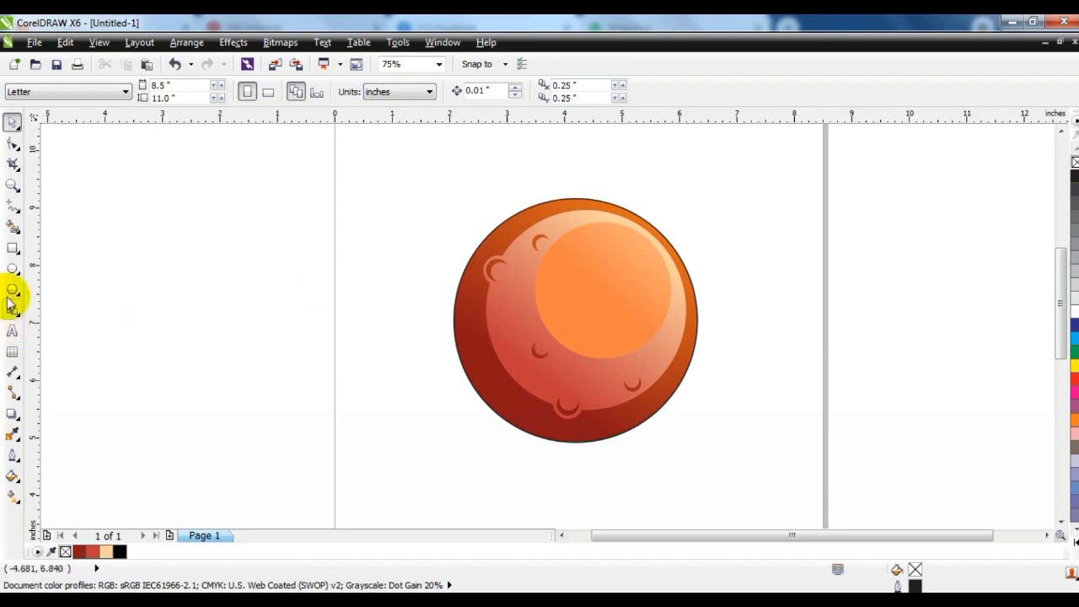
Draw a flat ellipse about 5.13 by 1.73 in across the lower half of the circles and tilt it about 12.6° counterclockwise
{"action": "left_click", "coordinate": [15, 270]}
{"action": "left_click_drag", "start_coordinate": [167, 285], "coordinate": [665, 369]}
{"action": "left_click", "coordinate": [12, 121]}
{"action": "left_click_drag", "start_coordinate": [703, 312], "coordinate": [742, 294]}
{"action": "left_click", "coordinate": [706, 361]}
{"action": "left_click_drag", "start_coordinate": [737, 390], "coordinate": [734, 357]}
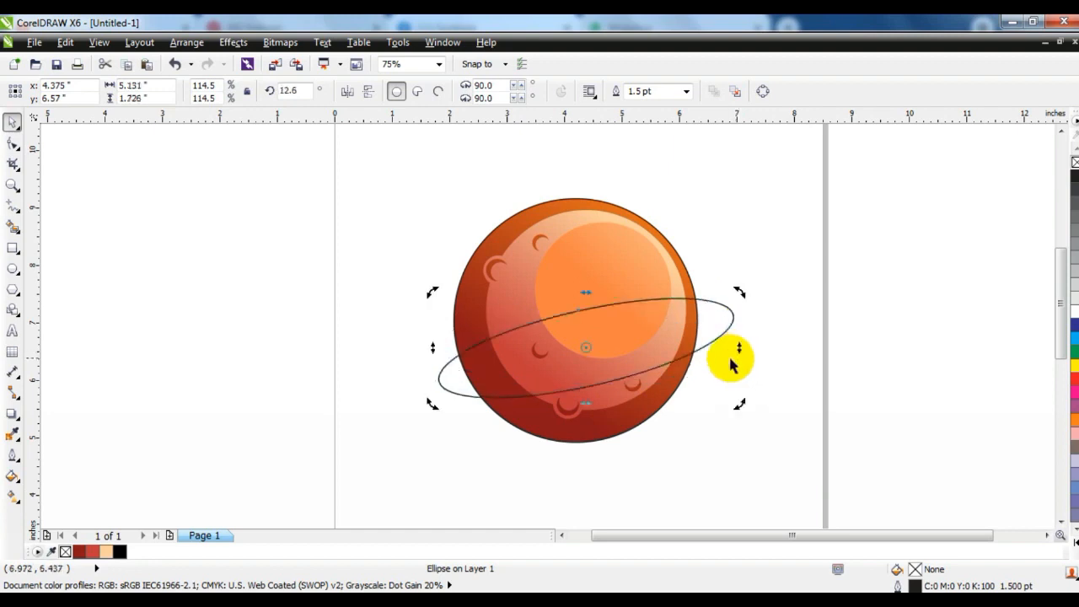
Shift the tilted ellipse slightly so it projects past both sides of the largest circle
{"action": "left_click", "coordinate": [730, 371]}
{"action": "left_click", "coordinate": [713, 341]}
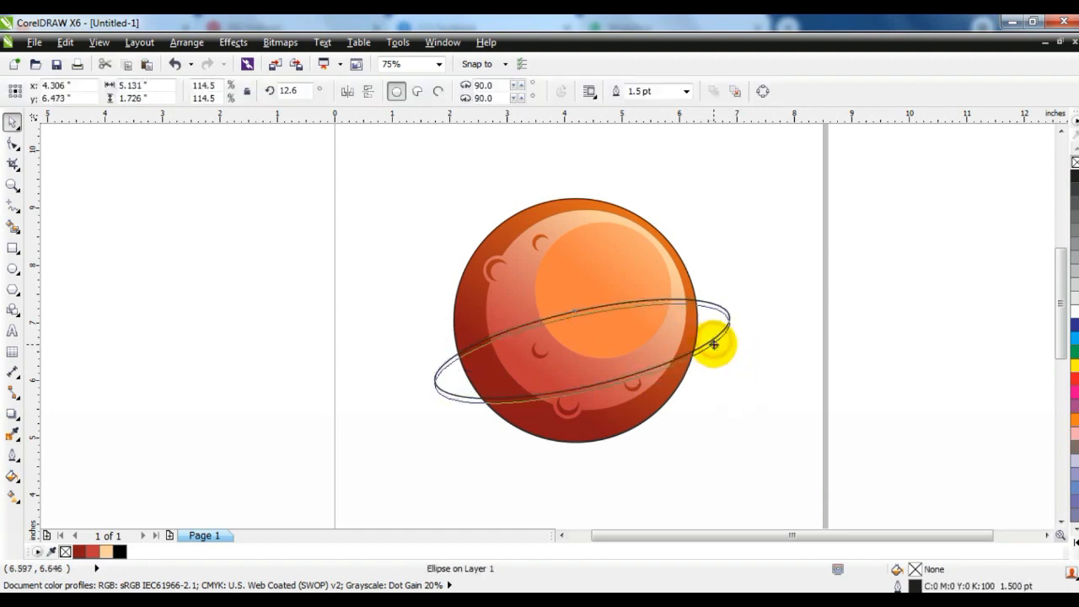
{"action": "left_click_drag", "start_coordinate": [715, 344], "coordinate": [723, 349]}
{"action": "left_click", "coordinate": [795, 381]}
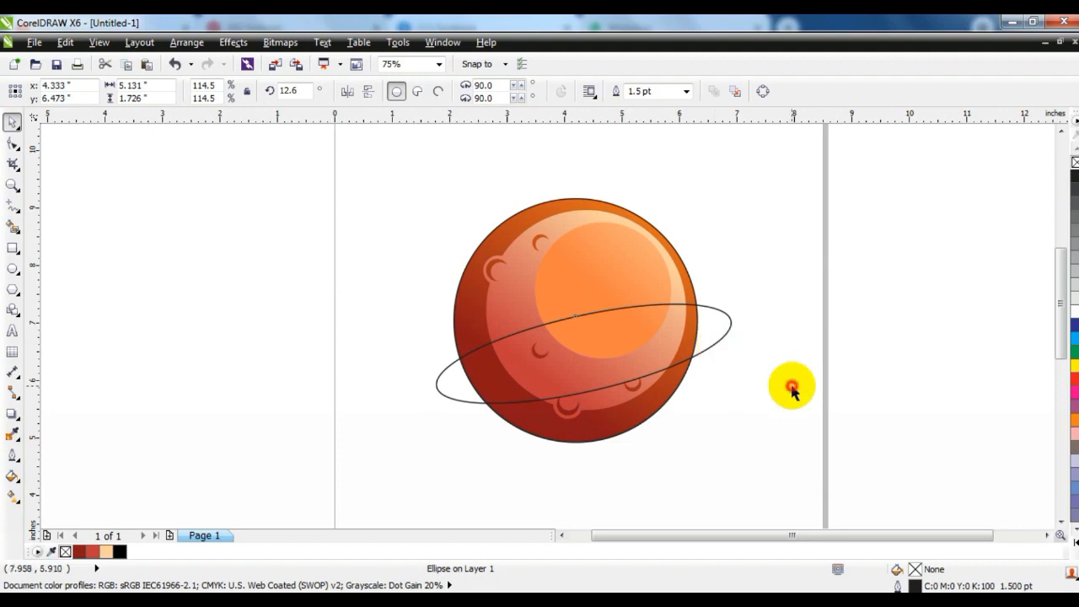
{"action": "left_click", "coordinate": [717, 337]}
{"action": "left_click", "coordinate": [756, 369]}
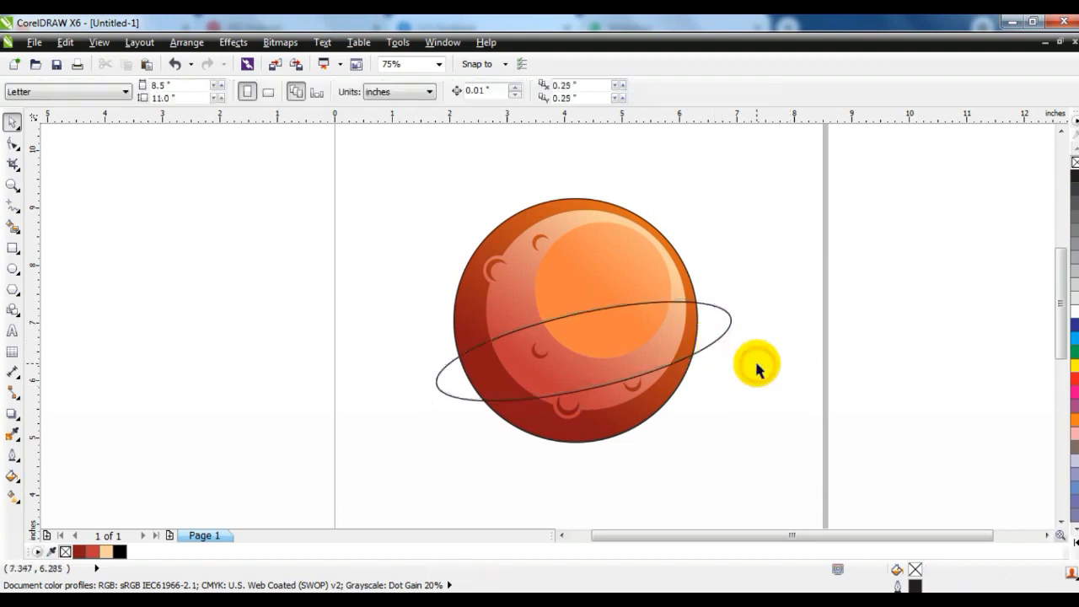
Draw a two-segment line from the ellipse's upper edge to the middle circle's right edge and up beyond the largest circle
{"action": "left_click", "coordinate": [12, 186]}
{"action": "left_click_drag", "start_coordinate": [385, 169], "coordinate": [793, 396]}
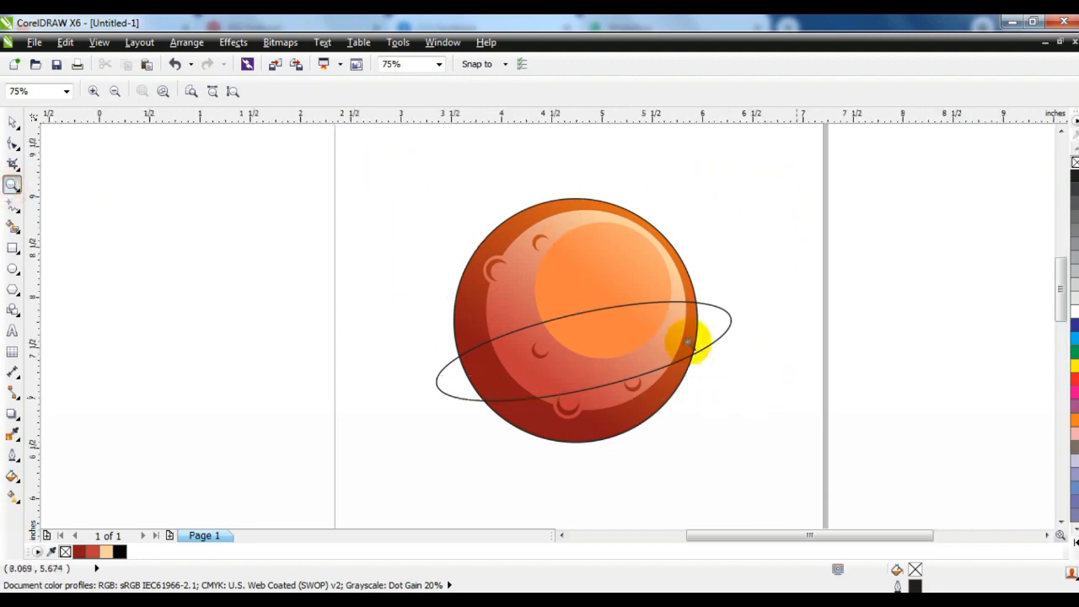
{"action": "left_click", "coordinate": [689, 341]}
{"action": "left_click", "coordinate": [362, 188]}
{"action": "left_click", "coordinate": [11, 205]}
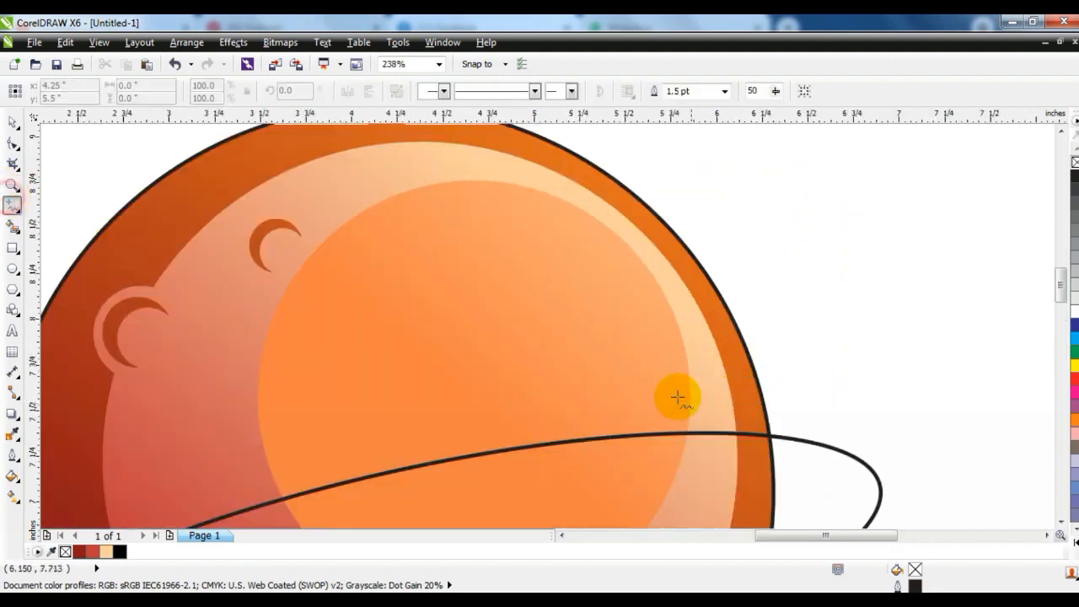
{"action": "left_click", "coordinate": [522, 455]}
{"action": "left_click", "coordinate": [713, 356]}
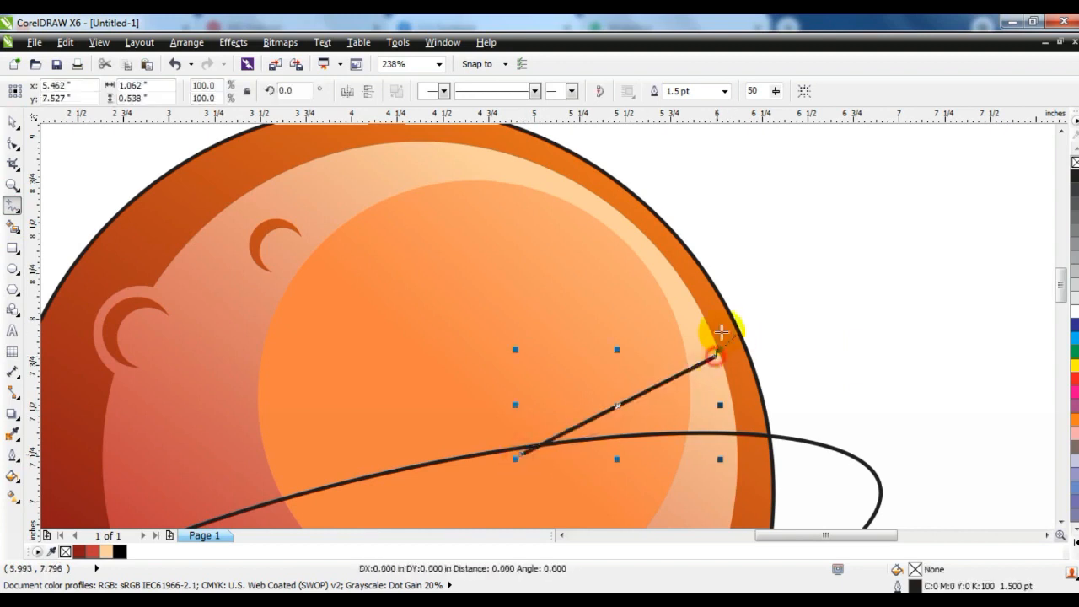
{"action": "left_click", "coordinate": [721, 250]}
Bend both segments of the line into a smooth curve and place its lower end on the ellipse's upper edge
{"action": "left_click", "coordinate": [11, 143]}
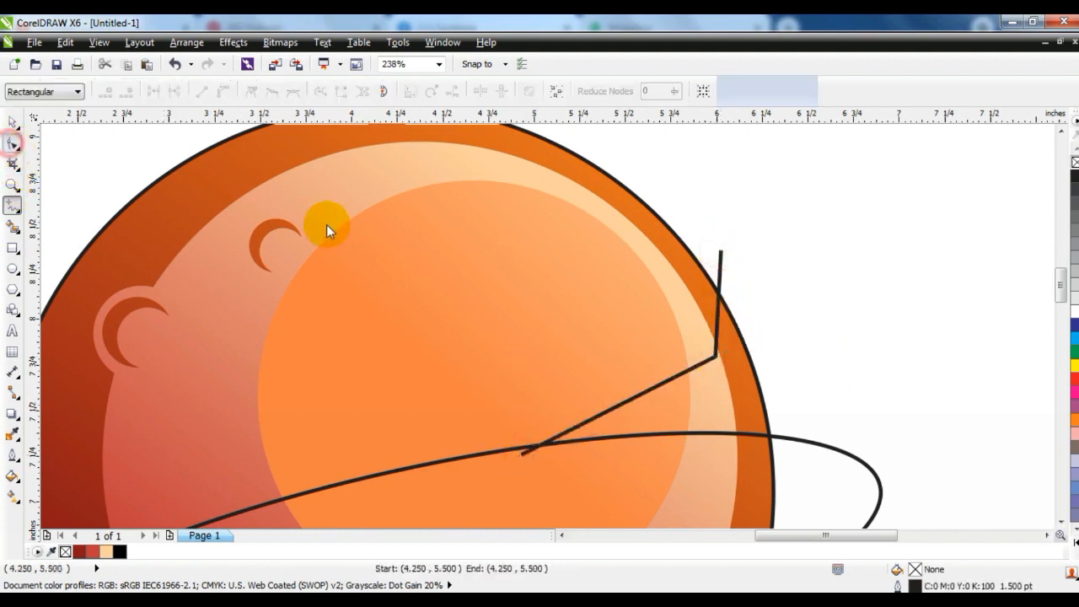
{"action": "left_click_drag", "start_coordinate": [328, 231], "coordinate": [796, 457]}
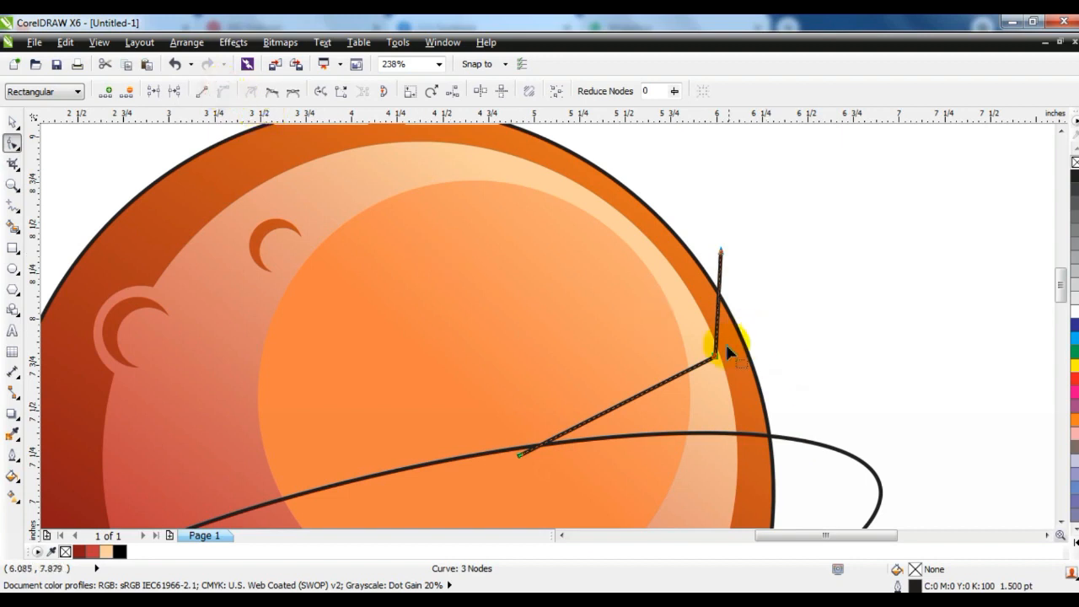
{"action": "left_click_drag", "start_coordinate": [725, 344], "coordinate": [728, 342]}
{"action": "left_click_drag", "start_coordinate": [655, 393], "coordinate": [665, 409]}
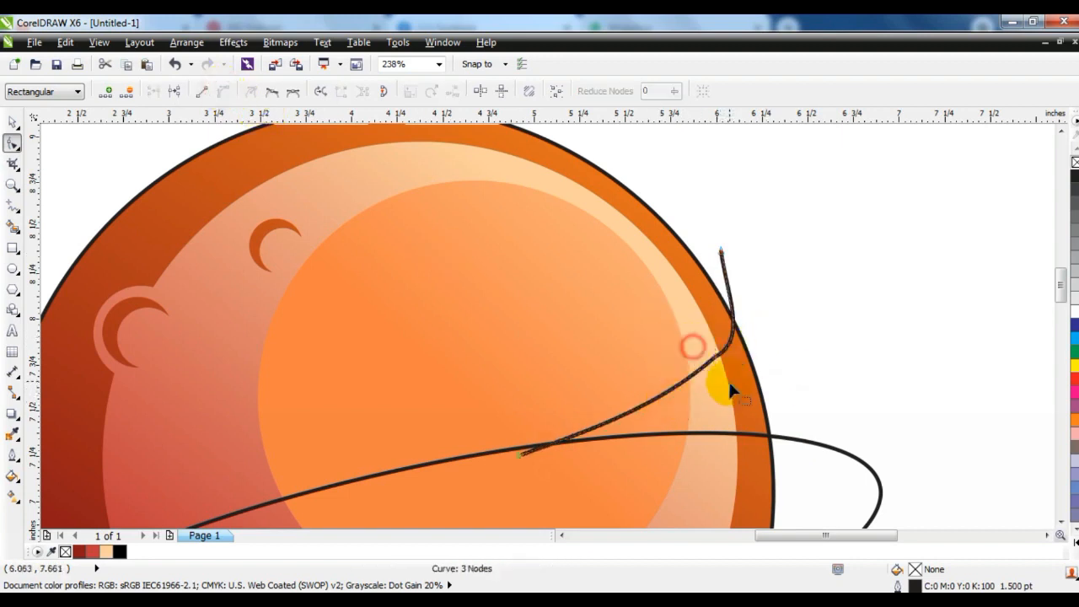
{"action": "mouse_move", "coordinate": [748, 344]}
{"action": "left_mouse_down"}
{"action": "mouse_move", "coordinate": [750, 328]}
{"action": "mouse_move", "coordinate": [743, 335]}
{"action": "left_mouse_up"}
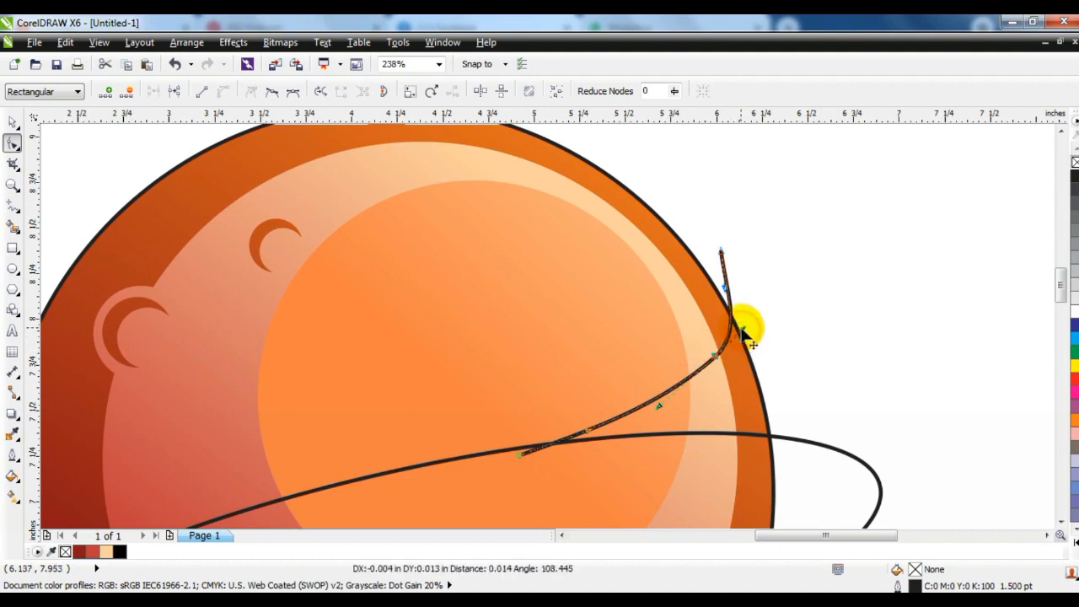
{"action": "left_click_drag", "start_coordinate": [522, 456], "coordinate": [505, 453]}
{"action": "left_click_drag", "start_coordinate": [660, 407], "coordinate": [662, 407]}
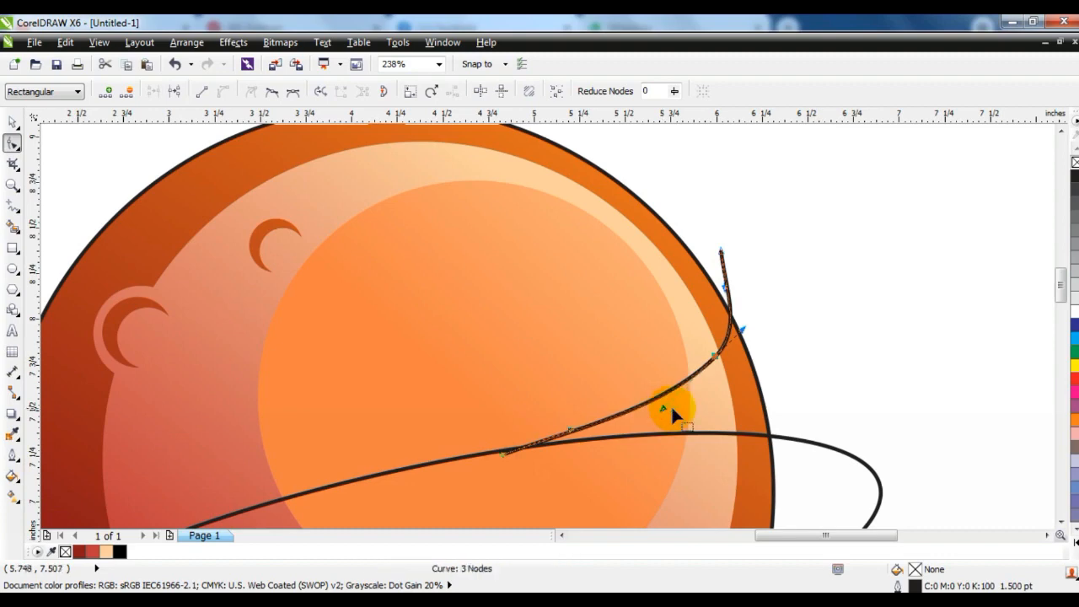
Duplicate the curved line, mirror the copy horizontally and move it over the largest circle's left edge
{"action": "key", "text": "F3"}
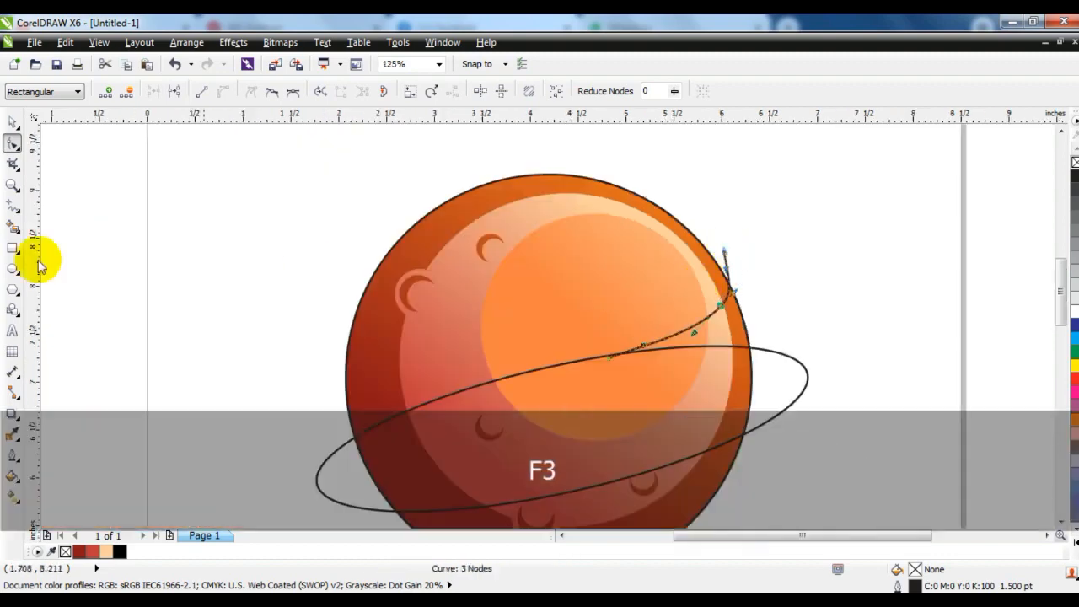
{"action": "left_click", "coordinate": [12, 185]}
{"action": "right_click", "coordinate": [329, 253]}
{"action": "left_click_drag", "start_coordinate": [325, 244], "coordinate": [802, 438]}
{"action": "left_click", "coordinate": [13, 123]}
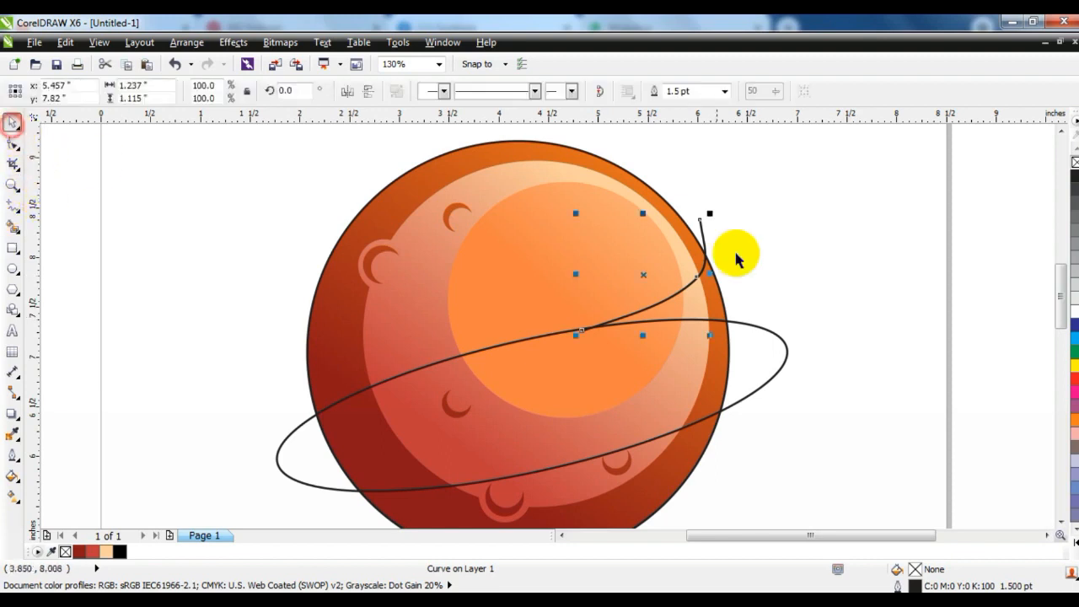
{"action": "key", "text": "KP_Add"}
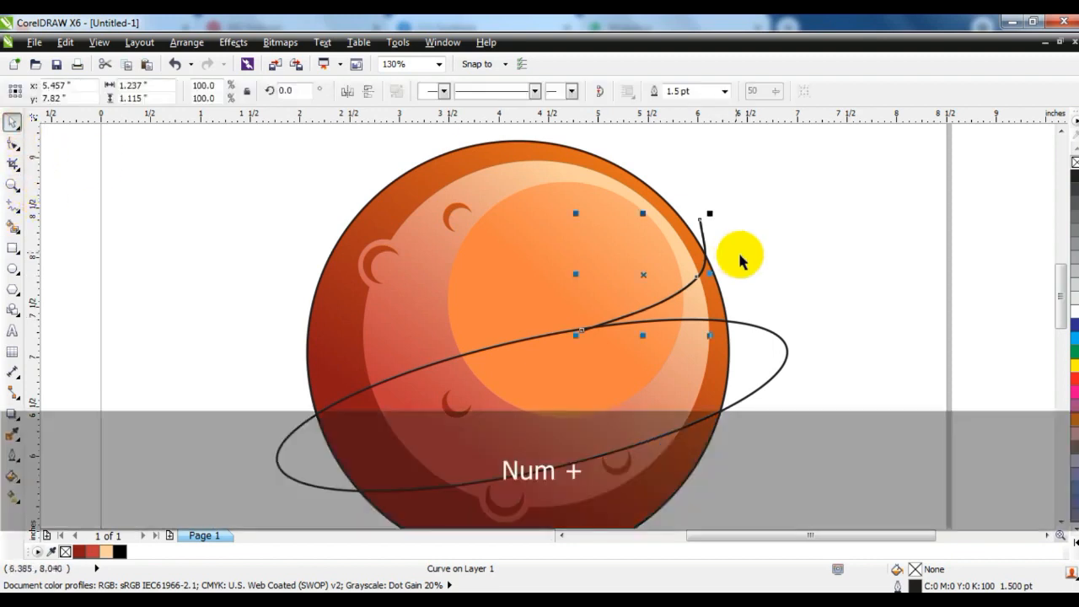
{"action": "left_click", "coordinate": [346, 91]}
{"action": "left_click_drag", "start_coordinate": [644, 276], "coordinate": [380, 356]}
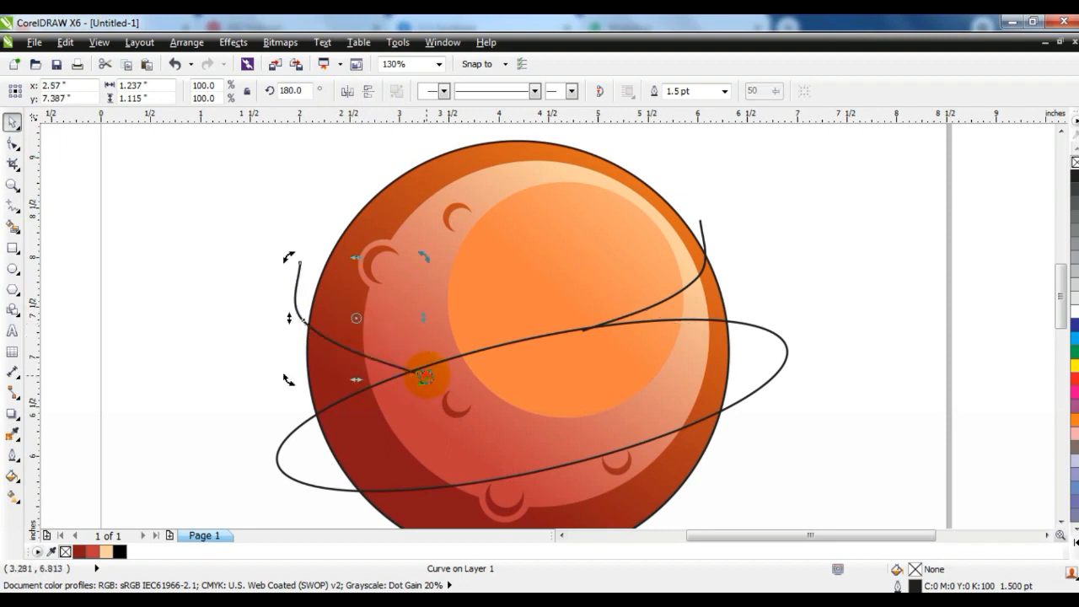
Rotate the mirrored curve so its inner end rises, and shift it slightly down along the largest circle's left edge
{"action": "left_click_drag", "start_coordinate": [427, 338], "coordinate": [427, 338]}
{"action": "left_click", "coordinate": [167, 402]}
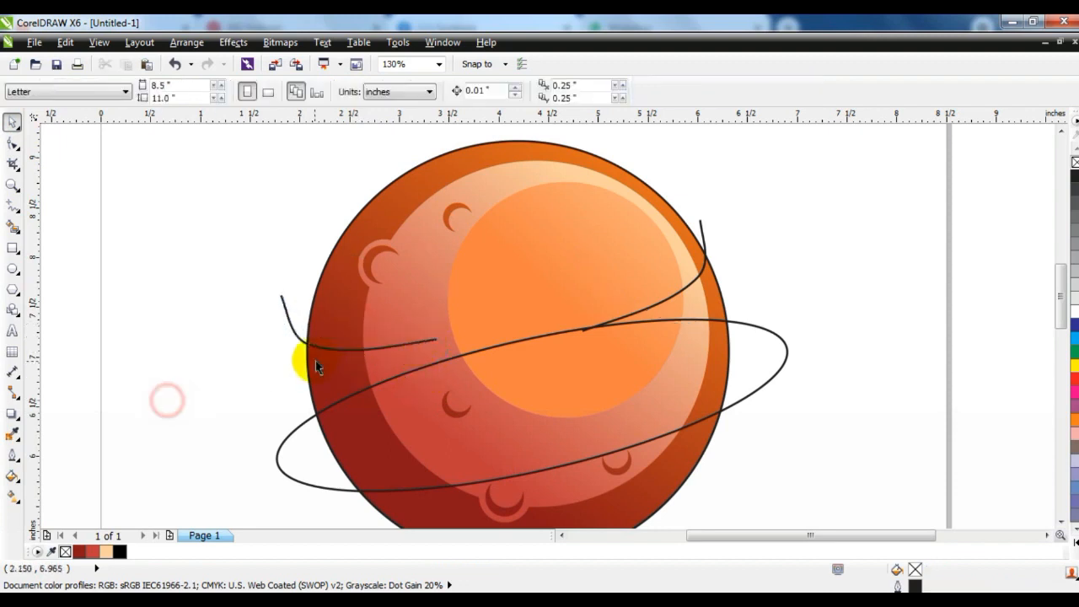
{"action": "left_click", "coordinate": [335, 349]}
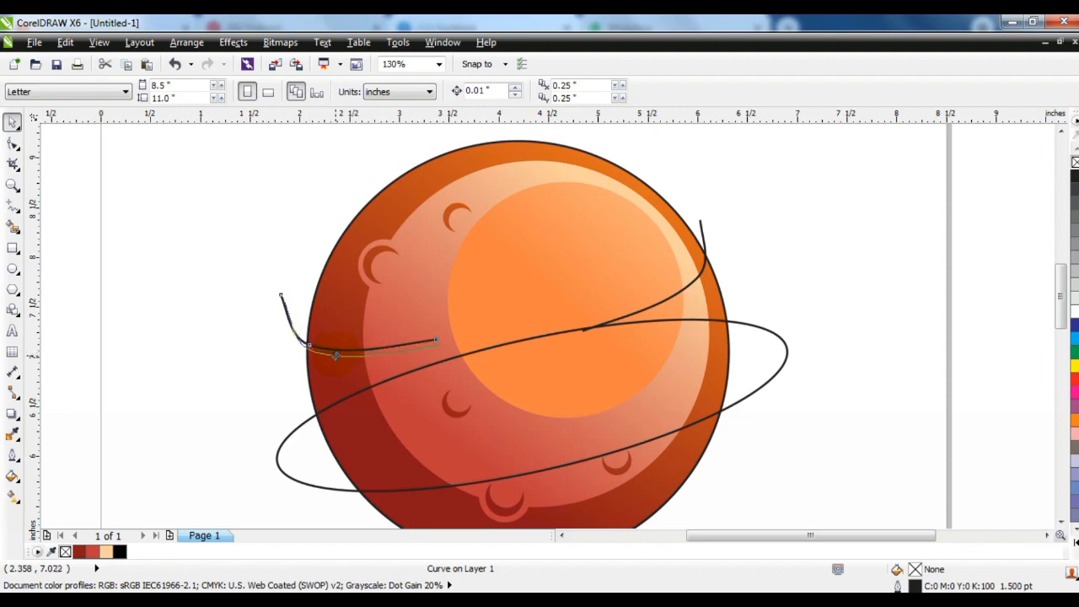
{"action": "left_click_drag", "start_coordinate": [335, 355], "coordinate": [338, 360]}
{"action": "left_click", "coordinate": [253, 391]}
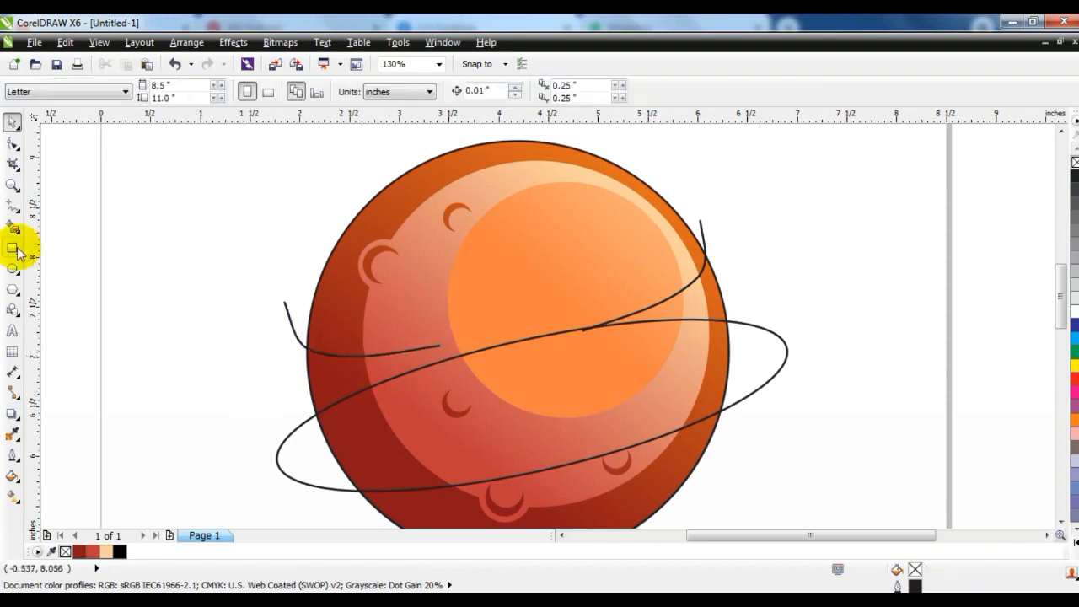
Draw a regular polygon beside the circles and set it to 3 sides, making a triangle about 1.23 by 1.07 in
{"action": "left_click", "coordinate": [13, 289]}
{"action": "left_click_drag", "start_coordinate": [144, 205], "coordinate": [212, 349]}
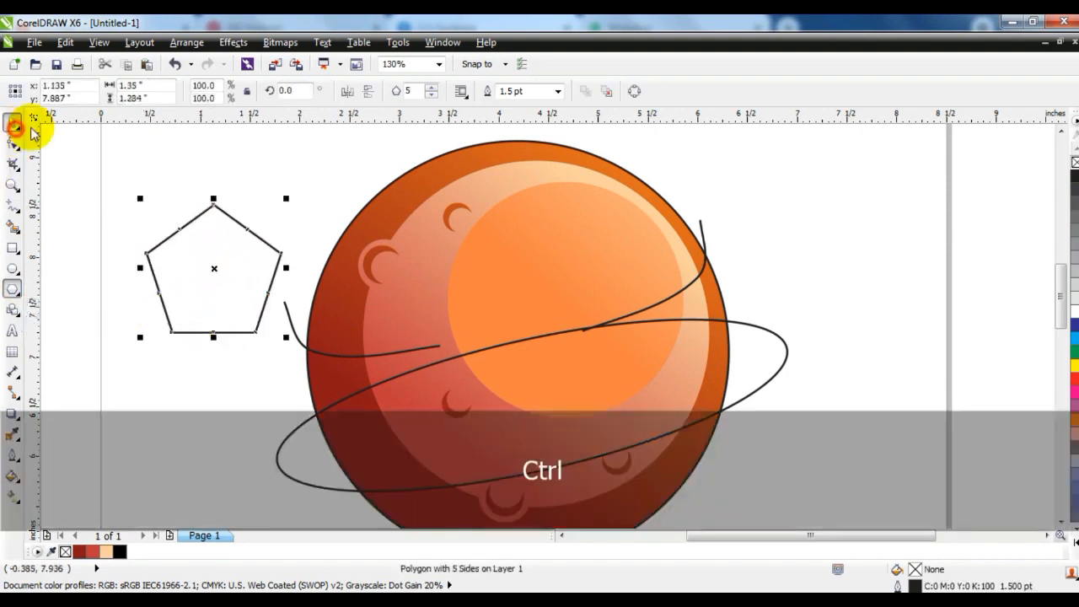
{"action": "left_click", "coordinate": [431, 94]}
{"action": "left_click", "coordinate": [431, 95]}
{"action": "left_click", "coordinate": [8, 120]}
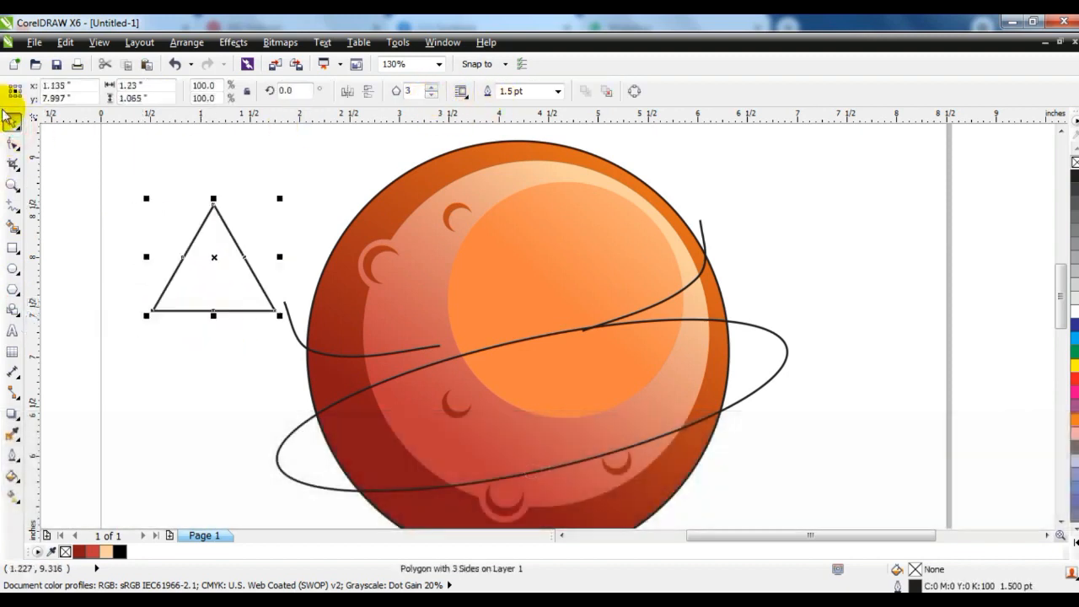
Round the triangle's corners with a fillet of 0.07 in radius
{"action": "left_click", "coordinate": [443, 43]}
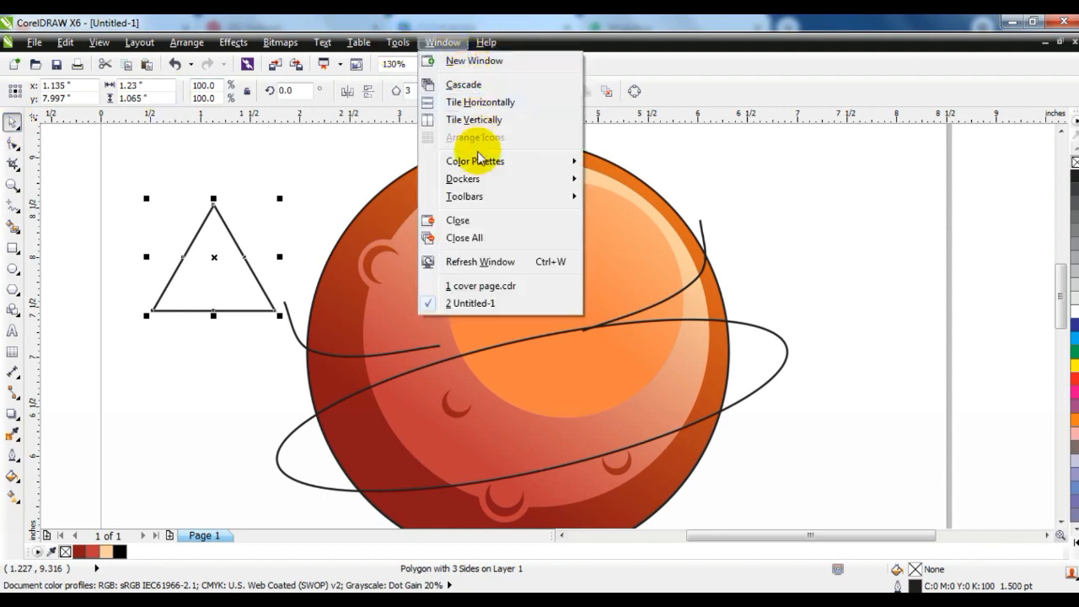
{"action": "mouse_move", "coordinate": [472, 177]}
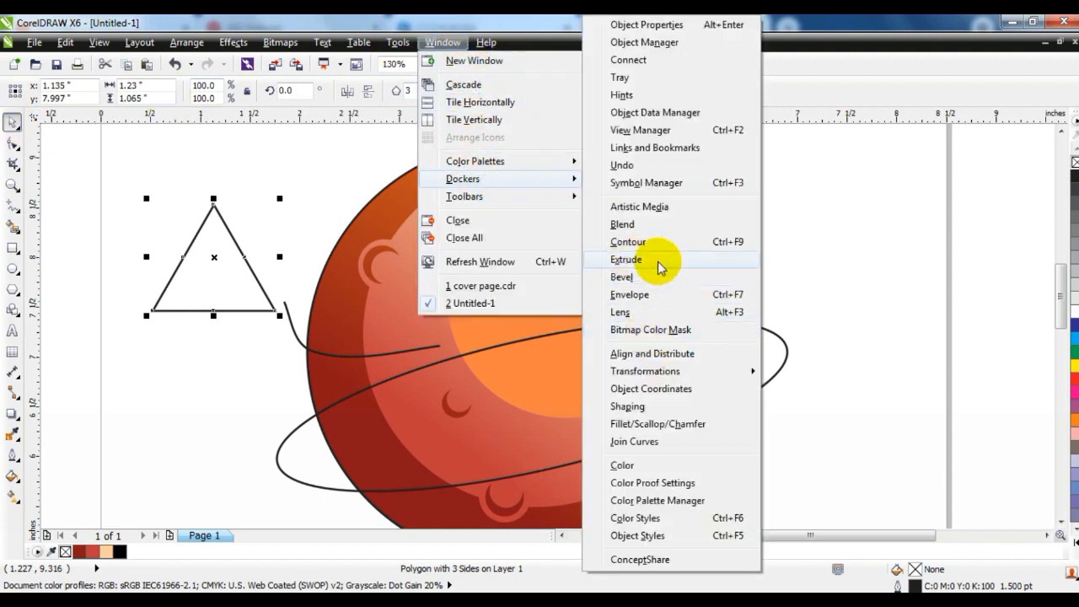
{"action": "left_click", "coordinate": [647, 426]}
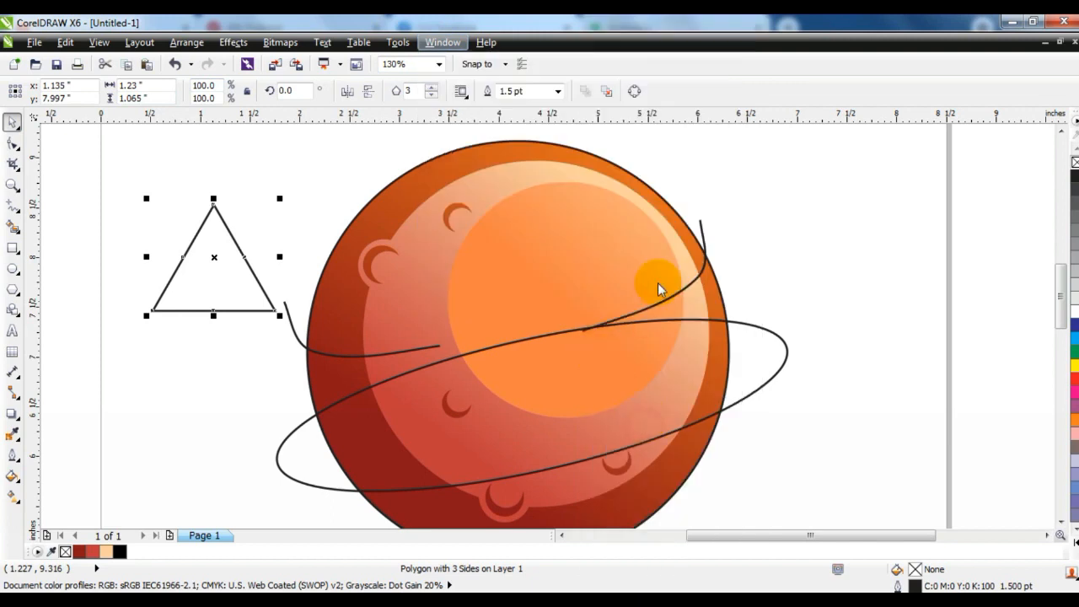
{"action": "left_click", "coordinate": [872, 154]}
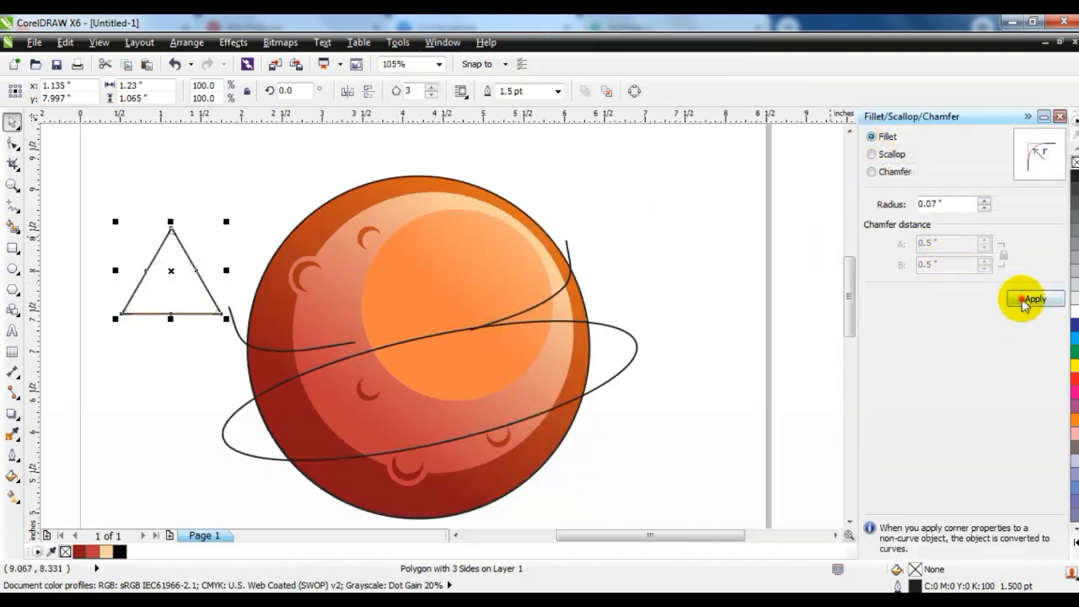
{"action": "left_click", "coordinate": [1031, 299]}
{"action": "left_click", "coordinate": [222, 178]}
Rotate the rounded triangle to 285° and place it, scaled down, over the ellipse's upper edge between the two curves
{"action": "double_click", "coordinate": [180, 251]}
{"action": "left_click_drag", "start_coordinate": [223, 227], "coordinate": [219, 308]}
{"action": "left_click", "coordinate": [191, 341]}
{"action": "left_click_drag", "start_coordinate": [159, 276], "coordinate": [376, 338]}
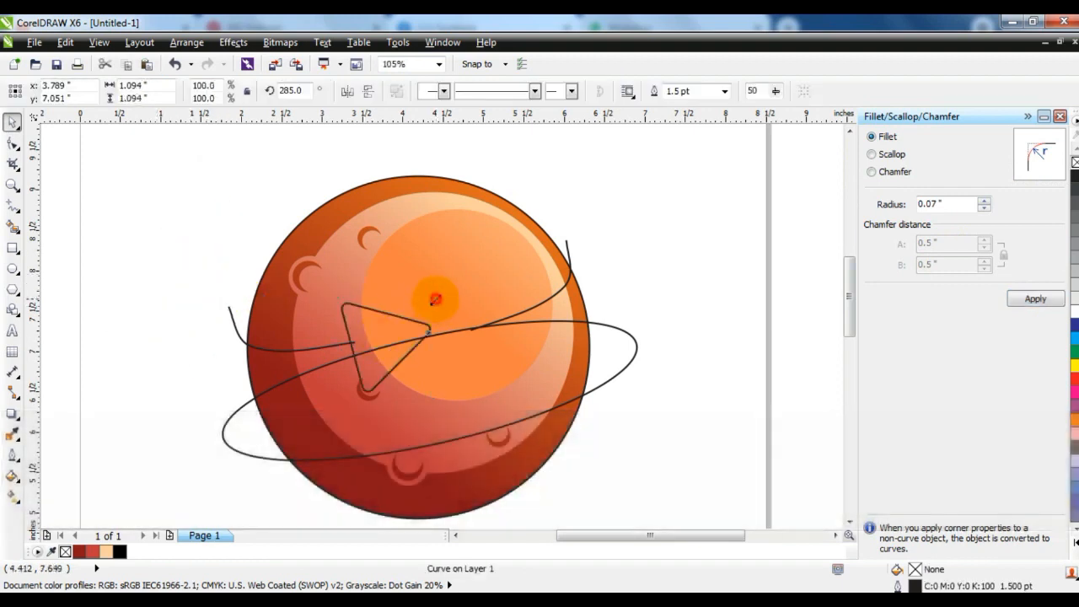
{"action": "left_click_drag", "start_coordinate": [433, 301], "coordinate": [421, 341]}
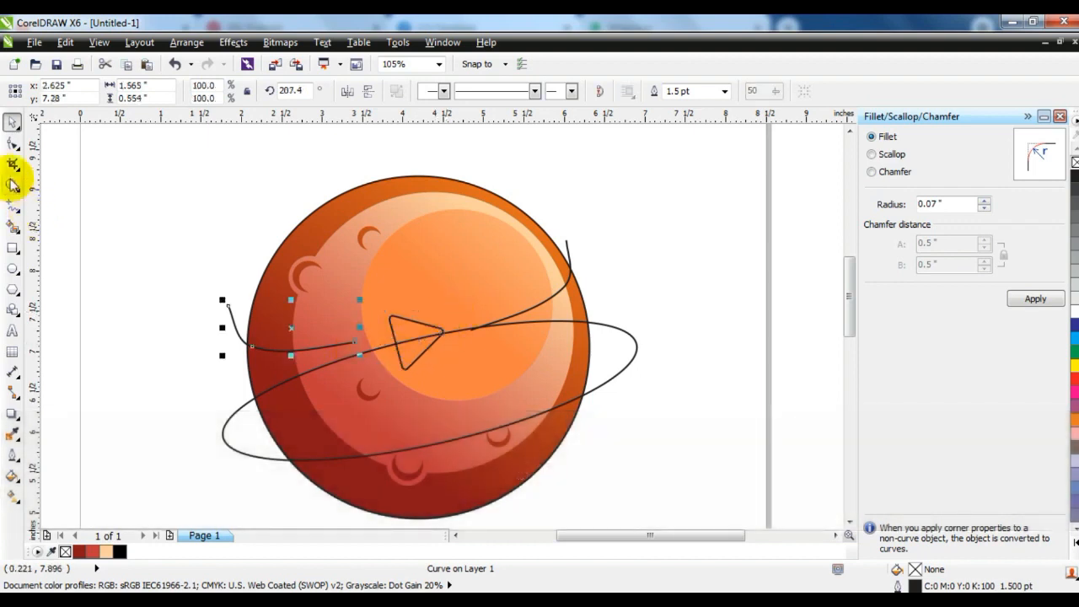
Extend the left curve's inner end to the triangle's nearest side and bend the curve slightly downward
{"action": "left_click", "coordinate": [11, 145]}
{"action": "left_click", "coordinate": [341, 346]}
{"action": "left_click_drag", "start_coordinate": [358, 344], "coordinate": [395, 337]}
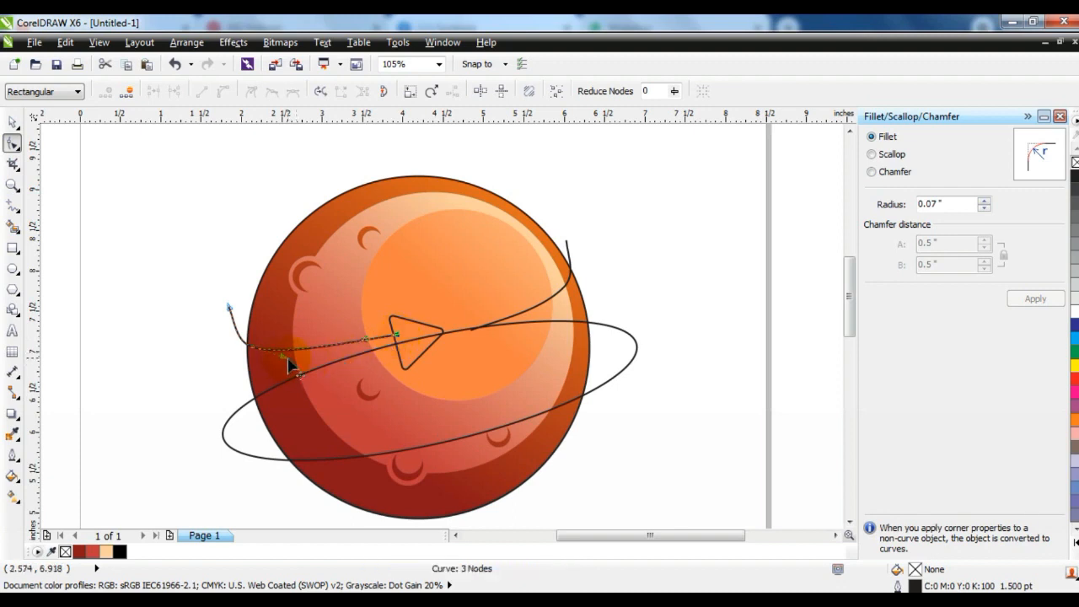
{"action": "left_click_drag", "start_coordinate": [288, 365], "coordinate": [283, 376]}
Move the left curve's middle node up onto the largest circle's edge and reshape the bend around it
{"action": "left_click", "coordinate": [12, 184]}
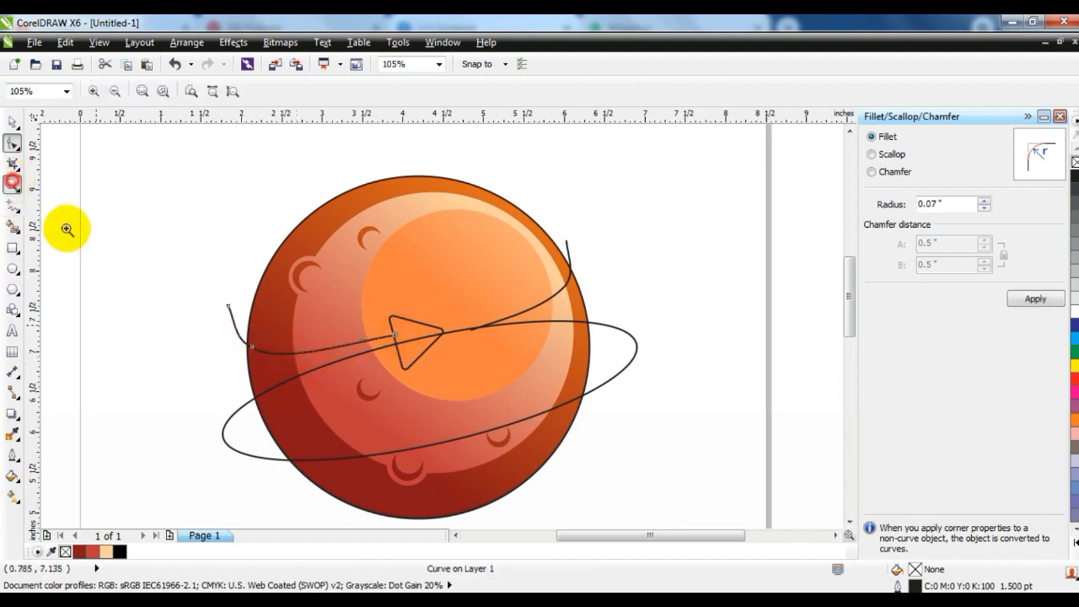
{"action": "left_click", "coordinate": [169, 246]}
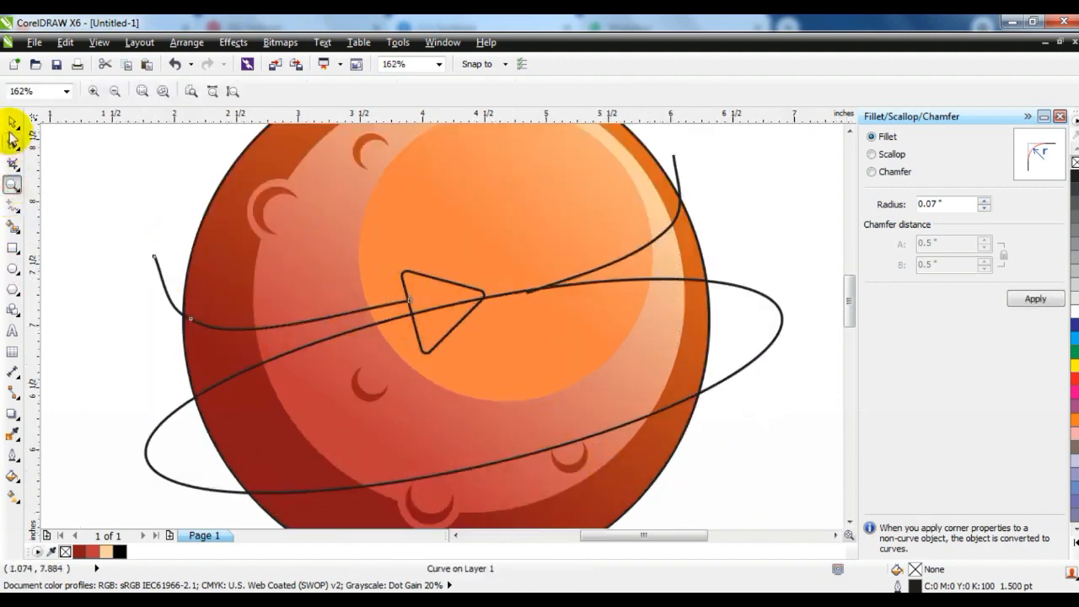
{"action": "left_click", "coordinate": [12, 123]}
{"action": "left_click", "coordinate": [85, 283]}
{"action": "left_click", "coordinate": [169, 309]}
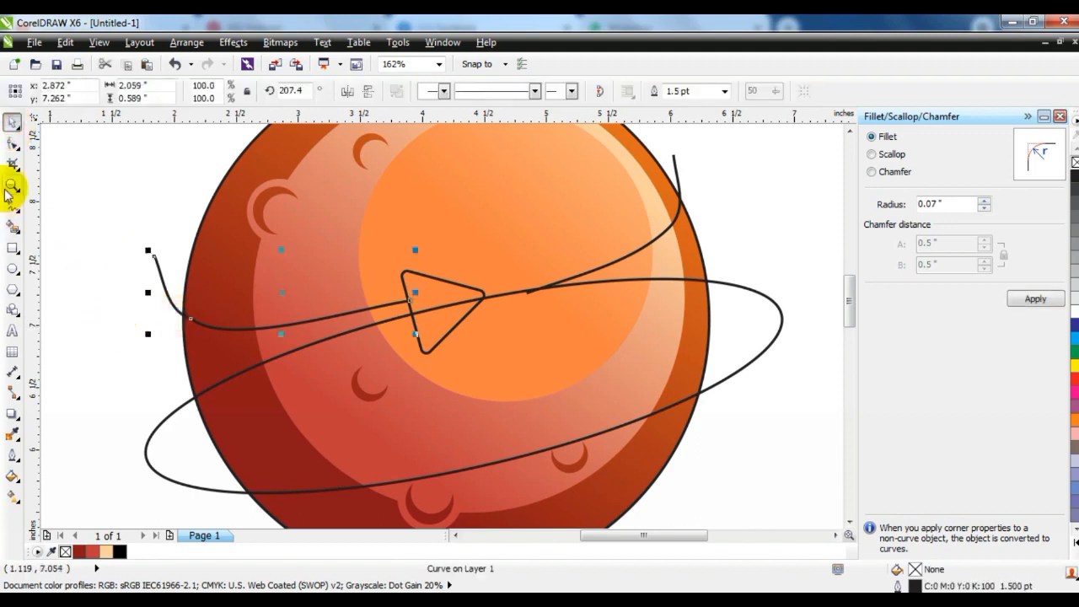
{"action": "left_click", "coordinate": [12, 143]}
{"action": "left_click_drag", "start_coordinate": [194, 327], "coordinate": [180, 310]}
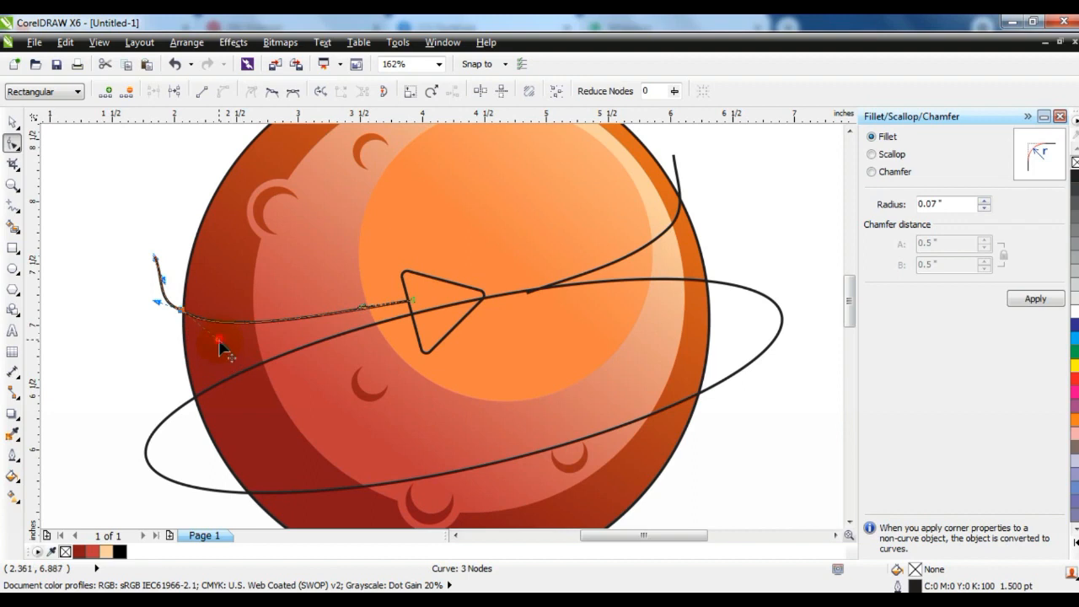
{"action": "left_click_drag", "start_coordinate": [219, 348], "coordinate": [216, 353]}
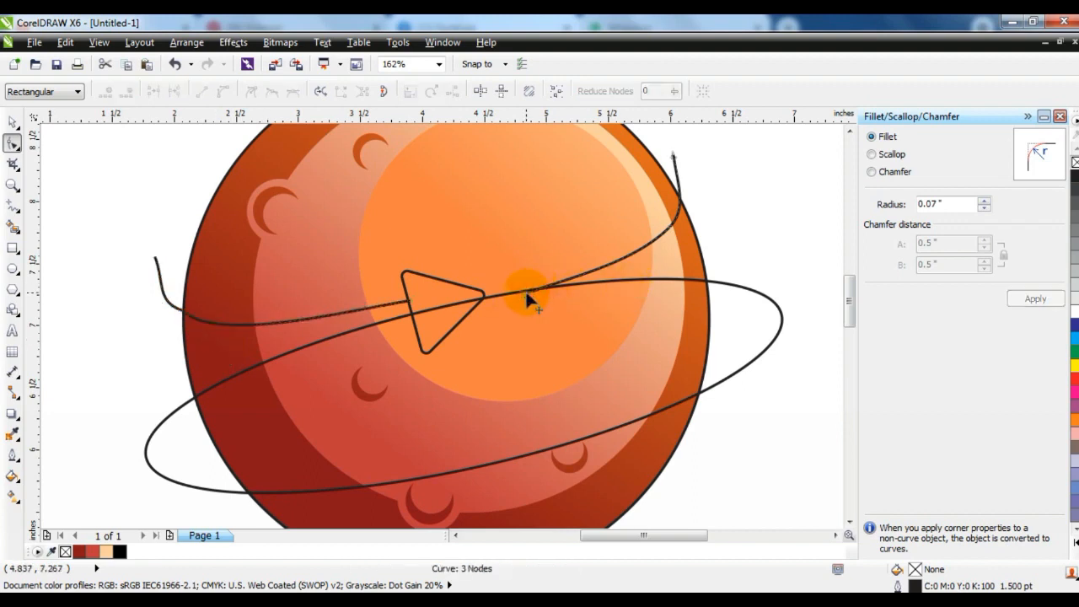
Move the right curve's inner end closer to the triangle, onto the ellipse's upper edge
{"action": "left_click_drag", "start_coordinate": [526, 301], "coordinate": [509, 292]}
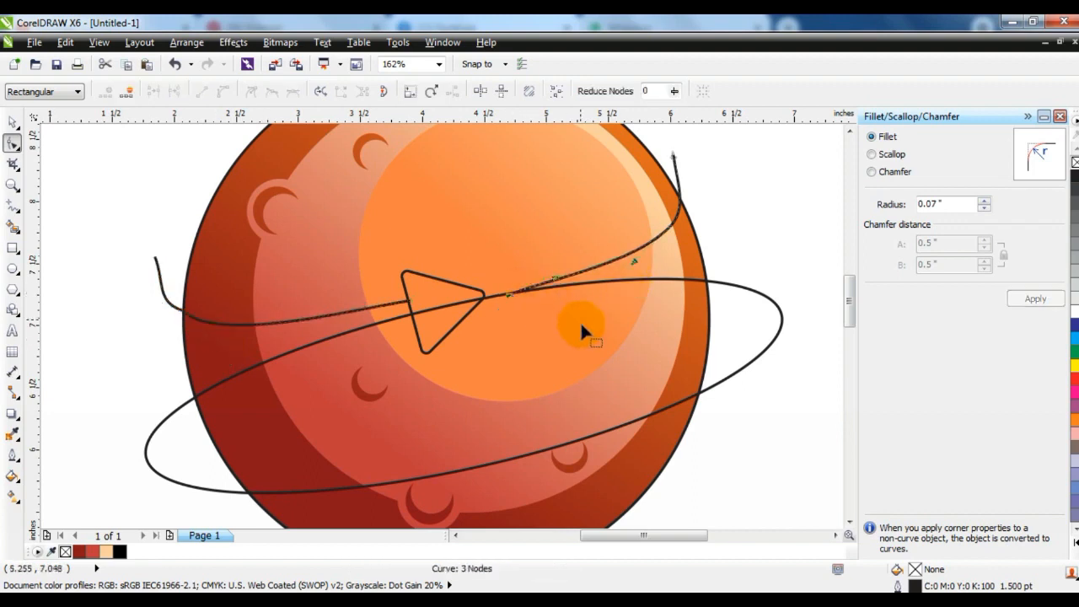
{"action": "left_click", "coordinate": [12, 124]}
{"action": "left_click", "coordinate": [65, 197]}
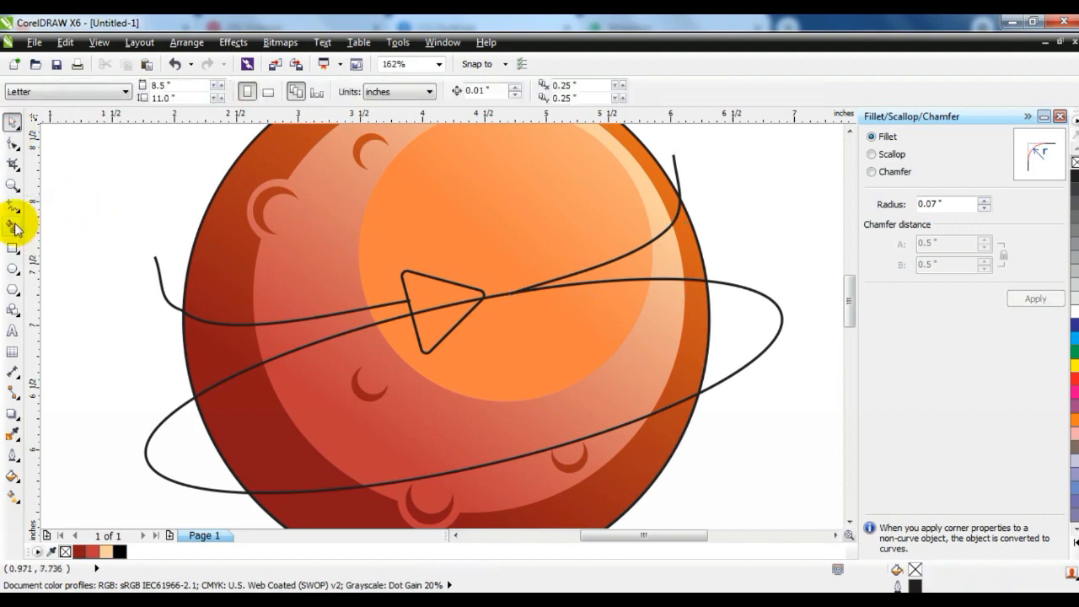
Smart-fill the triangle and the areas between both curves and the ellipse inside the circle with 50% black and a 0.5 pt outline
{"action": "left_click", "coordinate": [14, 227]}
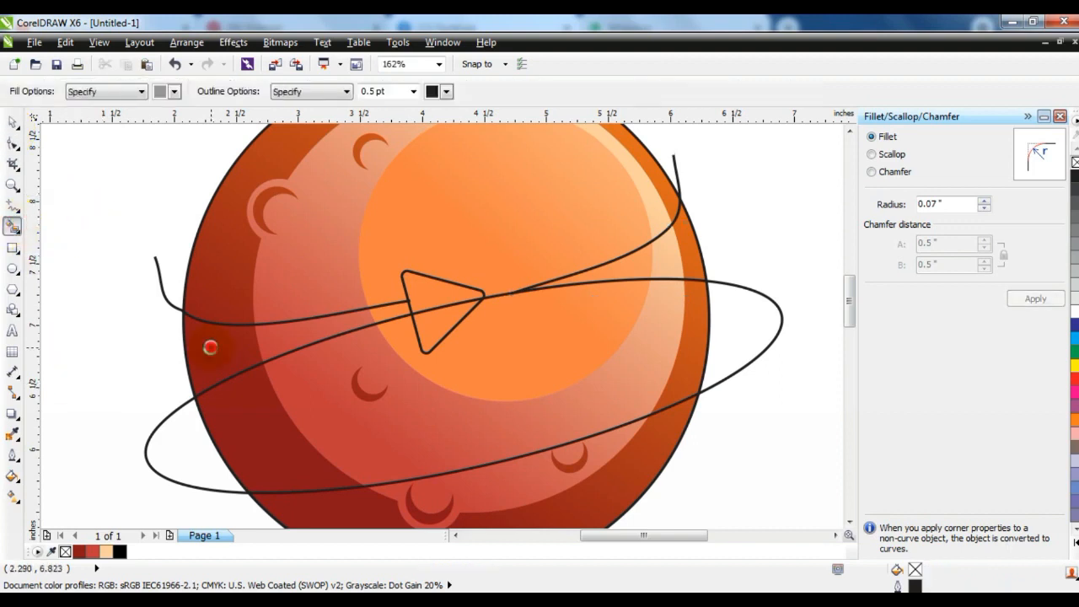
{"action": "left_click", "coordinate": [210, 346]}
{"action": "left_click", "coordinate": [286, 336]}
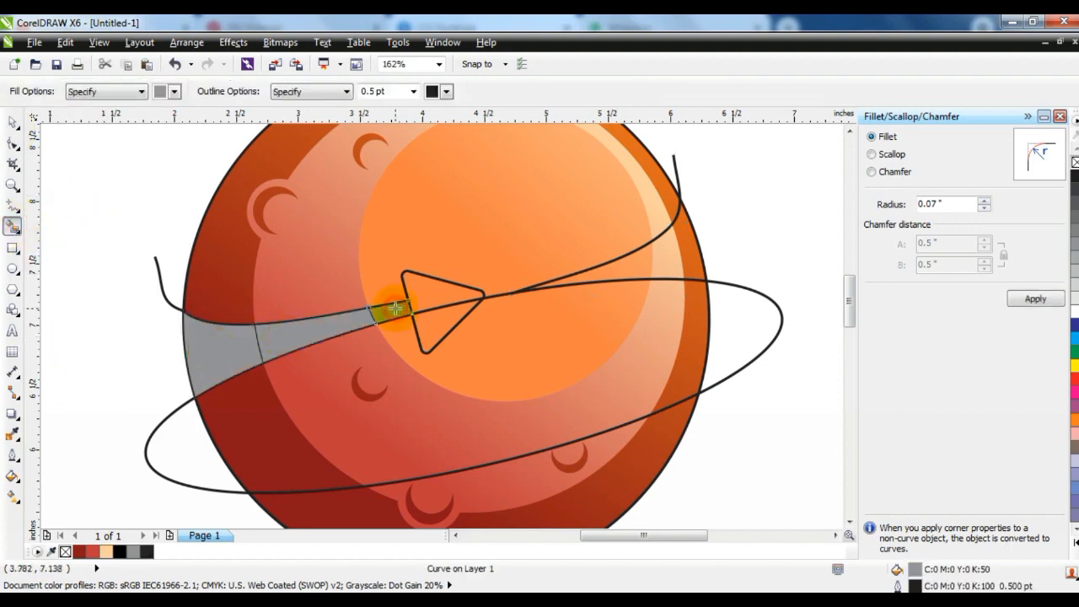
{"action": "left_click", "coordinate": [592, 273]}
{"action": "left_click", "coordinate": [679, 261]}
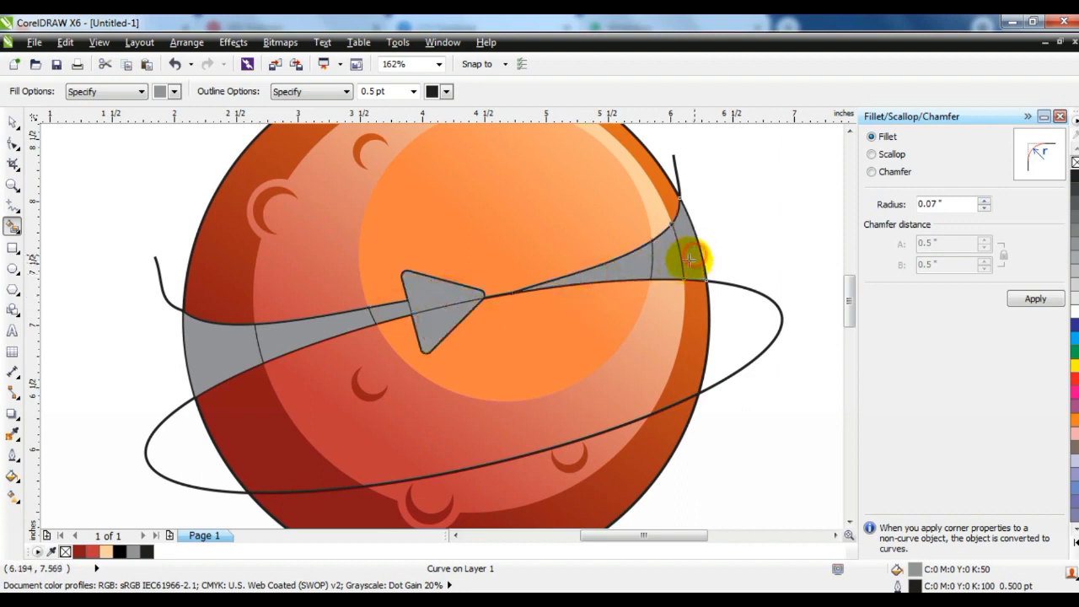
{"action": "left_click", "coordinate": [12, 123]}
{"action": "left_click", "coordinate": [65, 186]}
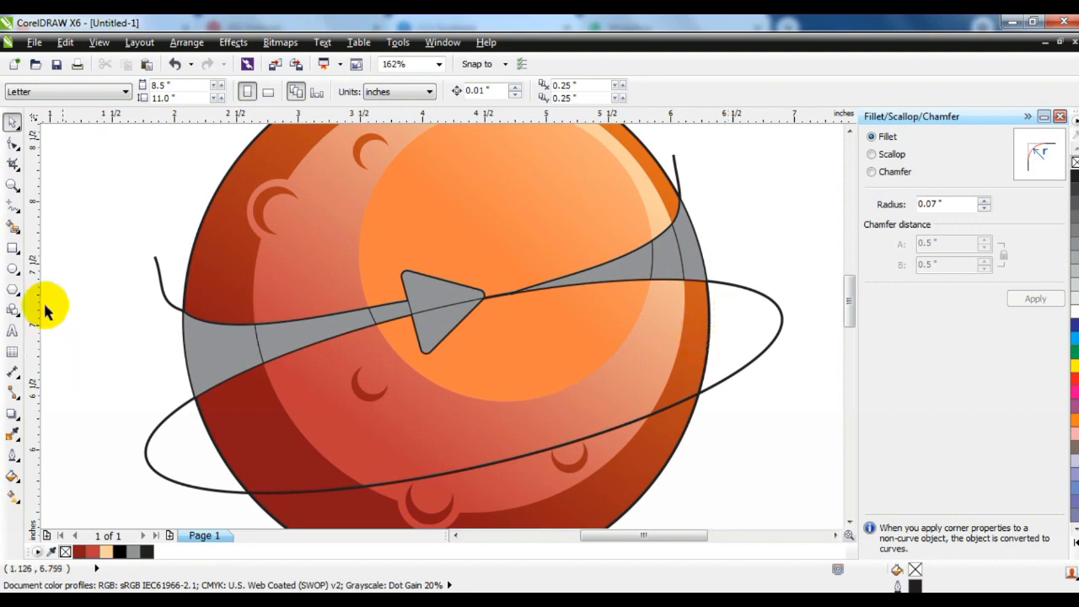
Smart-fill the two ends of the ellipse that stick out beyond the largest circle with the same grey
{"action": "left_click", "coordinate": [13, 226]}
{"action": "left_click", "coordinate": [191, 455]}
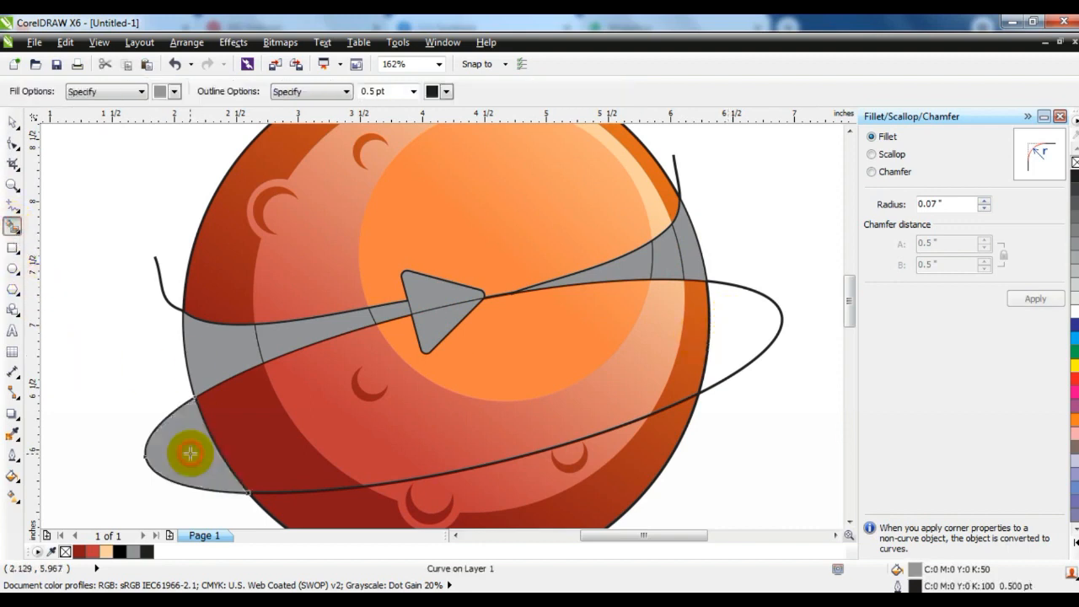
{"action": "left_click", "coordinate": [727, 328]}
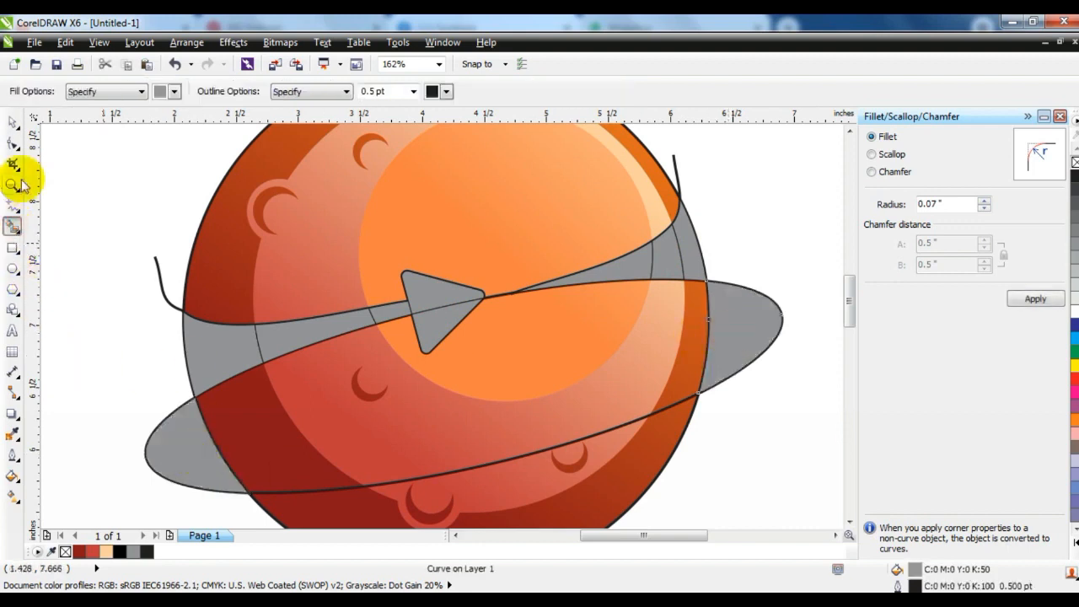
Delete the original tilted ellipse and both construction curves, keeping the grey filled shapes
{"action": "left_click", "coordinate": [13, 123]}
{"action": "left_click", "coordinate": [683, 407]}
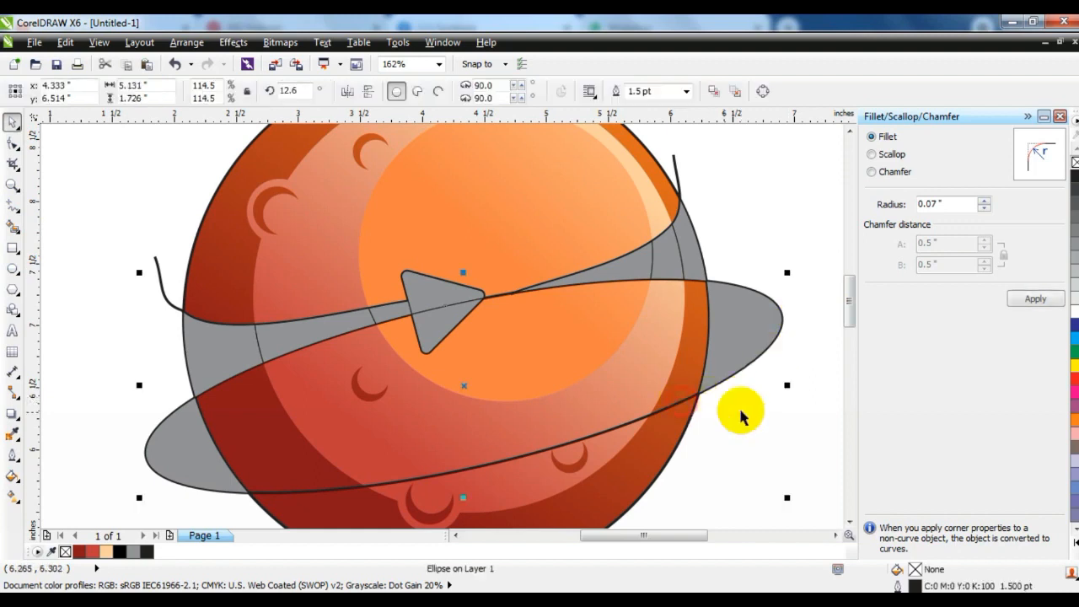
{"action": "key", "text": "Delete"}
{"action": "left_click", "coordinate": [677, 167]}
{"action": "key", "text": "Delete"}
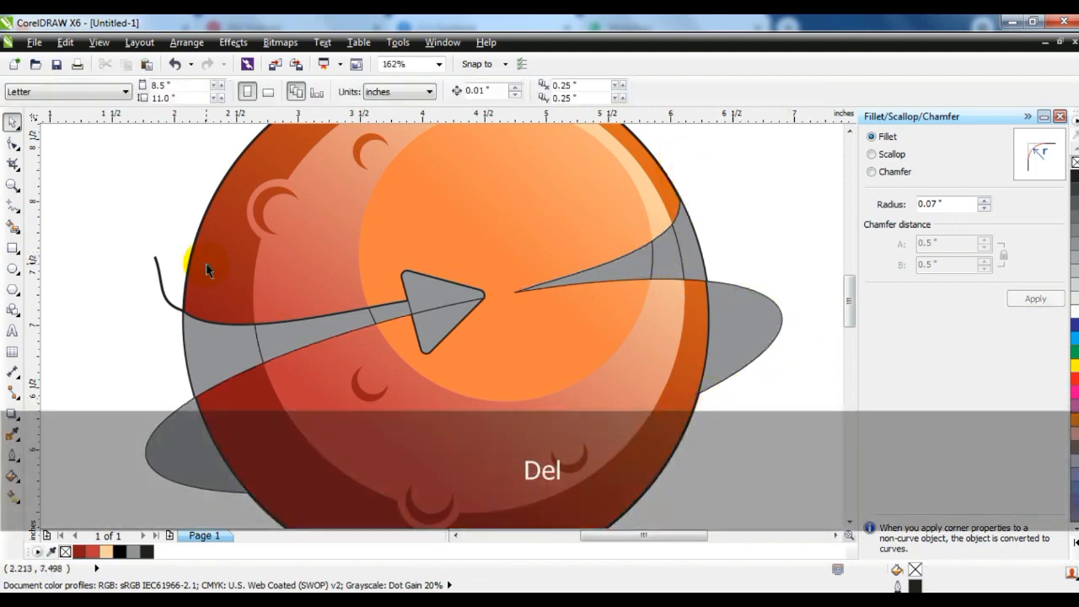
{"action": "left_click", "coordinate": [159, 268]}
{"action": "key", "text": "Delete"}
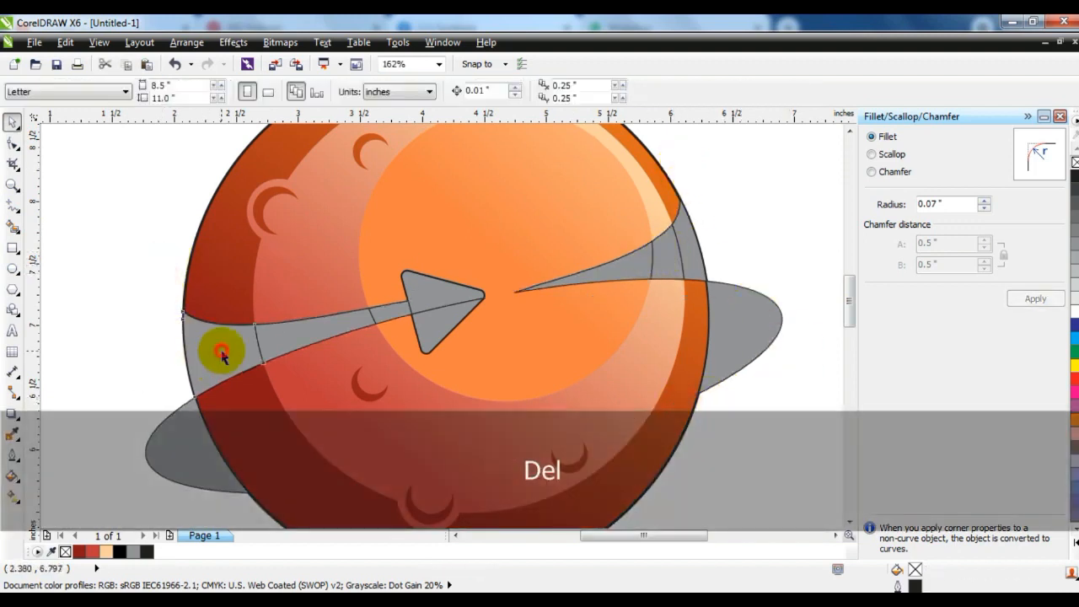
Weld the left grey band pieces and the triangle pieces into one arrow, and delete the original triangle outline
{"action": "left_click", "coordinate": [222, 355]}
{"action": "left_click", "coordinate": [390, 315], "text": "shift"}
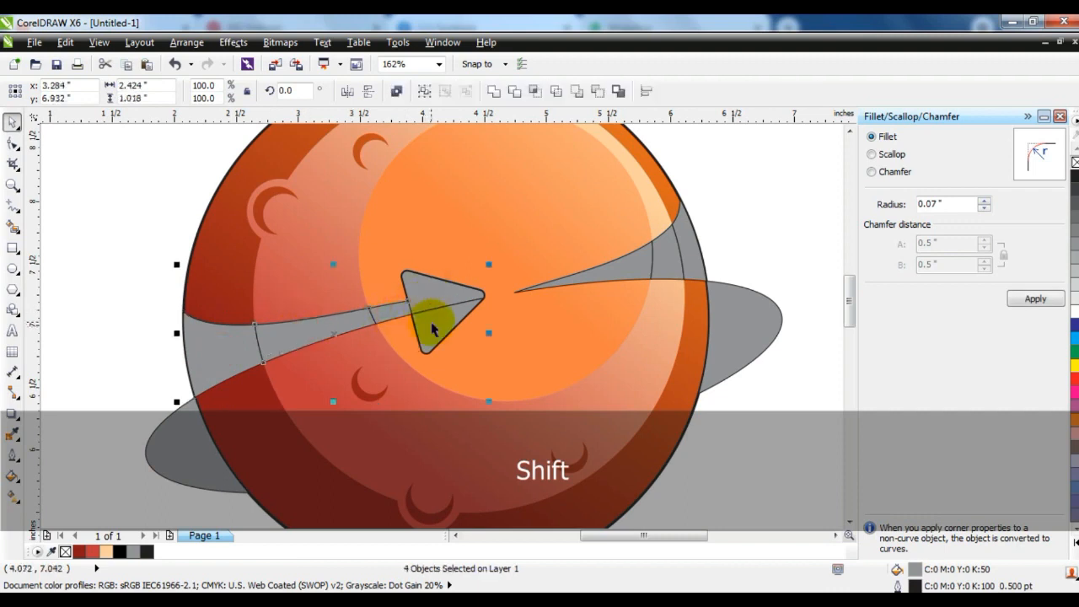
{"action": "left_click", "coordinate": [494, 91]}
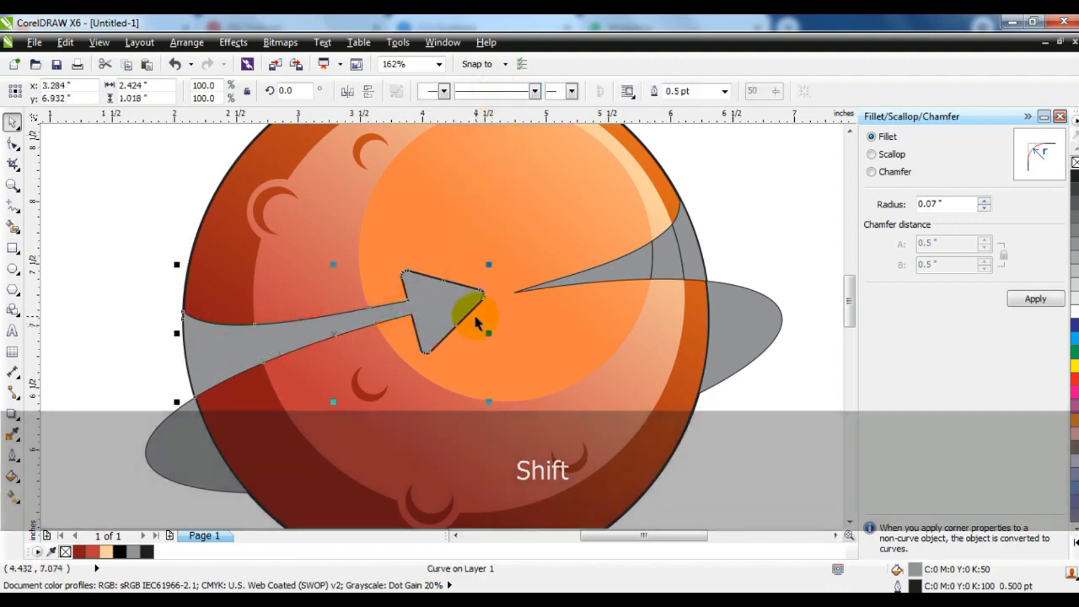
{"action": "key", "text": "Escape"}
{"action": "left_click", "coordinate": [499, 315]}
{"action": "key", "text": "Delete"}
Weld the three grey pieces of the right band into one tapered shape
{"action": "left_click", "coordinate": [625, 267]}
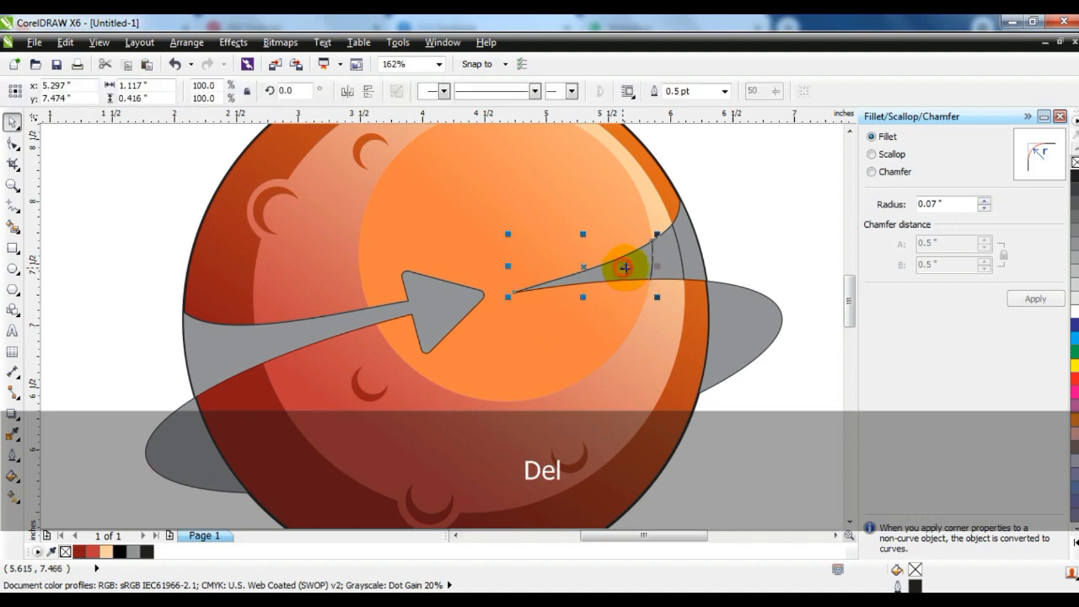
{"action": "left_click", "coordinate": [667, 266], "text": "shift"}
{"action": "left_click", "coordinate": [688, 250], "text": "shift"}
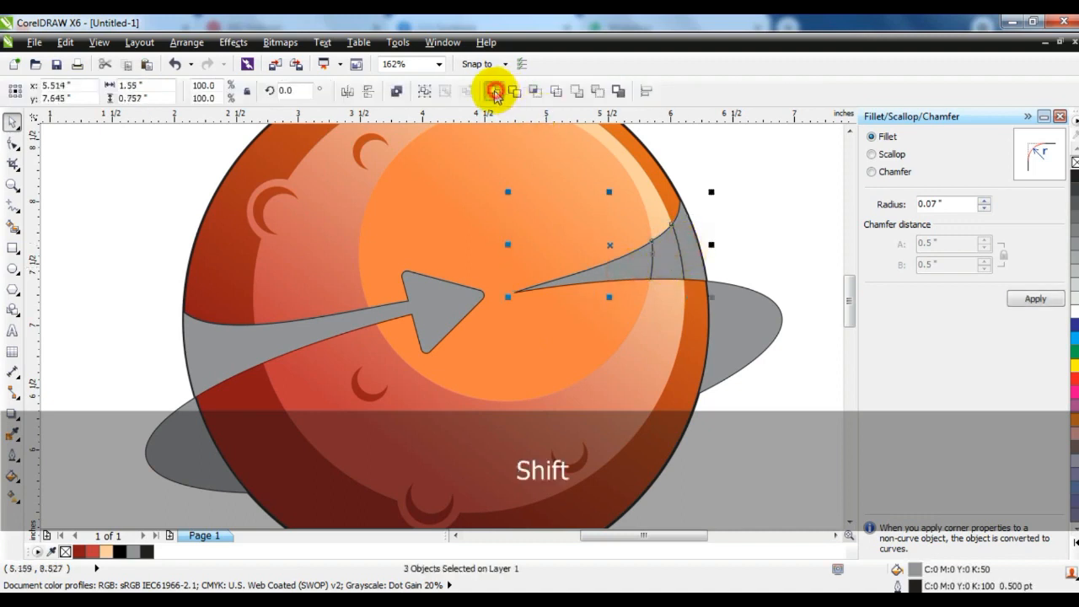
{"action": "left_click", "coordinate": [494, 91]}
{"action": "left_click", "coordinate": [796, 288]}
Fill the two protruding ellipse ends with a uniform dark red of C33 M100 Y100 K49
{"action": "left_click", "coordinate": [750, 323]}
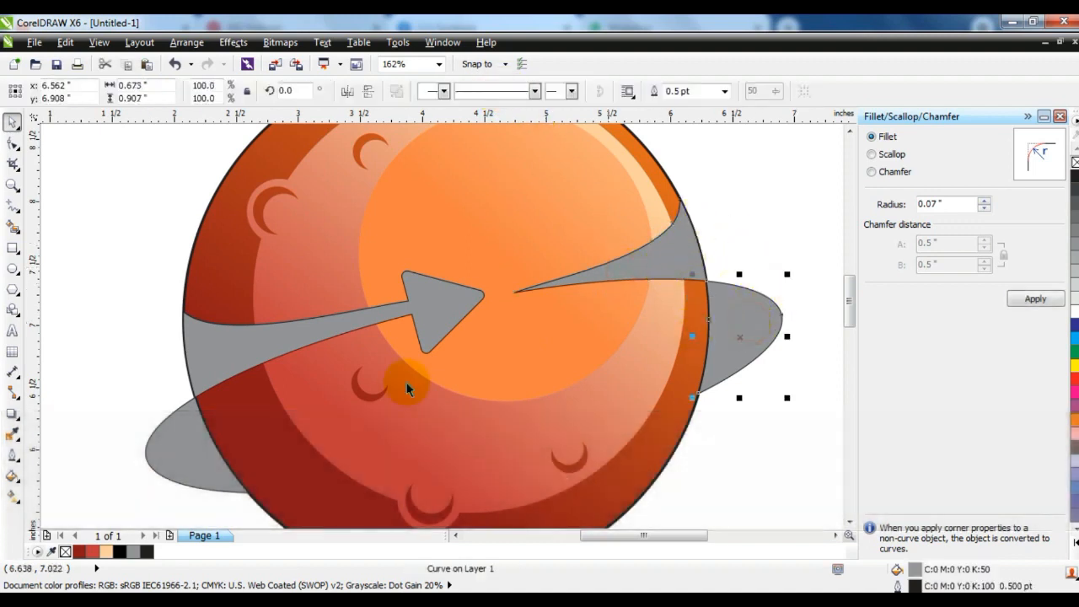
{"action": "left_click", "coordinate": [168, 445], "text": "shift"}
{"action": "left_click", "coordinate": [81, 552]}
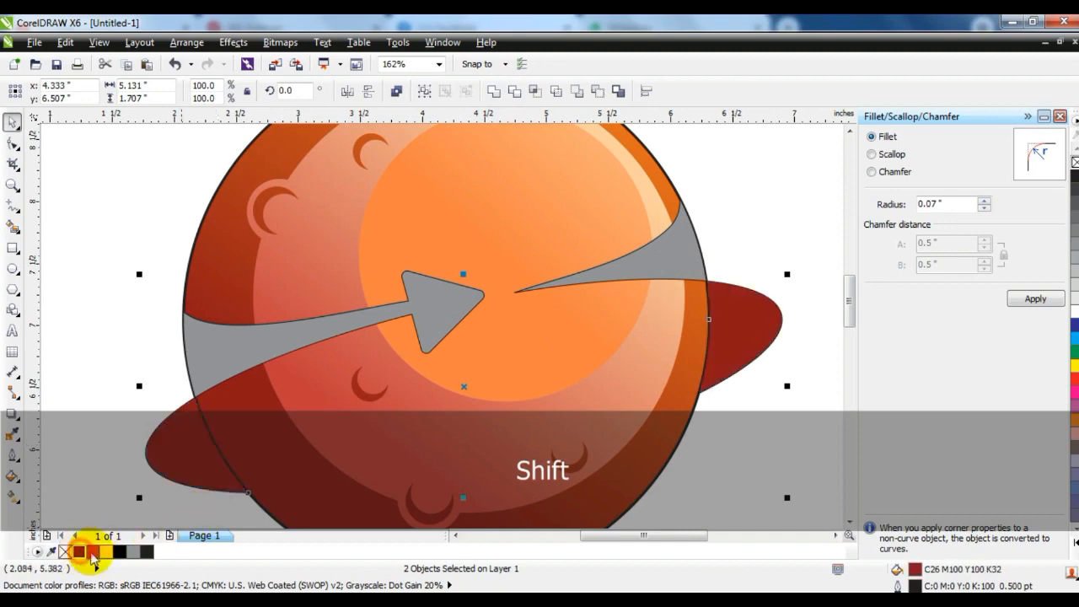
{"action": "left_click", "coordinate": [12, 476]}
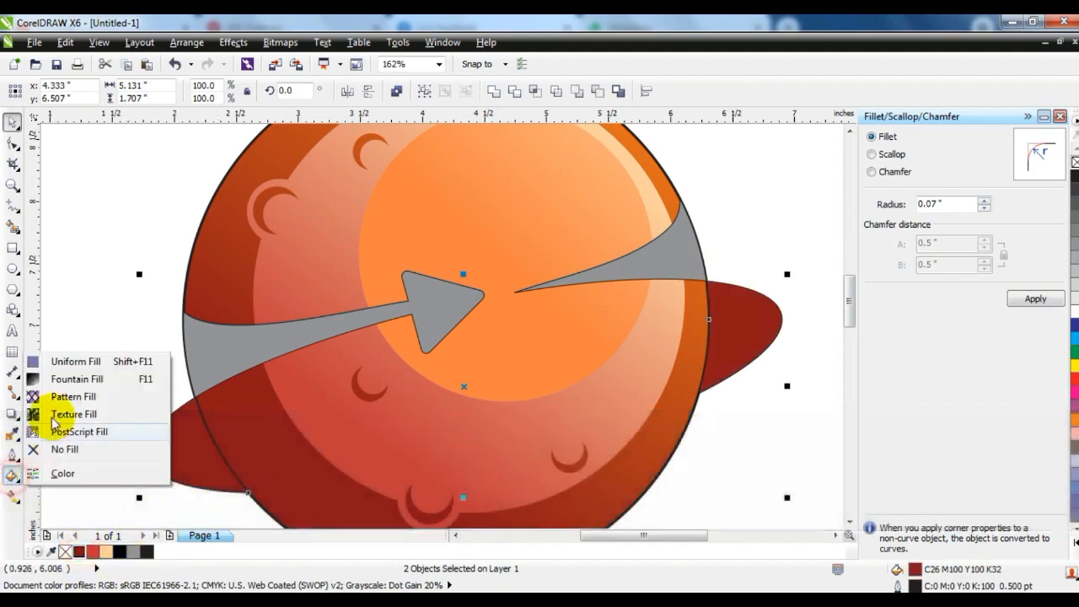
{"action": "left_click", "coordinate": [70, 363]}
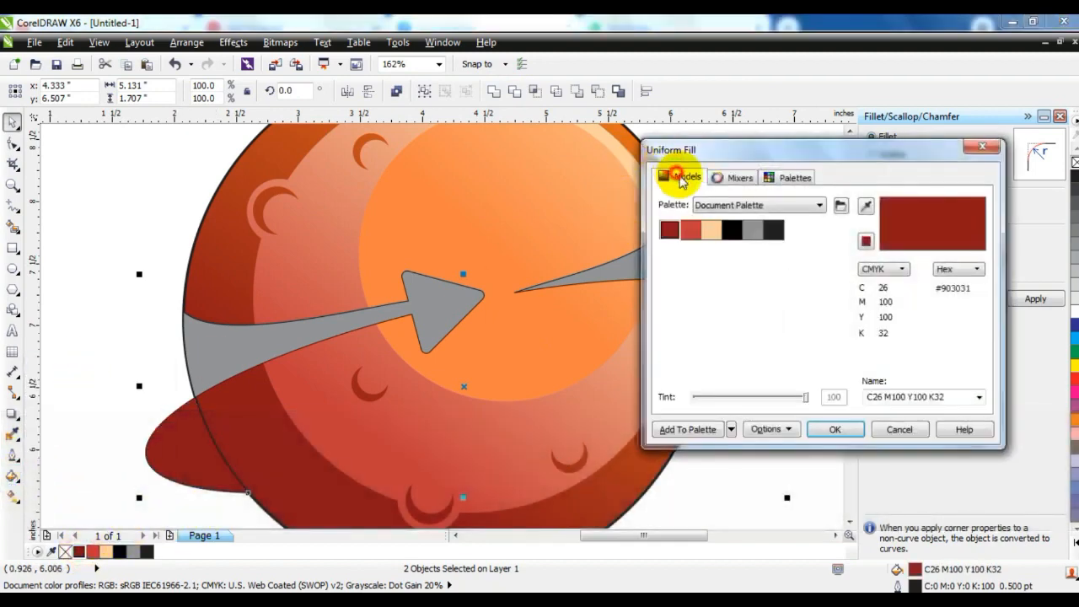
{"action": "left_click", "coordinate": [685, 177]}
{"action": "left_click", "coordinate": [782, 297]}
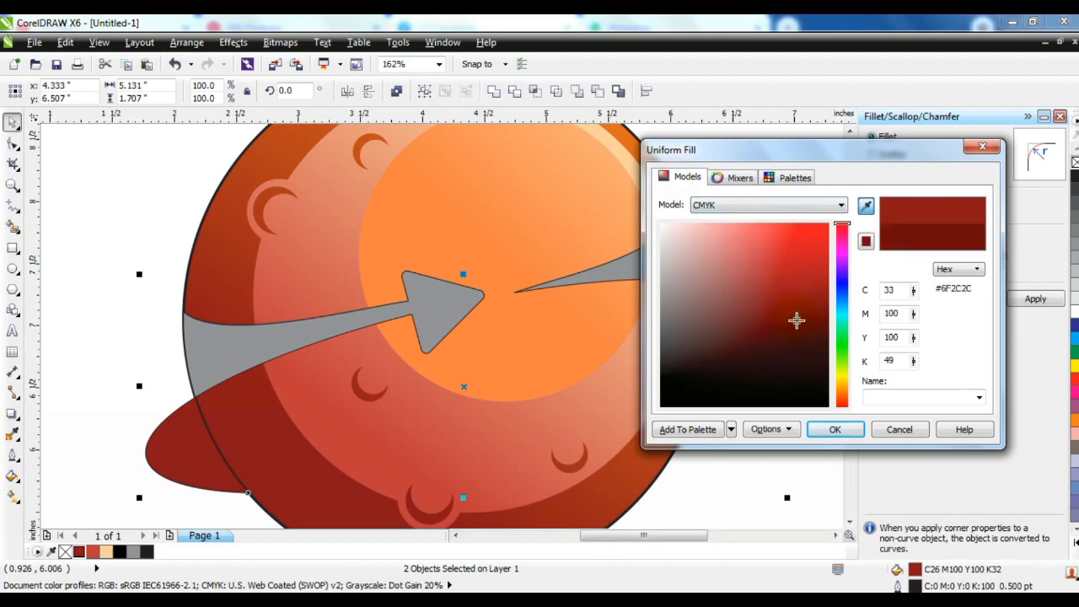
{"action": "left_click", "coordinate": [833, 430]}
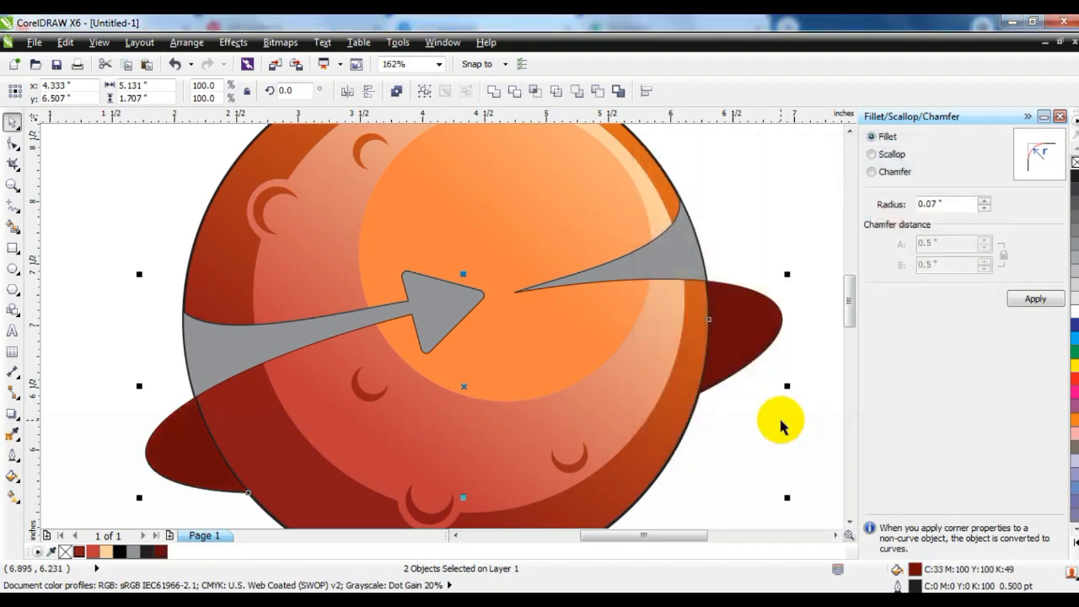
{"action": "left_click", "coordinate": [781, 426]}
Fill the grey arrow and the tapered right band with white
{"action": "key", "text": "F3"}
{"action": "left_click", "coordinate": [496, 353]}
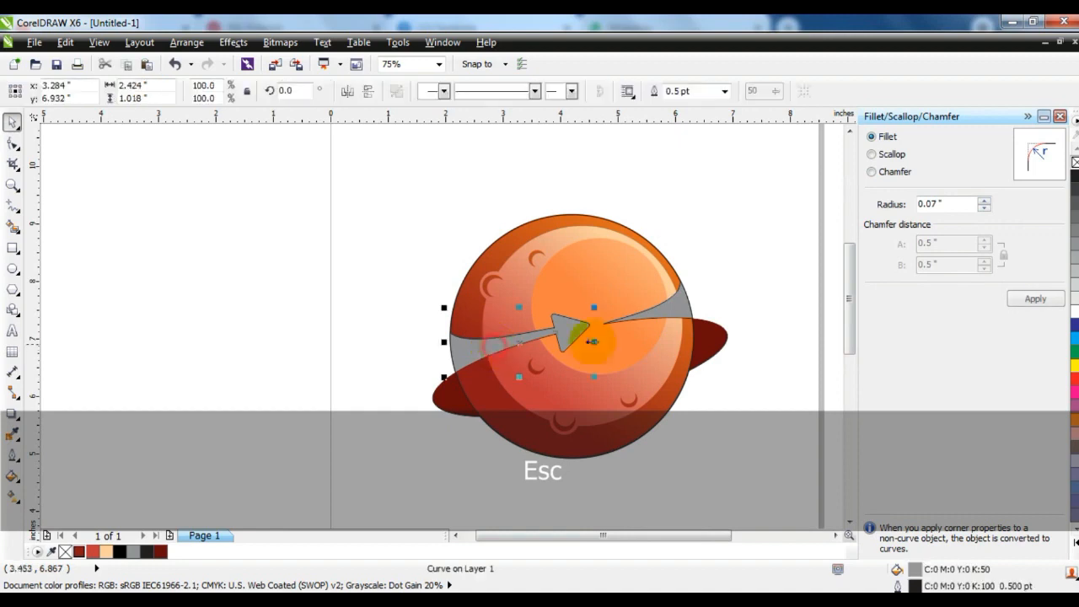
{"action": "left_click", "coordinate": [679, 316], "text": "shift"}
{"action": "left_click", "coordinate": [1075, 310]}
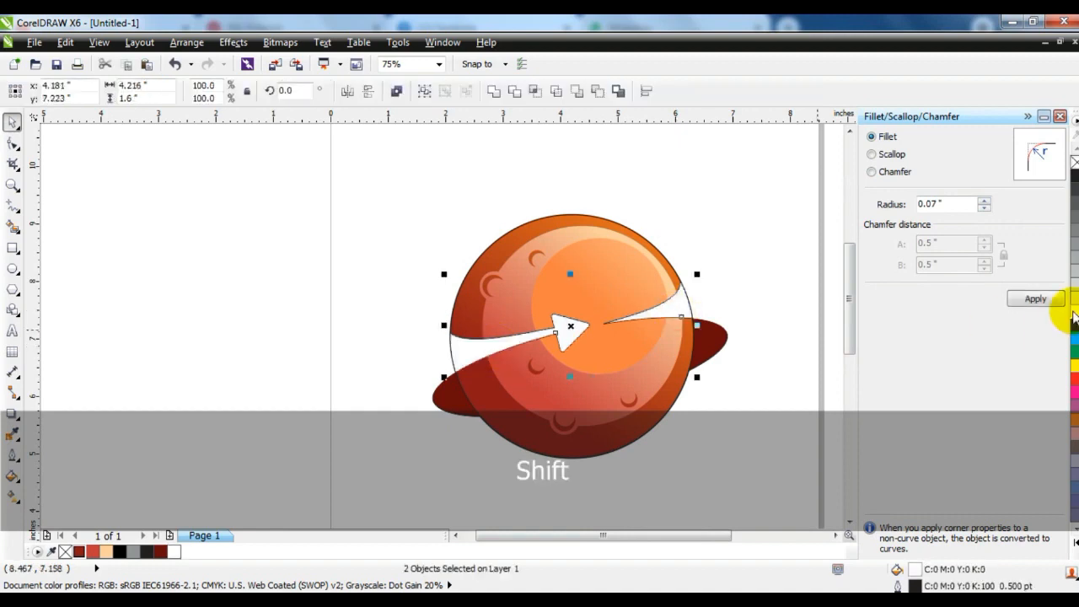
Remove the outlines from all objects of the planet graphic
{"action": "left_click", "coordinate": [713, 212]}
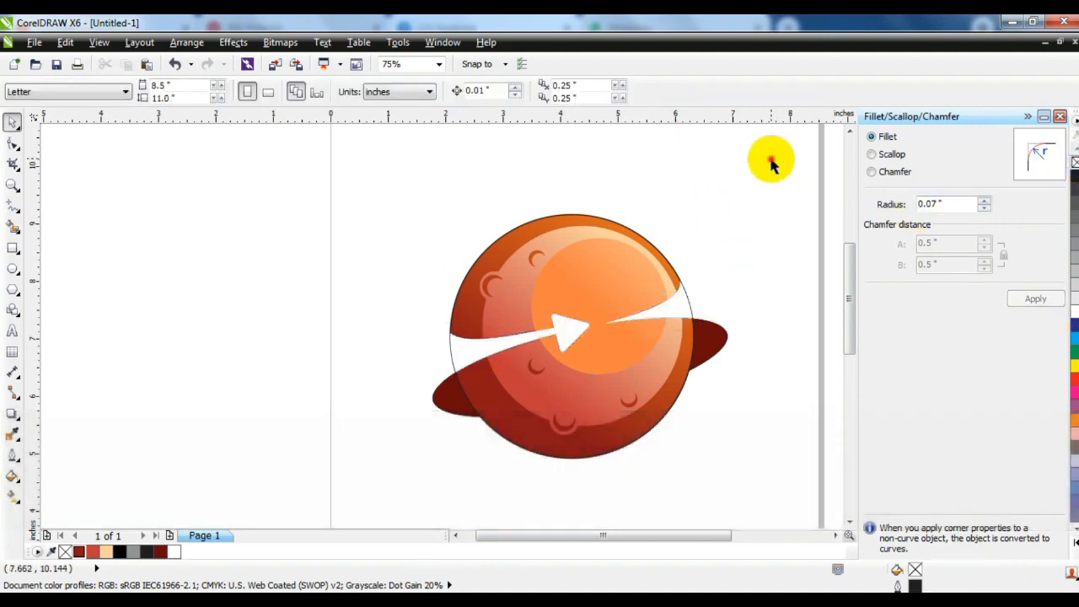
{"action": "left_click_drag", "start_coordinate": [771, 159], "coordinate": [390, 483]}
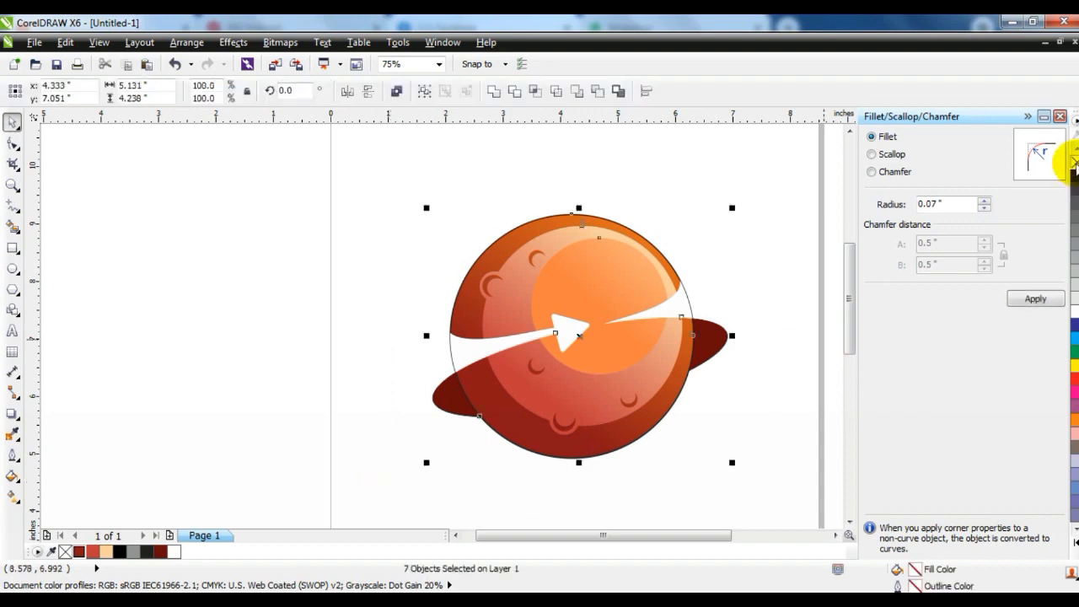
{"action": "left_click", "coordinate": [710, 200]}
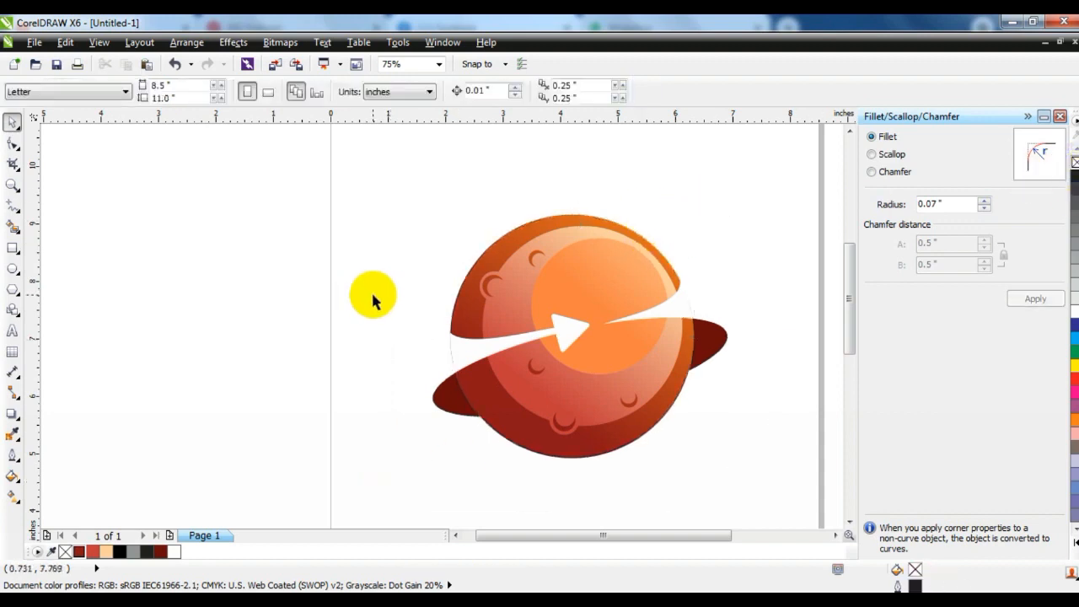
Close the Fillet/Scallop/Chamfer docker and rotate the whole planet graphic about 12.1 degrees counterclockwise
{"action": "key", "text": "F3"}
{"action": "left_click", "coordinate": [1060, 116]}
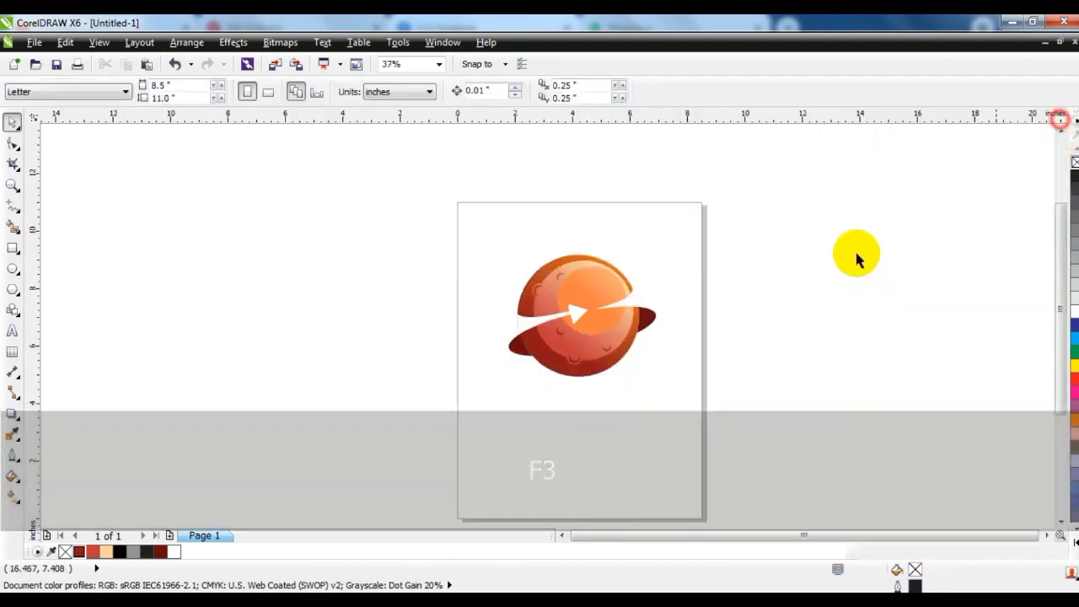
{"action": "left_click", "coordinate": [822, 342]}
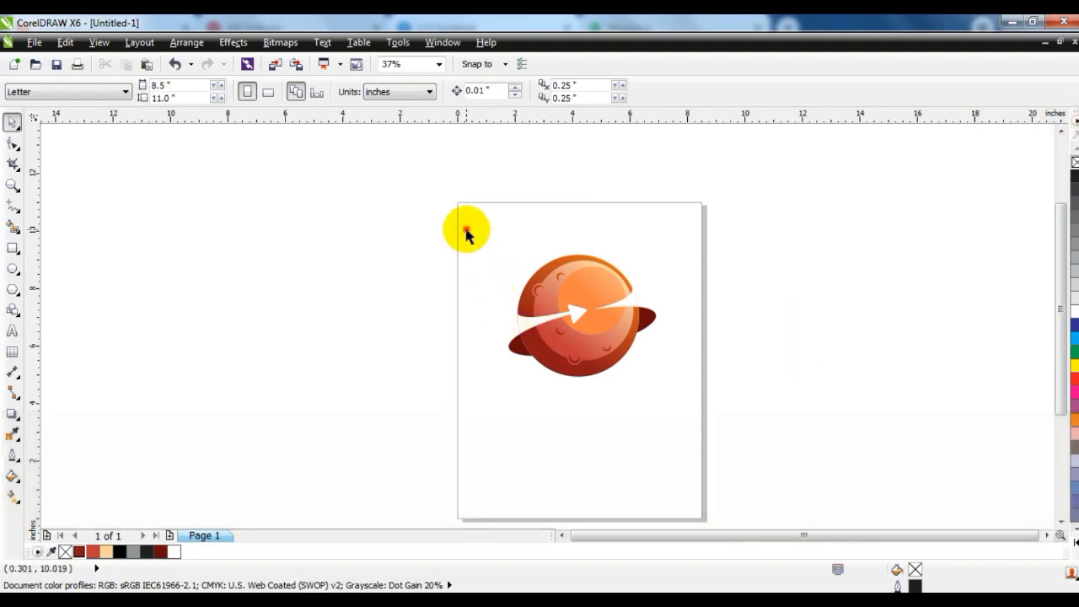
{"action": "left_click_drag", "start_coordinate": [466, 229], "coordinate": [723, 410]}
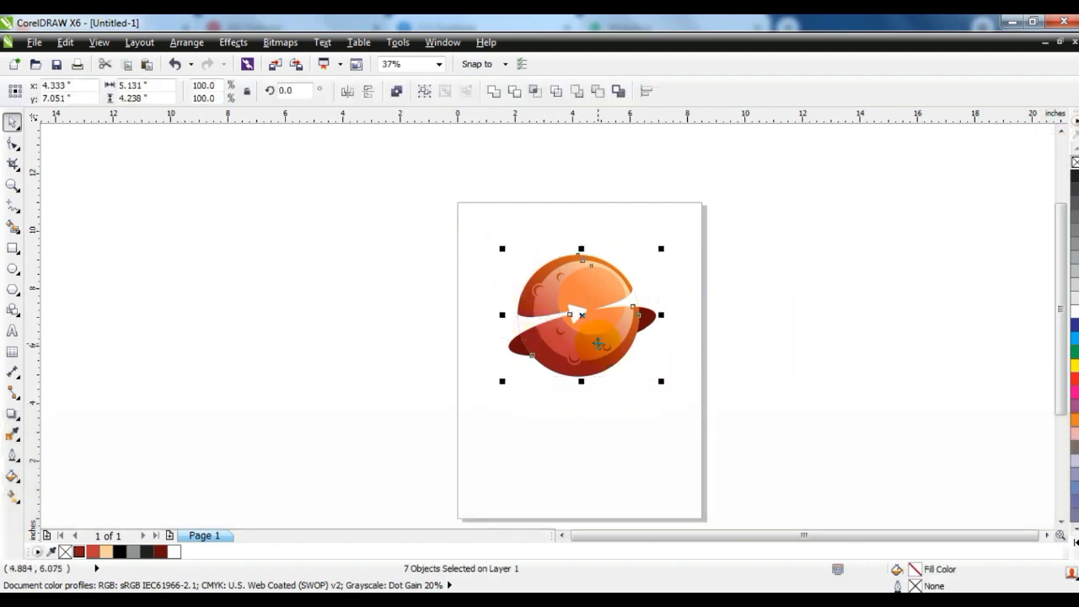
{"action": "left_click", "coordinate": [598, 340]}
{"action": "left_click_drag", "start_coordinate": [655, 379], "coordinate": [660, 363]}
{"action": "left_click", "coordinate": [733, 379]}
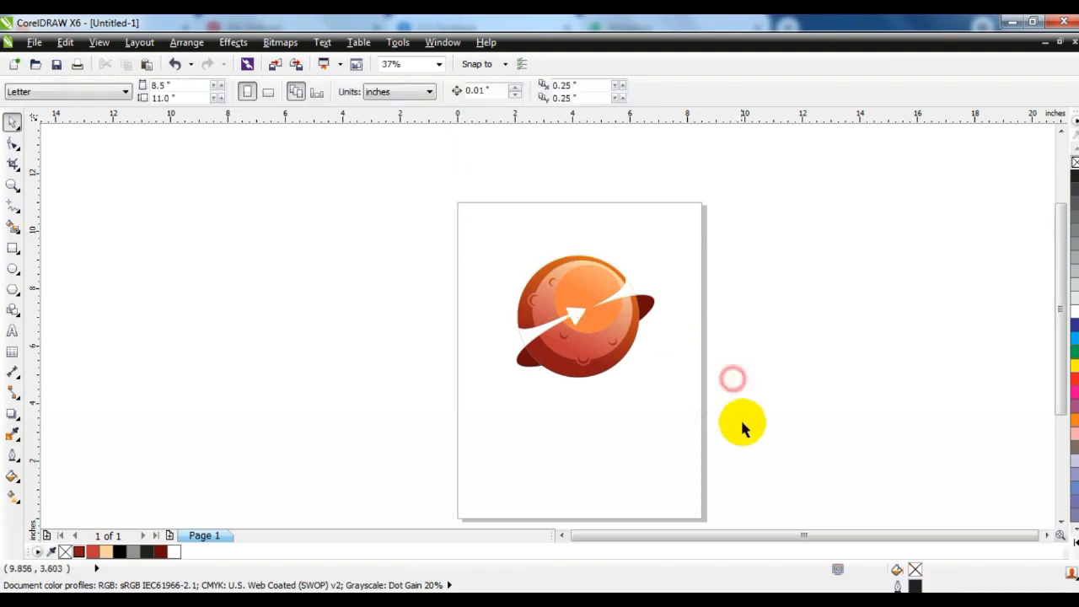
Move the whole planet graphic slightly up the page, to about X 4.45 and Y 7.44 inches
{"action": "left_click_drag", "start_coordinate": [734, 419], "coordinate": [483, 229]}
{"action": "left_click_drag", "start_coordinate": [554, 284], "coordinate": [552, 271]}
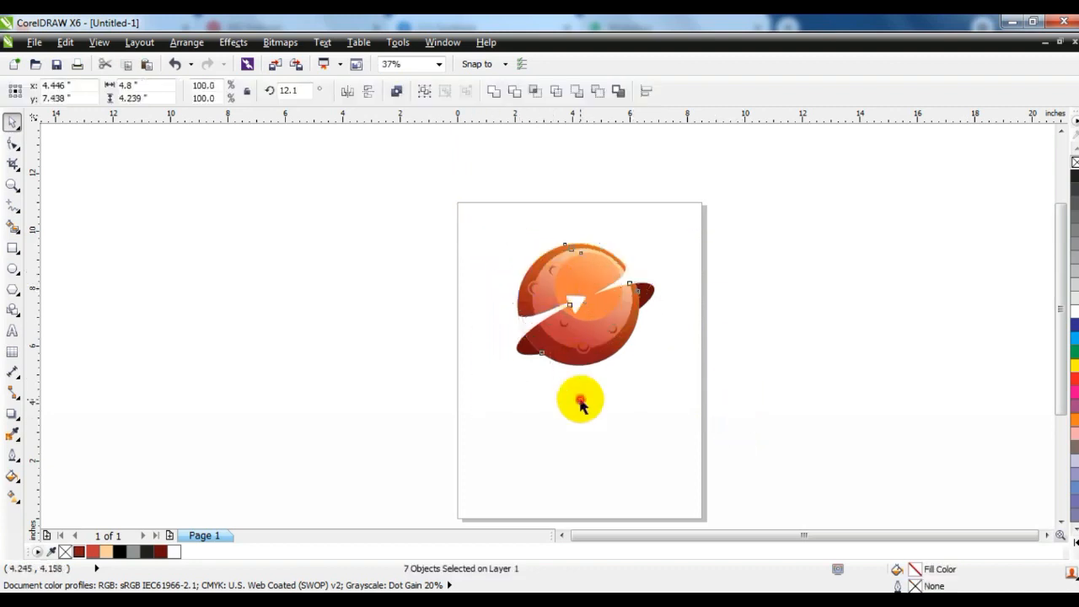
{"action": "left_click", "coordinate": [578, 397]}
{"action": "left_click", "coordinate": [12, 185]}
{"action": "left_click_drag", "start_coordinate": [444, 226], "coordinate": [750, 393]}
{"action": "left_click", "coordinate": [13, 123]}
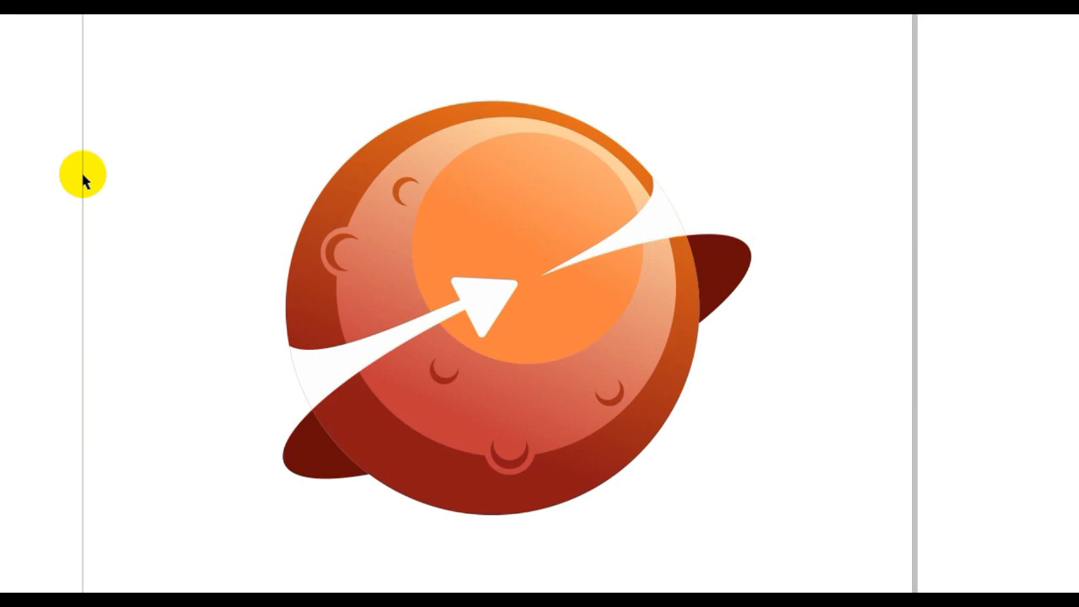
Add the artistic text "SPACE LOGO" and place it on the page just below the planet
{"action": "key", "text": "F3"}
{"action": "left_click", "coordinate": [13, 329]}
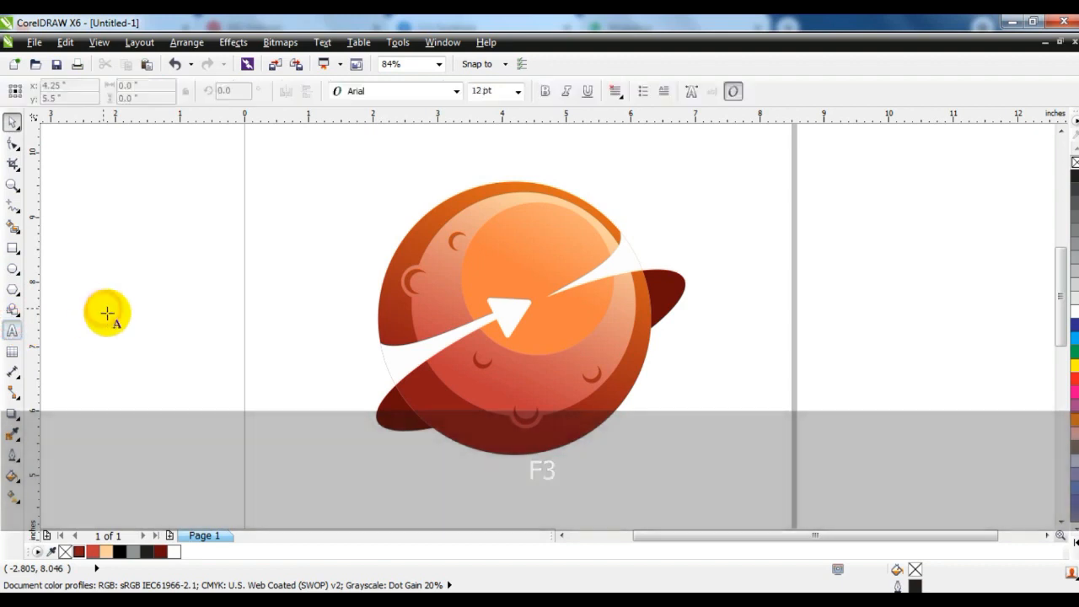
{"action": "left_click", "coordinate": [106, 309]}
{"action": "type", "text": "SP"}
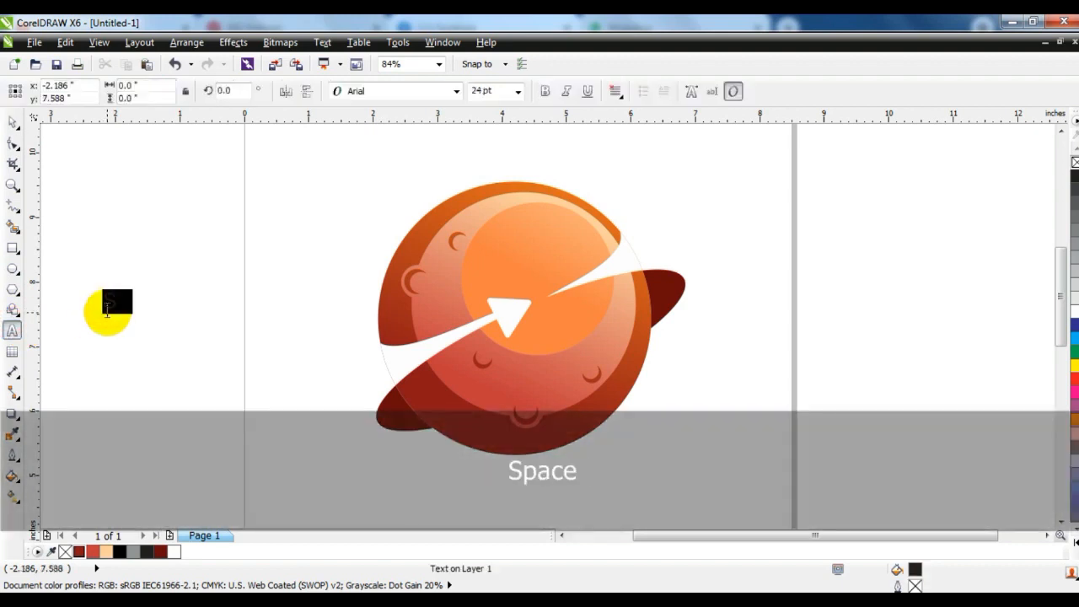
{"action": "type", "text": "ACE LOGO"}
{"action": "left_click", "coordinate": [13, 121]}
{"action": "key", "text": "F3"}
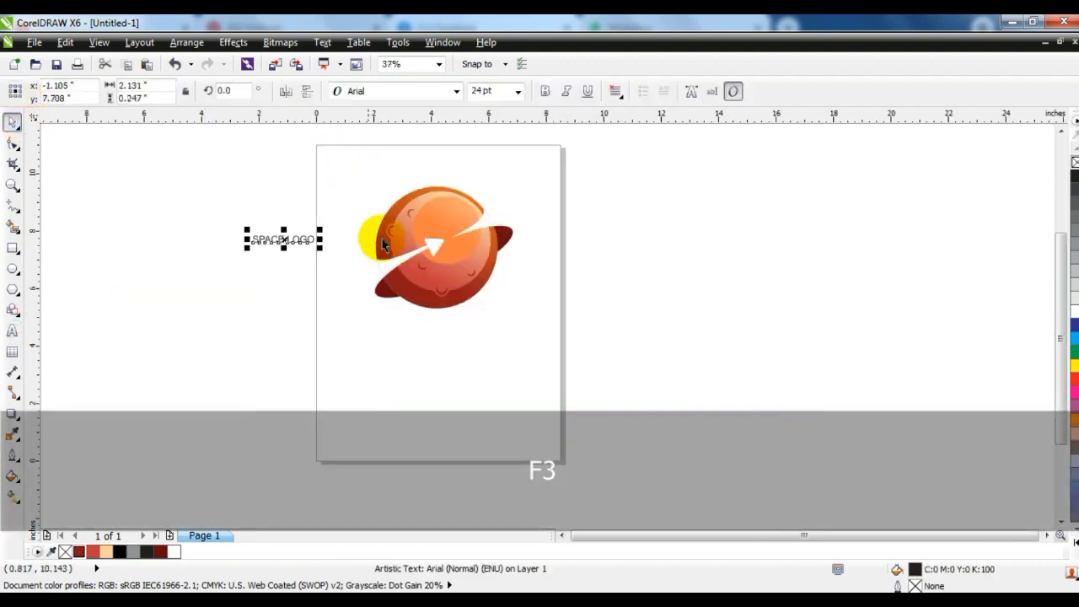
{"action": "left_click_drag", "start_coordinate": [277, 239], "coordinate": [427, 334]}
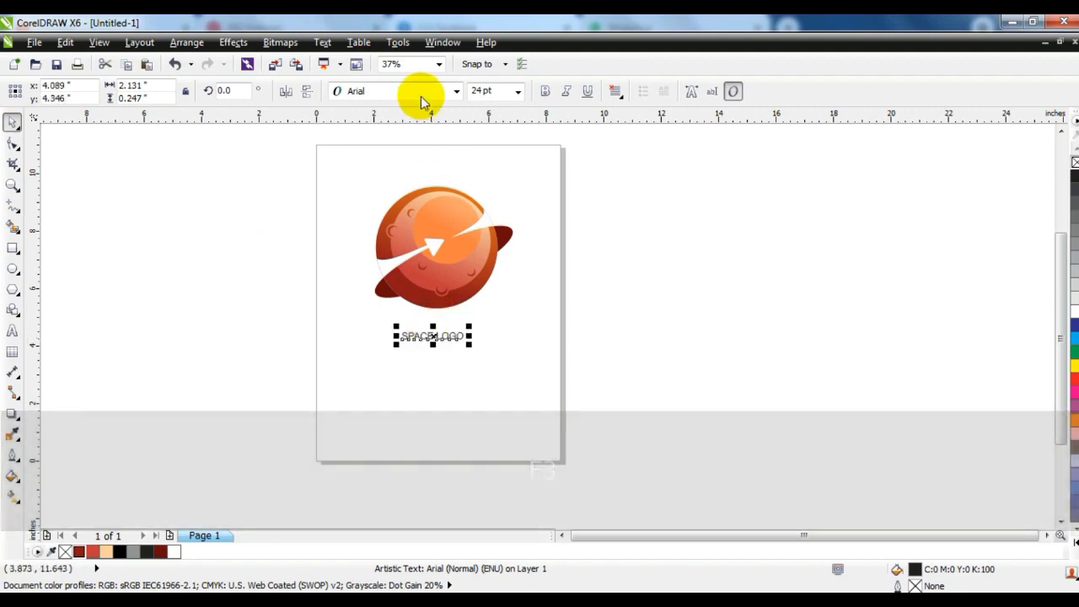
Set the "SPACE LOGO" text to the CentraleSans XBold font and enlarge it to about 52.5 pt, nearly the planet's width
{"action": "left_click", "coordinate": [422, 92]}
{"action": "left_click", "coordinate": [397, 157]}
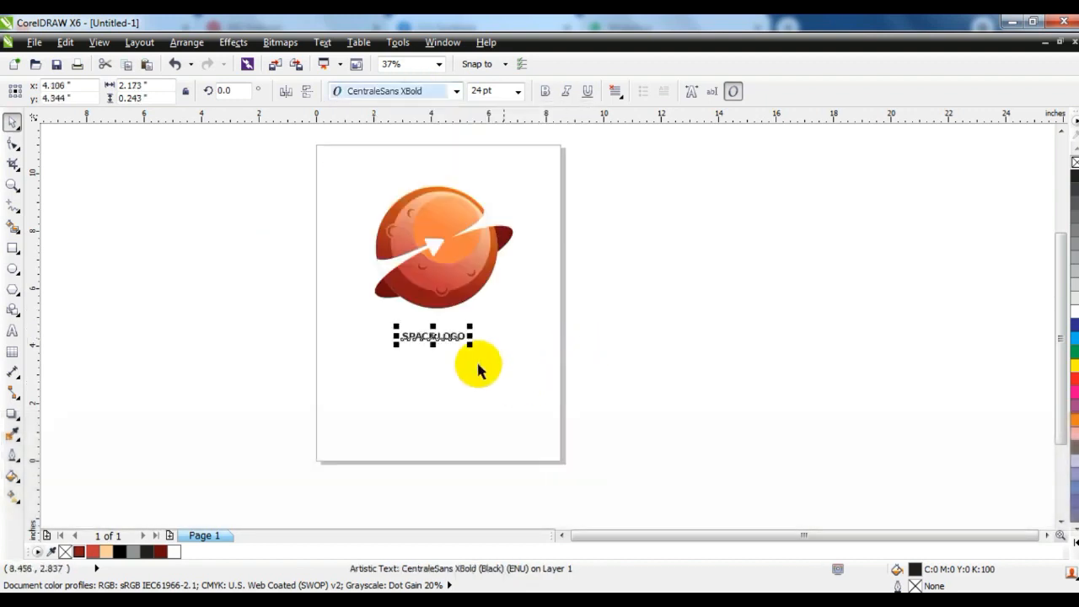
{"action": "mouse_move", "coordinate": [470, 345]}
{"action": "left_mouse_down"}
{"action": "mouse_move", "coordinate": [510, 357]}
{"action": "mouse_move", "coordinate": [470, 345]}
{"action": "left_mouse_up"}
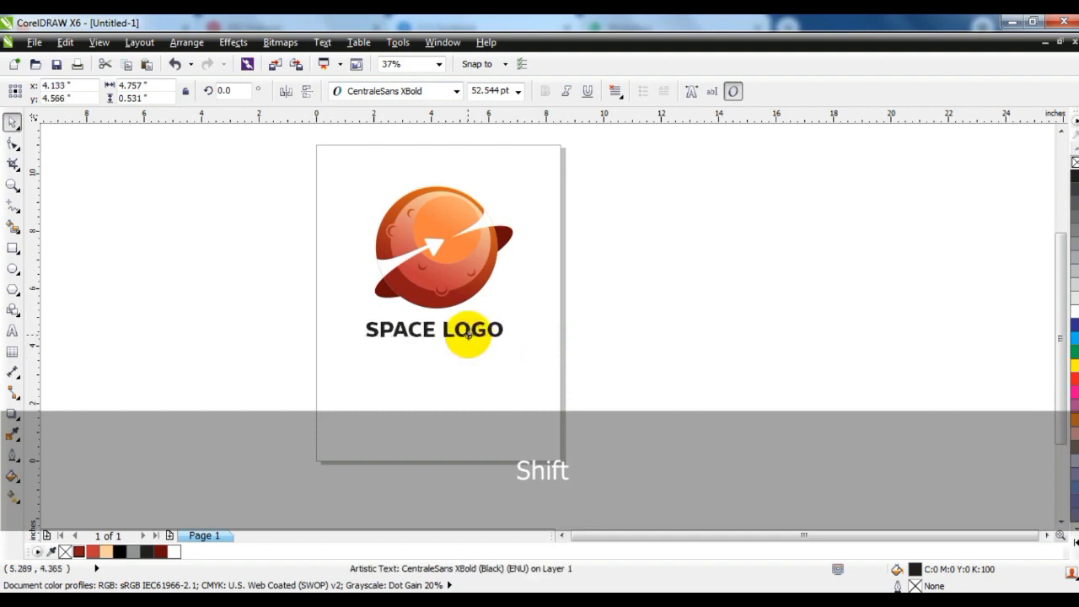
{"action": "left_click", "coordinate": [569, 361]}
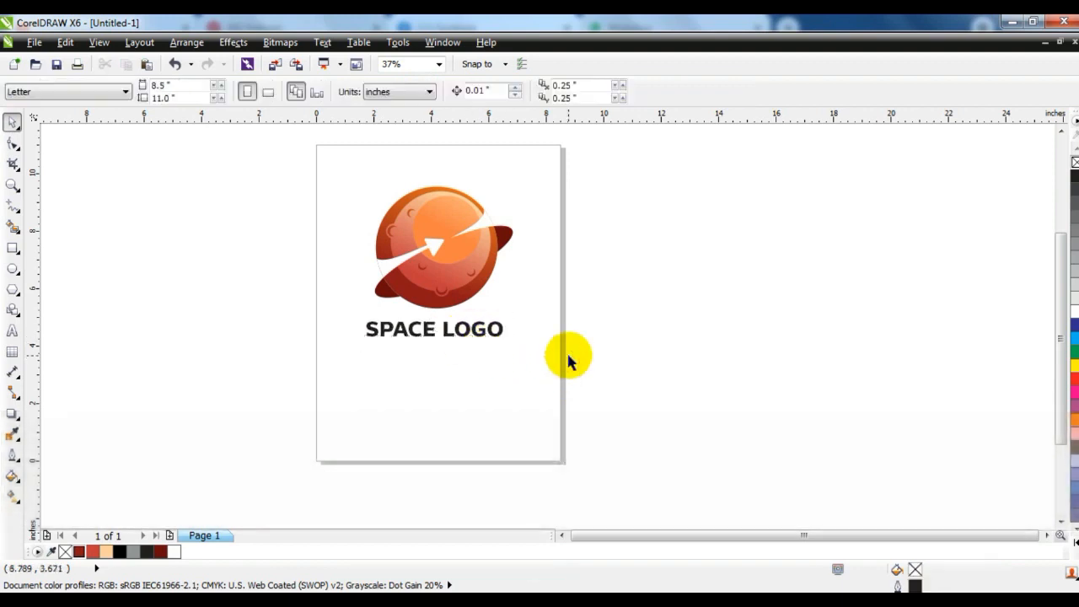